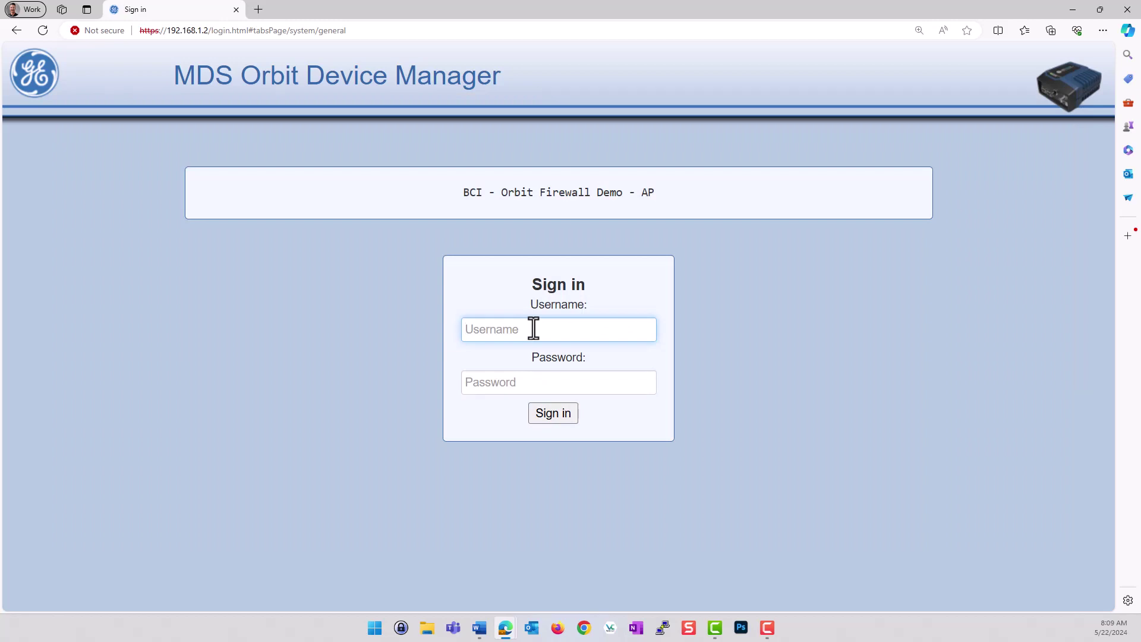
Sign in to the radio's device manager as admin with the account password
text(admin)
key(Tab)
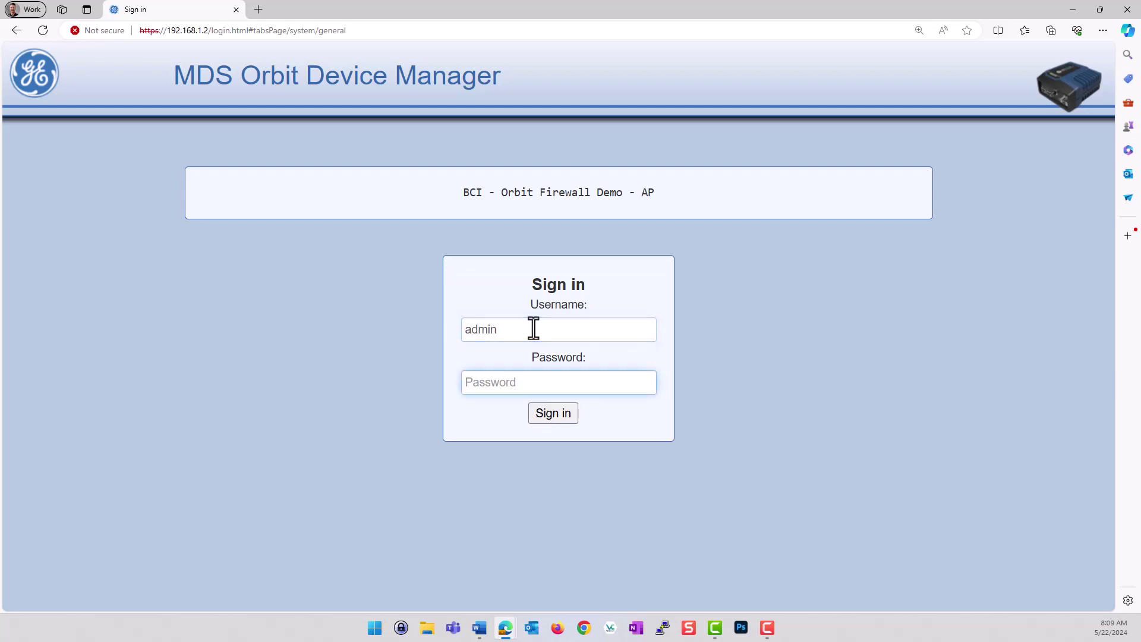
text(admin)
click(552, 417)
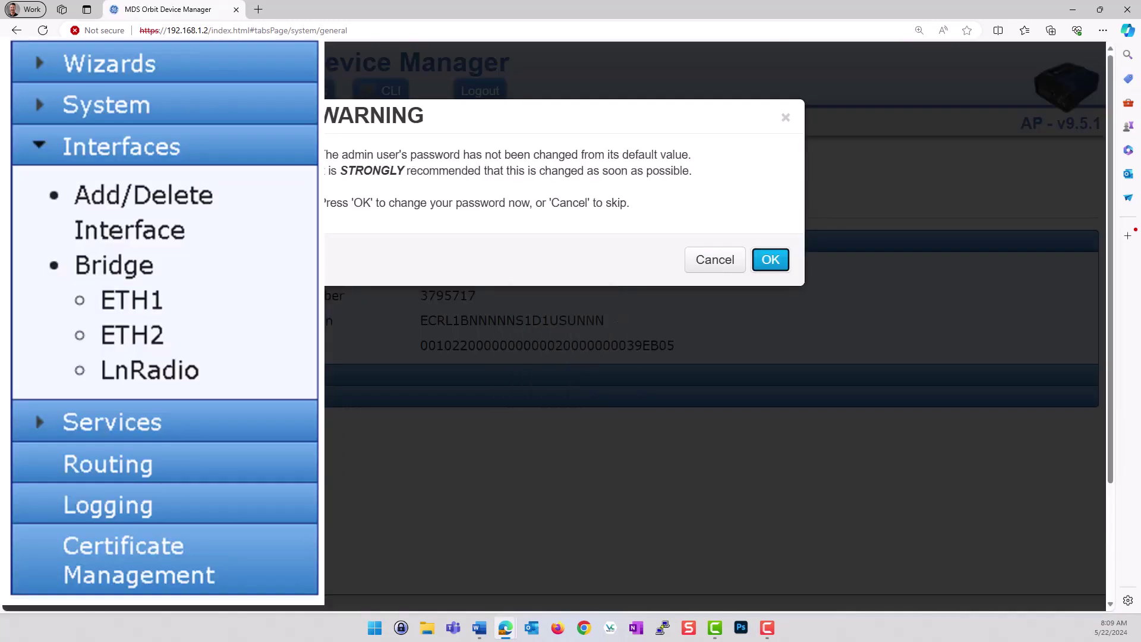
Acknowledge the default-password warning and expand Interfaces in the left menu
click(780, 268)
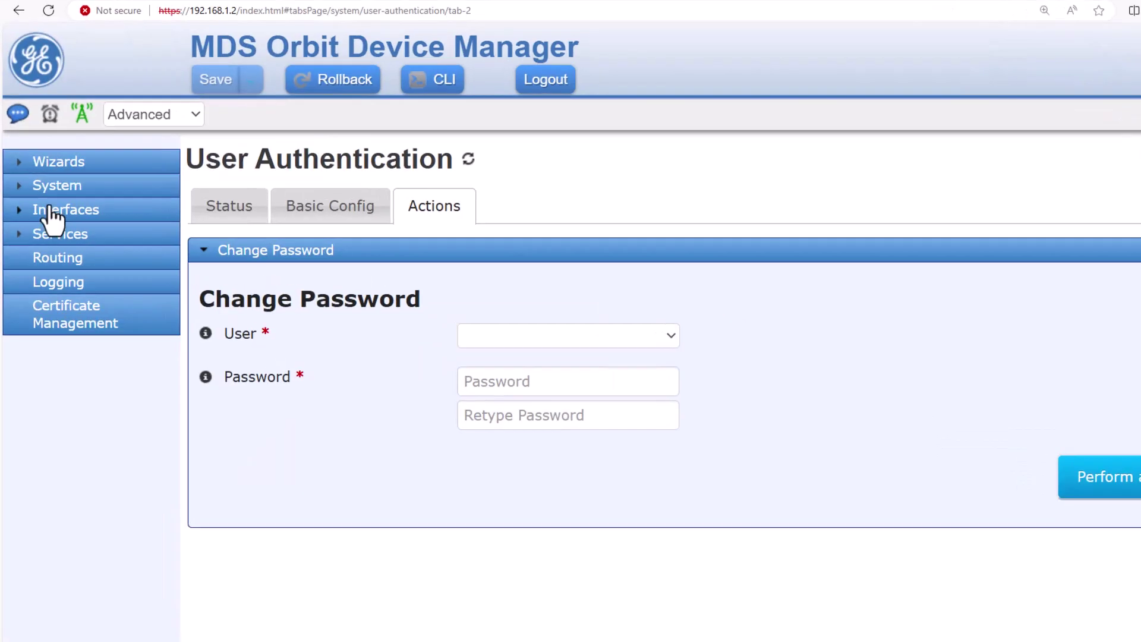
click(46, 206)
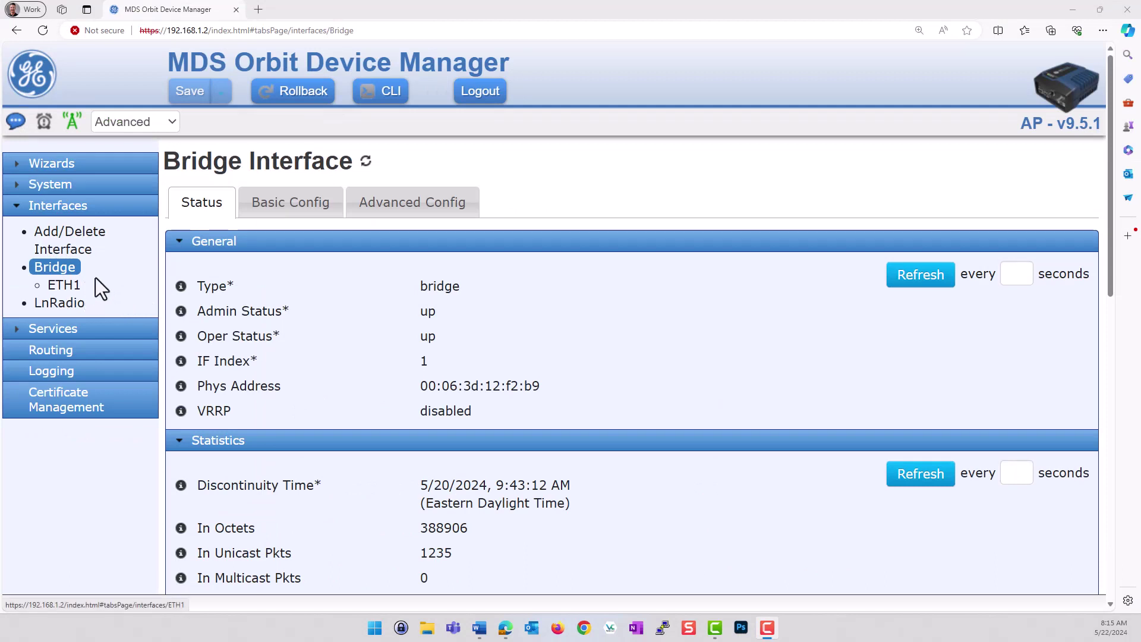
Check the Bridge interface's filters (IN_TRUSTED input, OUT_TRUSTED output), then go to LnRadio
click(271, 206)
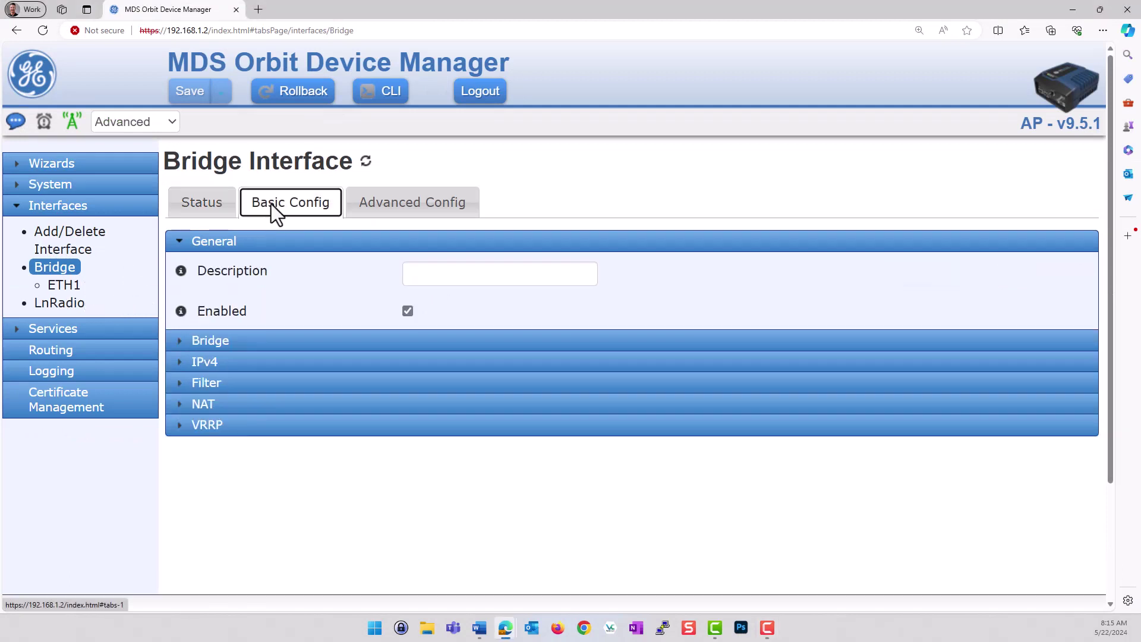
click(271, 205)
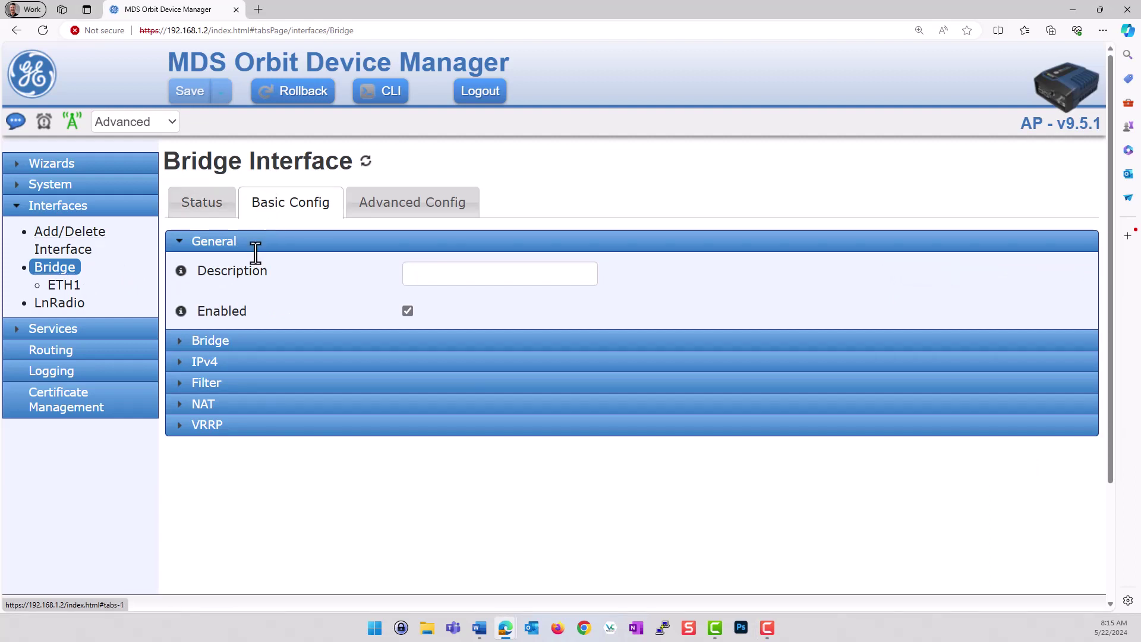
click(216, 387)
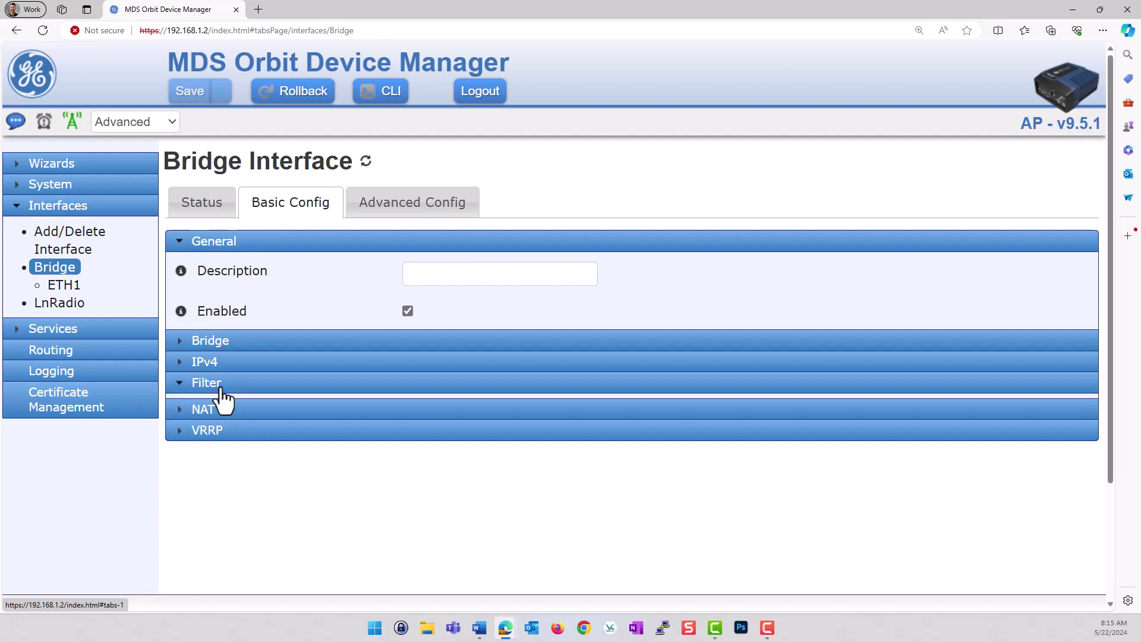
scroll(384, 478, down, 1)
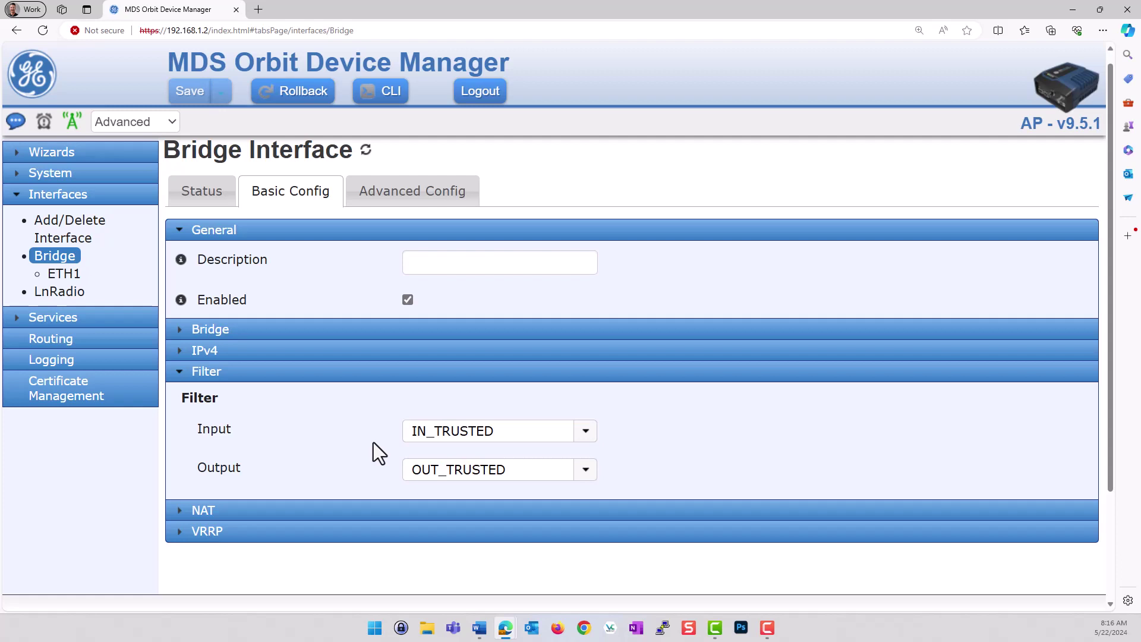
click(58, 293)
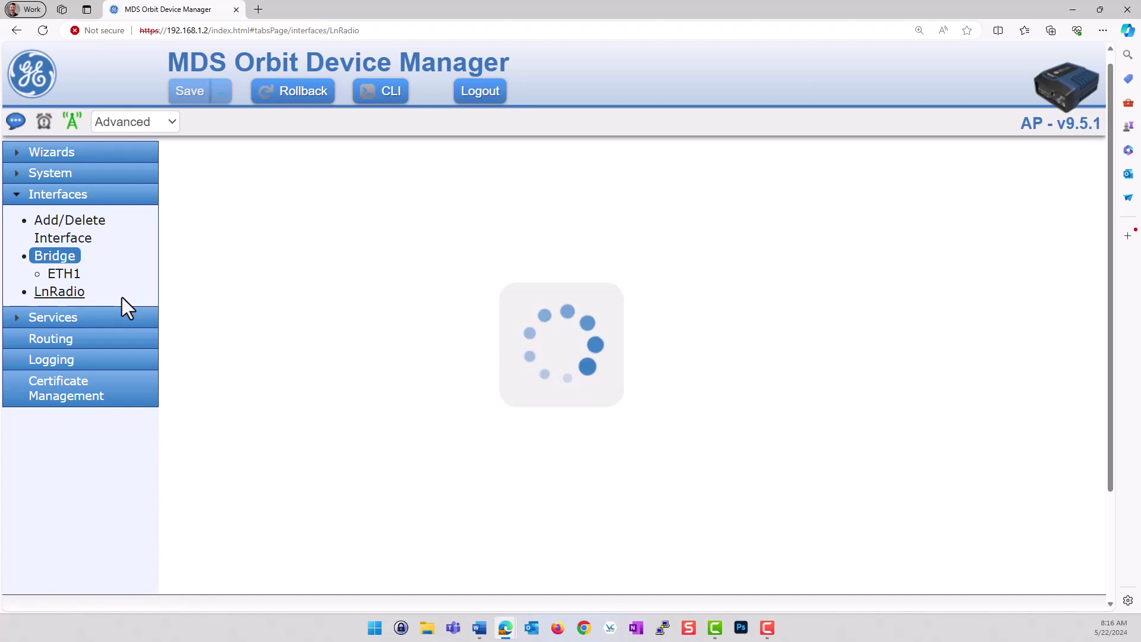
Show LnRadio's filters, LN_IN_UNTRUSTED and LN_OUT_UNTRUSTED, and expand the Services list
click(83, 306)
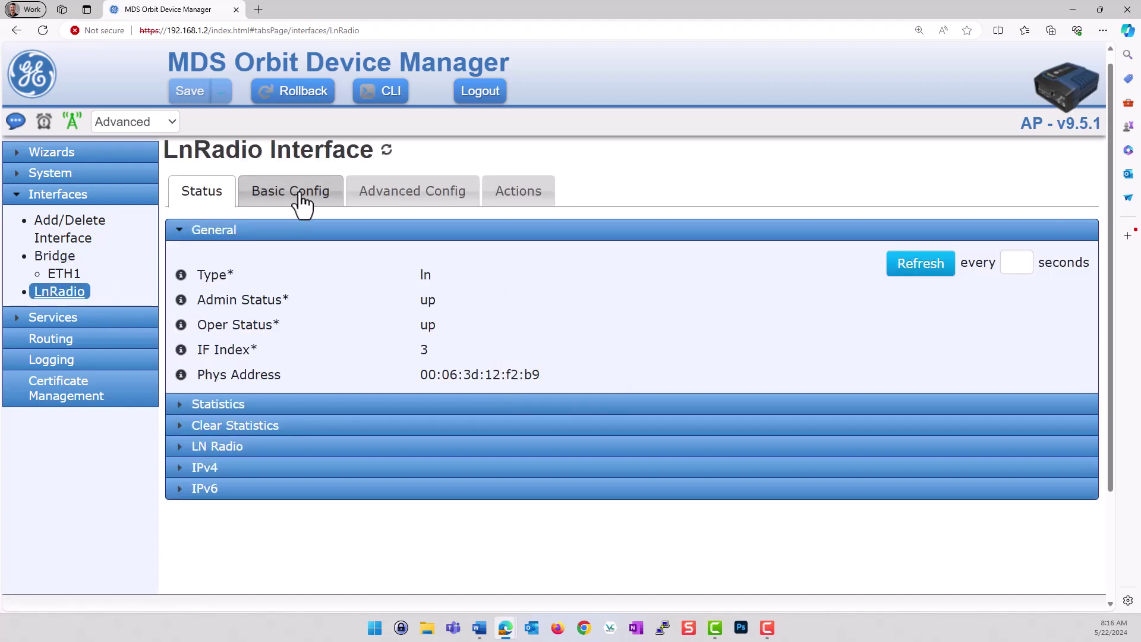
click(302, 201)
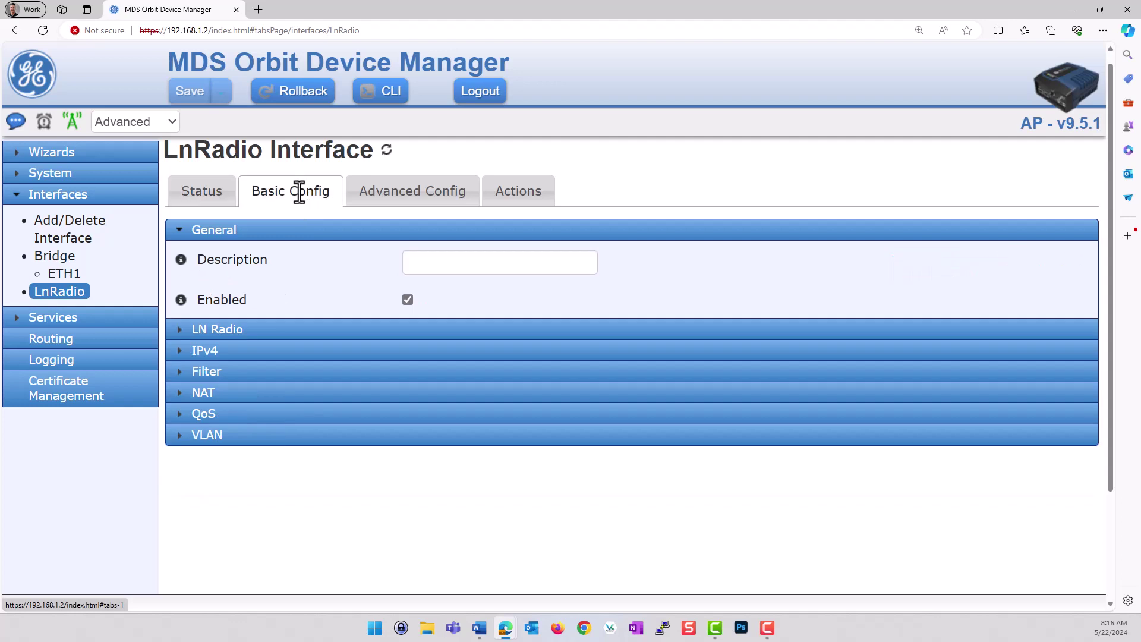
click(245, 373)
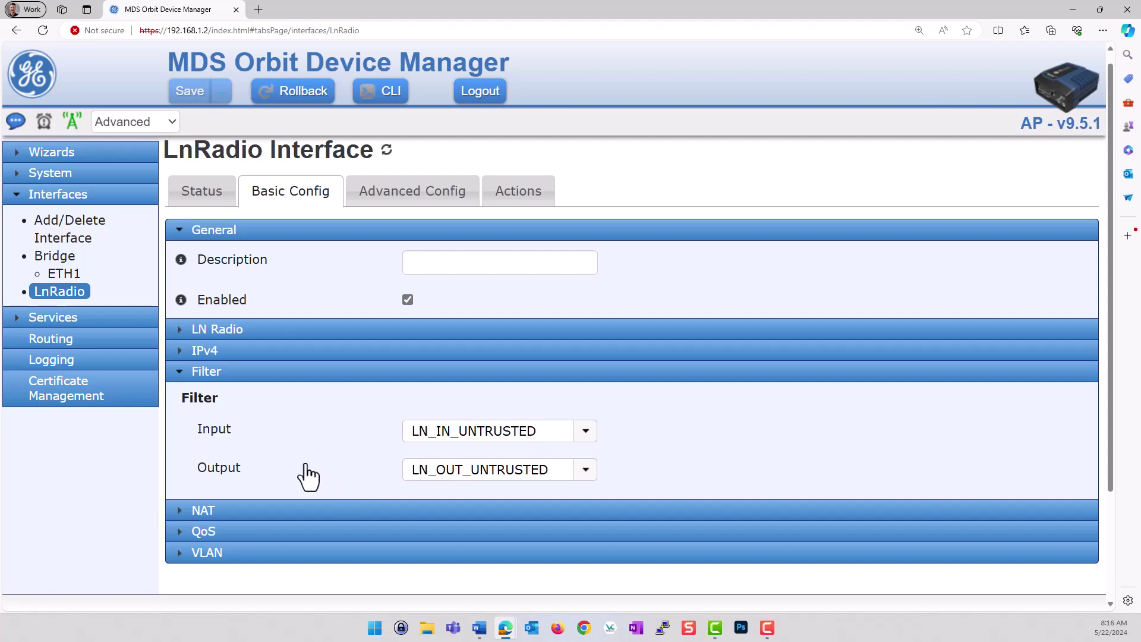
click(54, 317)
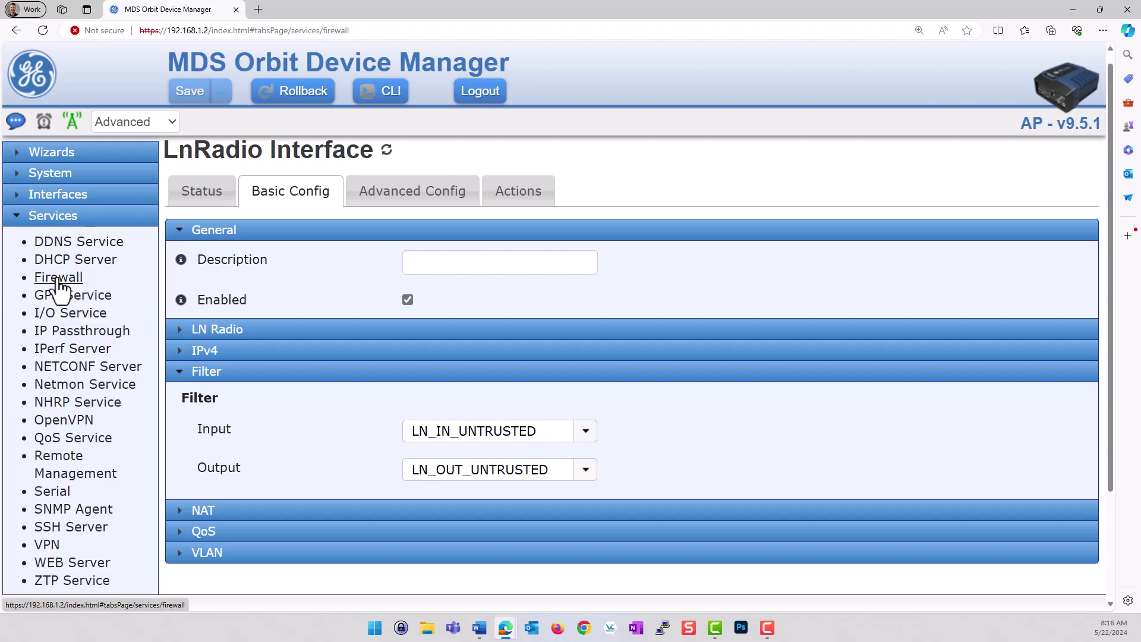
Open the Firewall service and refresh its Filter Status table of four rules
click(57, 278)
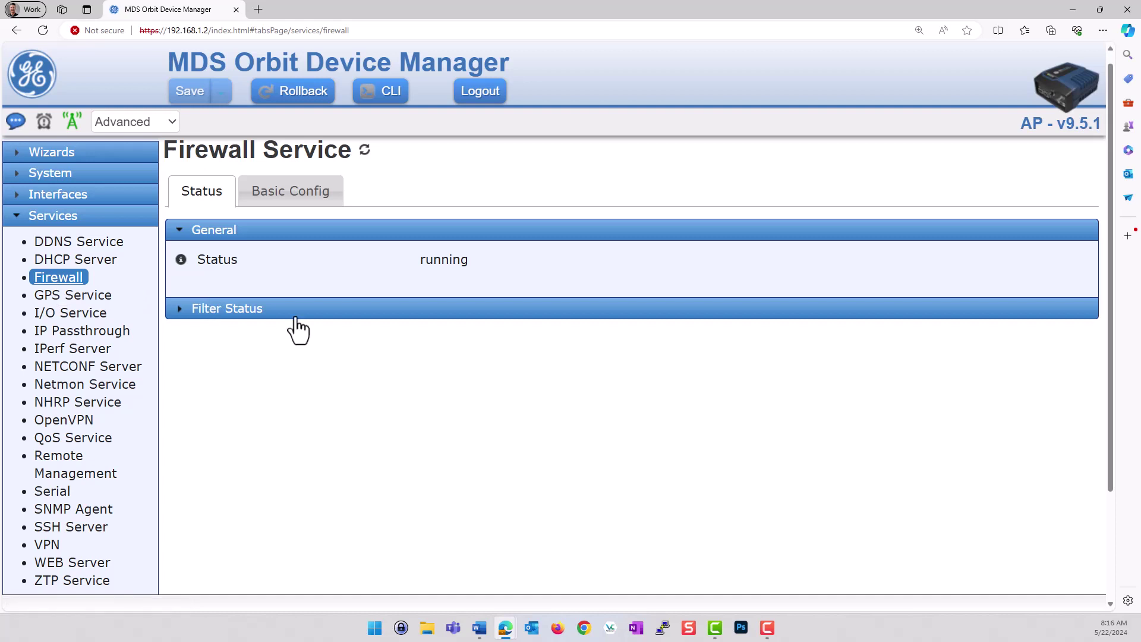
click(229, 309)
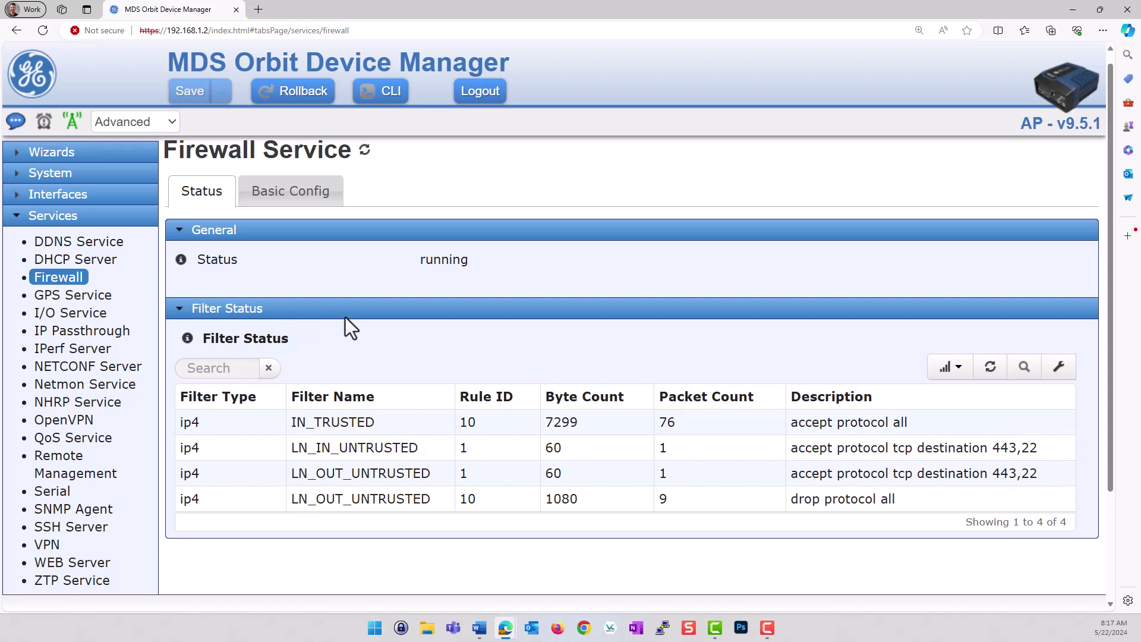
scroll(453, 329, down, 1)
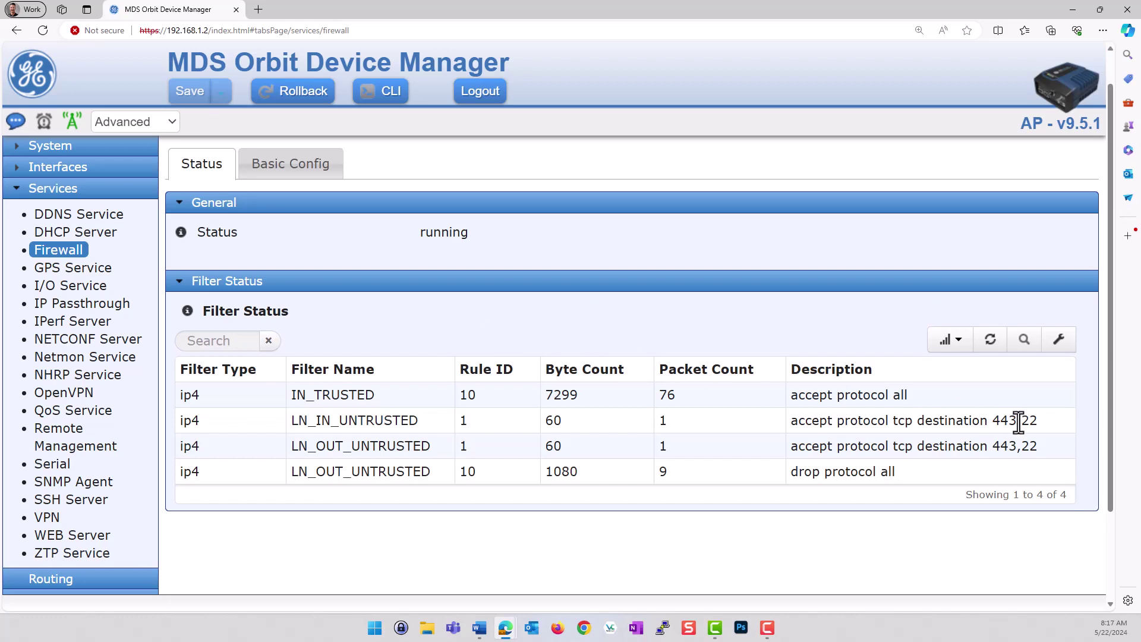
click(1001, 349)
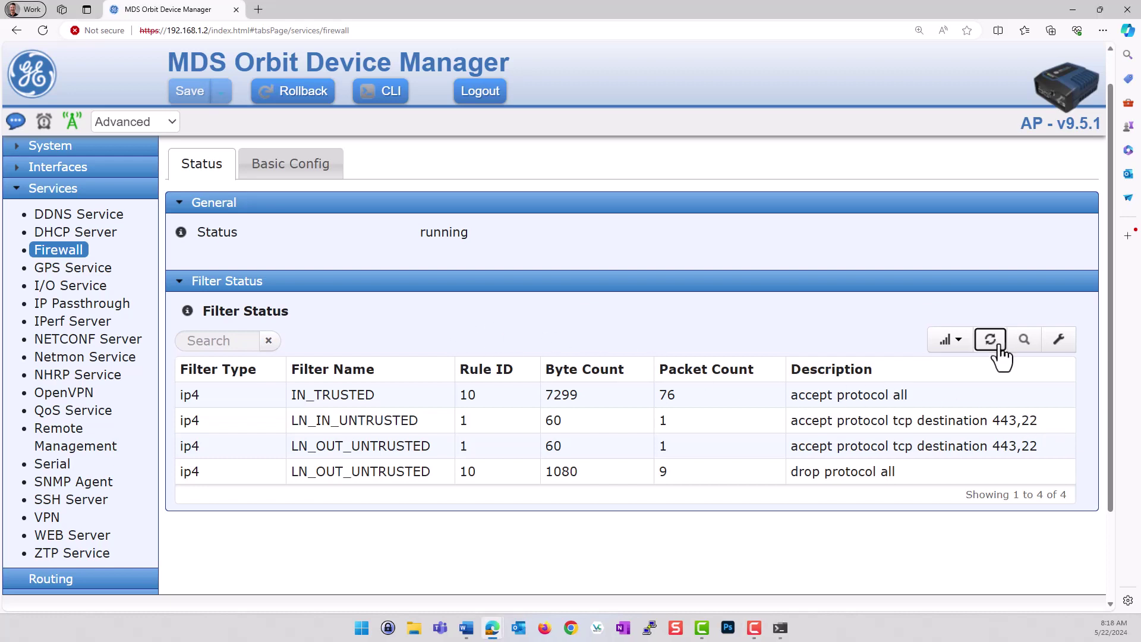
Scroll through the refreshed Filter Status table, now listing seven rules
scroll(694, 446, down, 1)
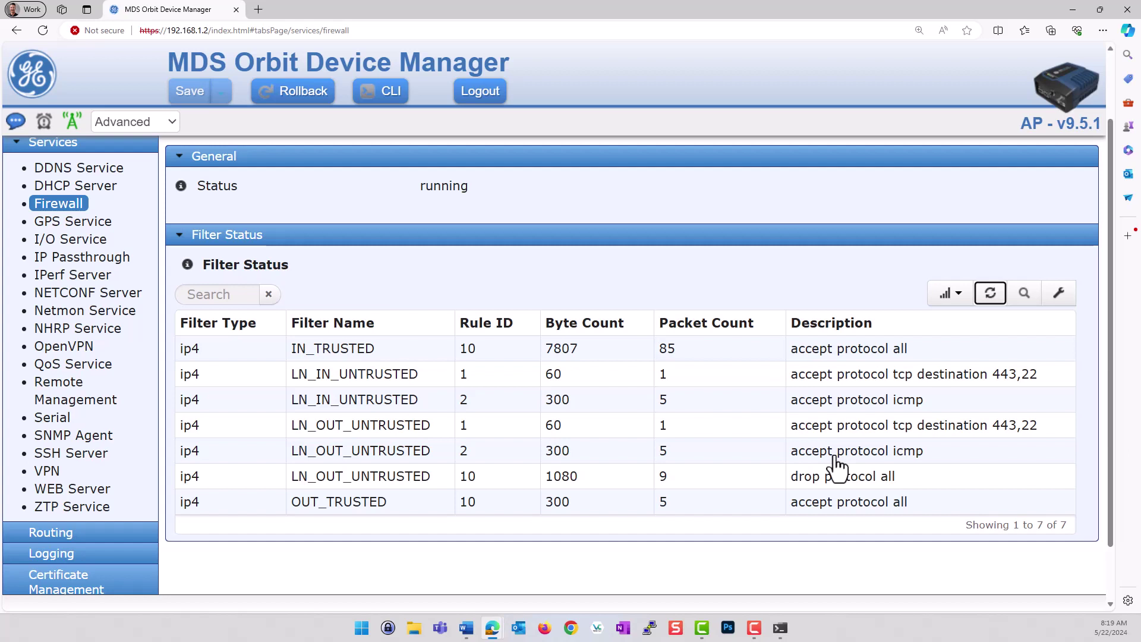
scroll(394, 294, up, 2)
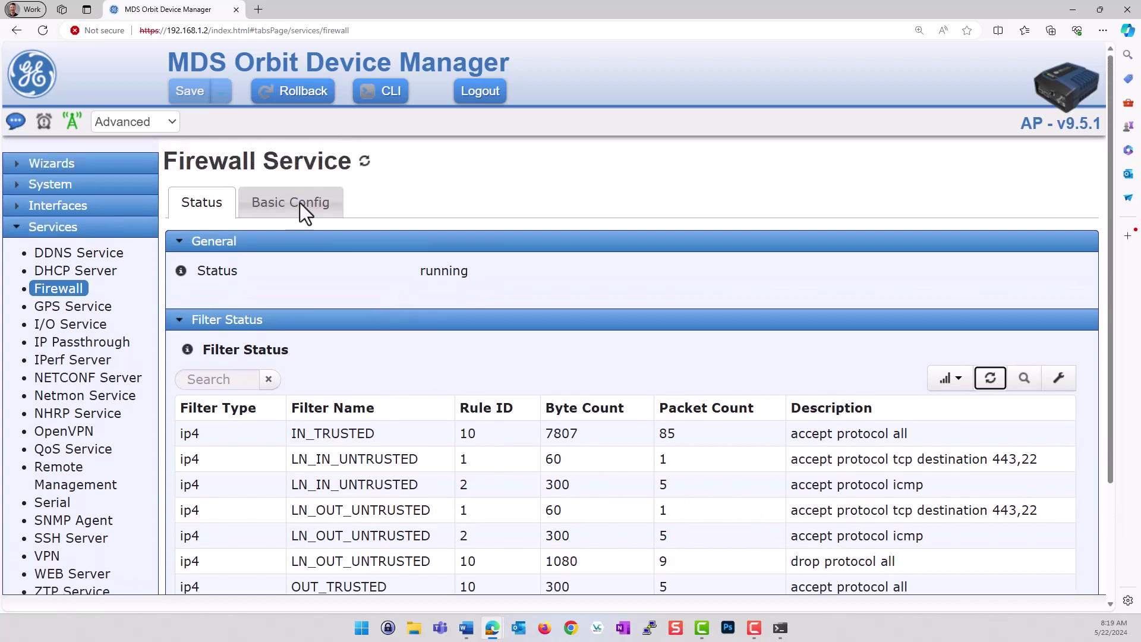
Show the Firewall's Basic Config (enabled, UDP SPI) and expand the IPv4 address sets
click(297, 210)
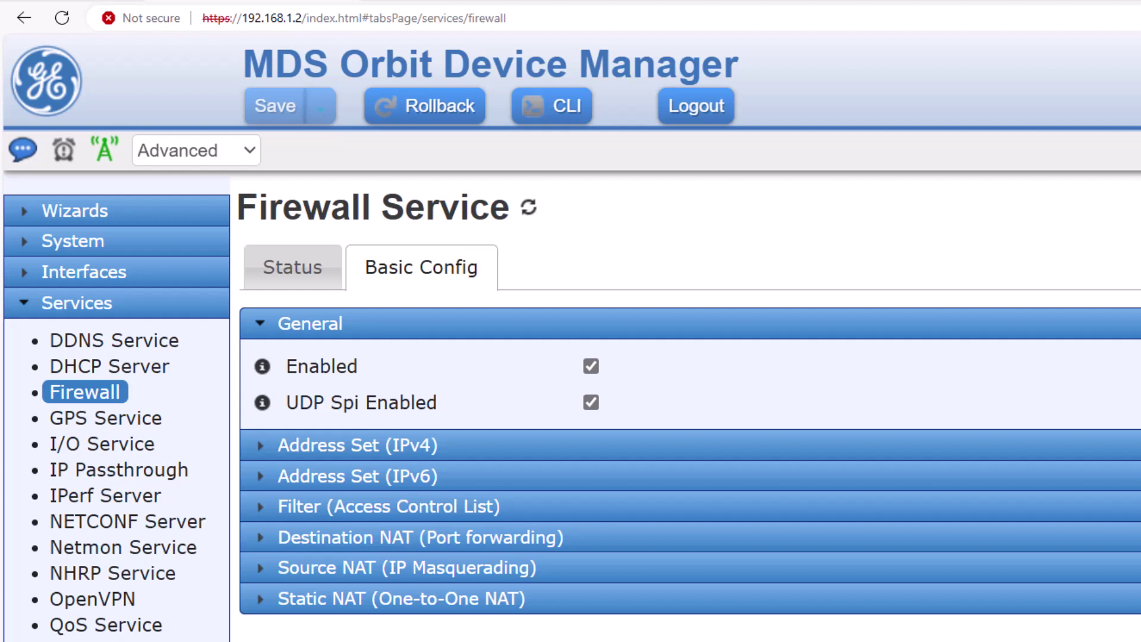
click(425, 447)
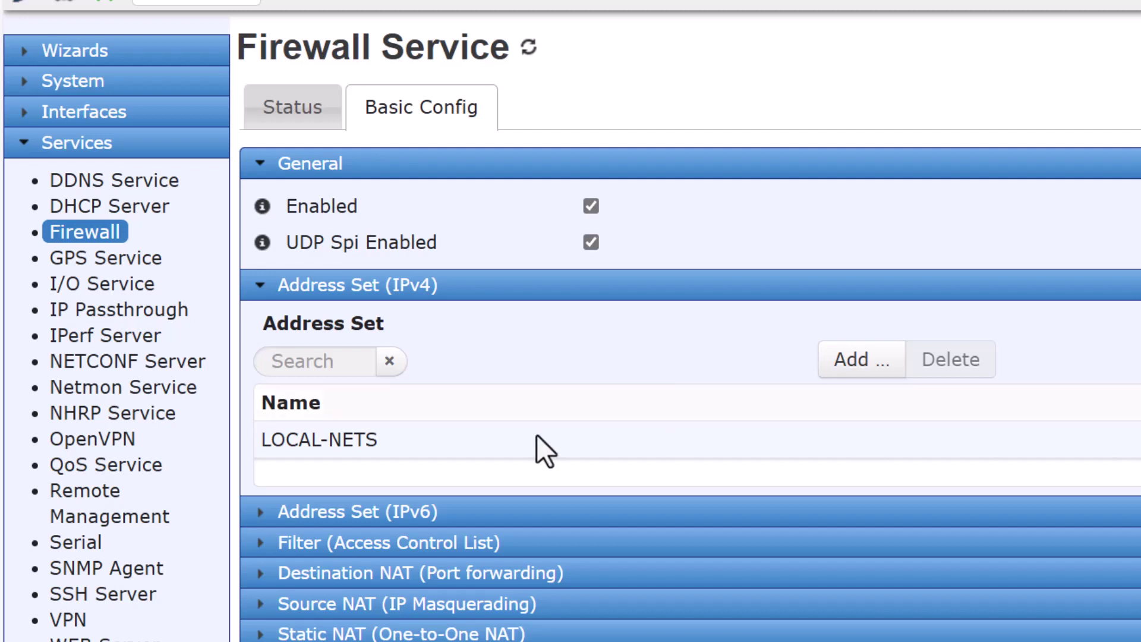
Open the LOCAL-NETS address set details and select its 192.168.1.0/24 entry
click(424, 440)
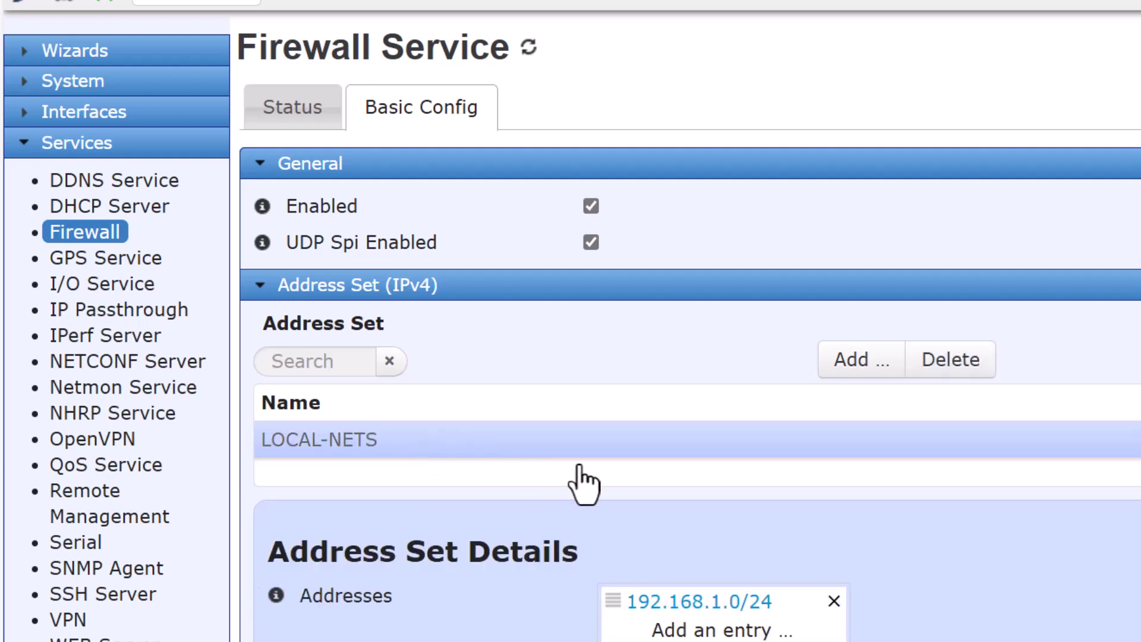
scroll(607, 484, down, 3)
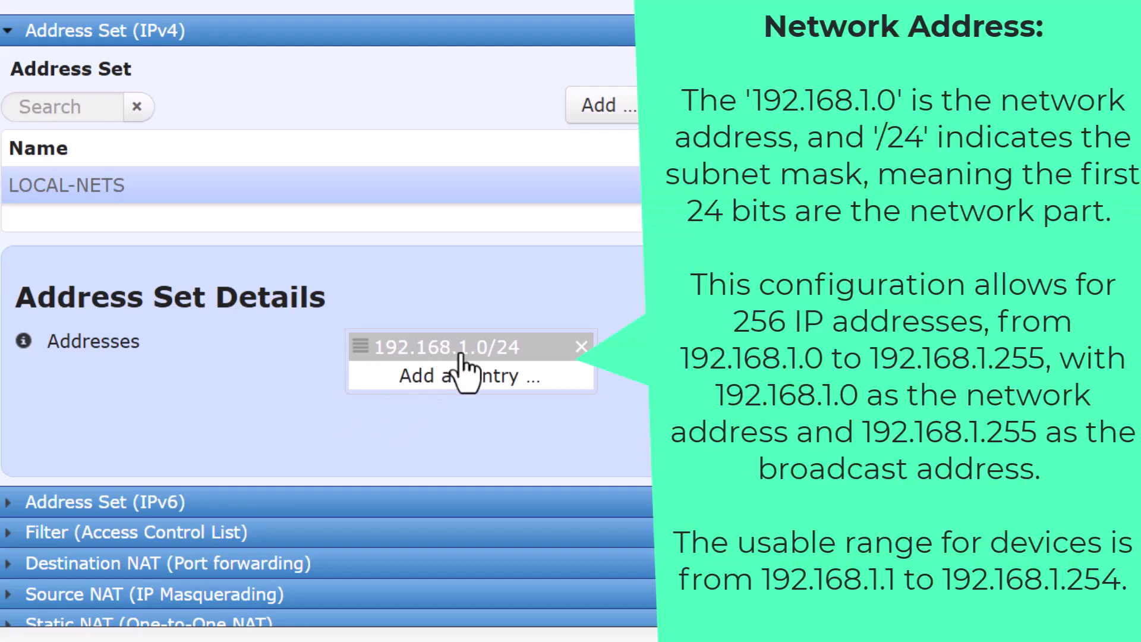
click(461, 352)
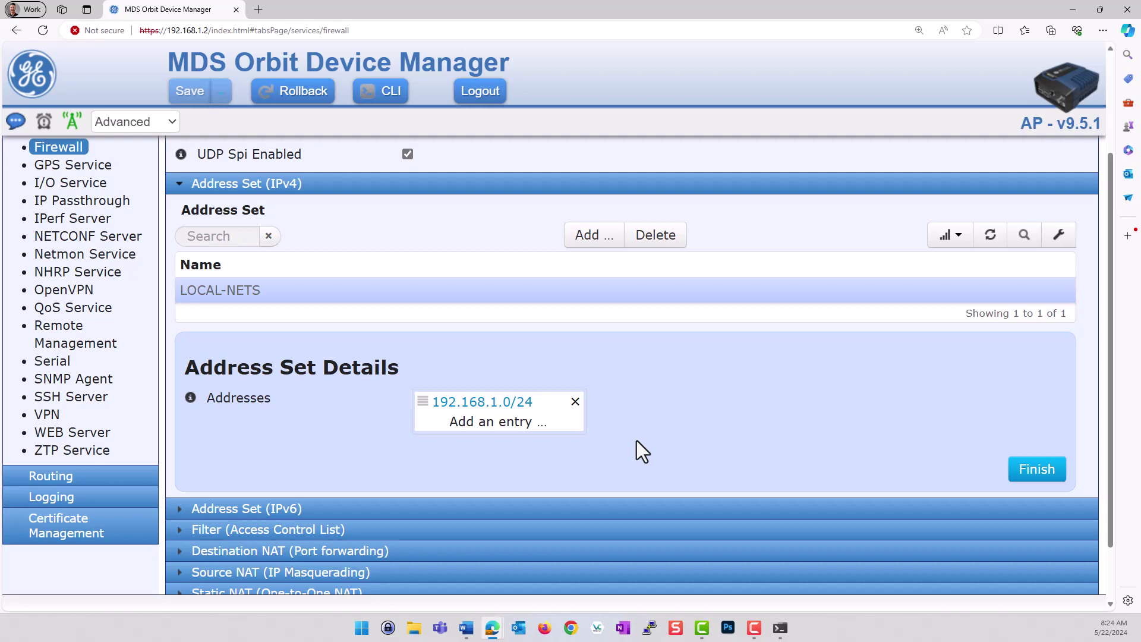
Collapse the IPv4 address sets, then expand and collapse the empty IPv6 address sets
click(179, 188)
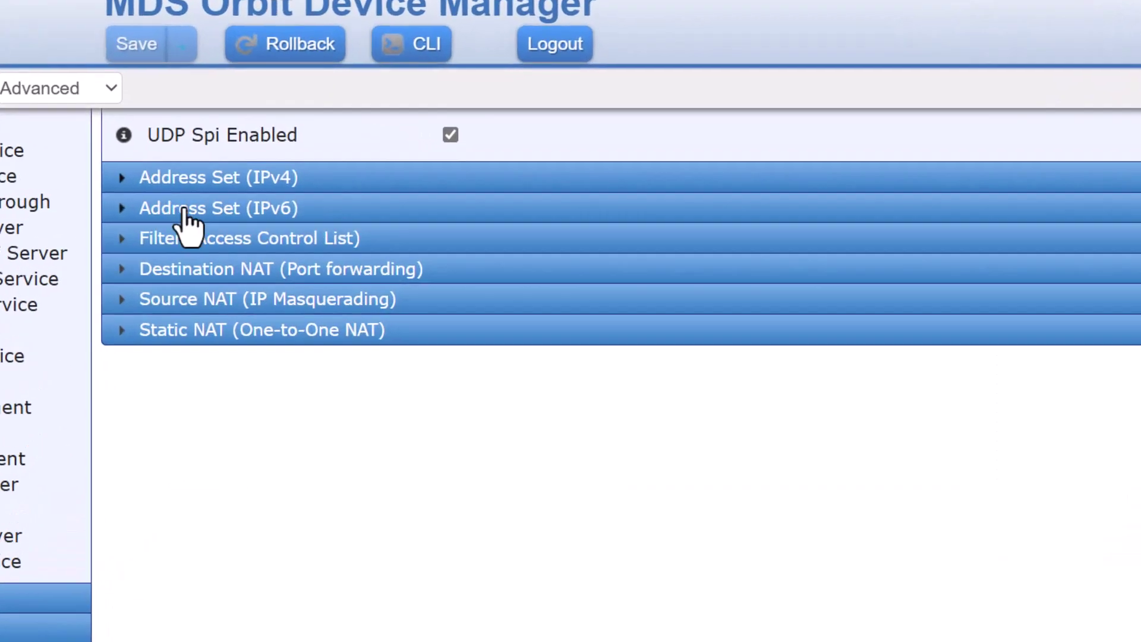
click(224, 207)
click(187, 210)
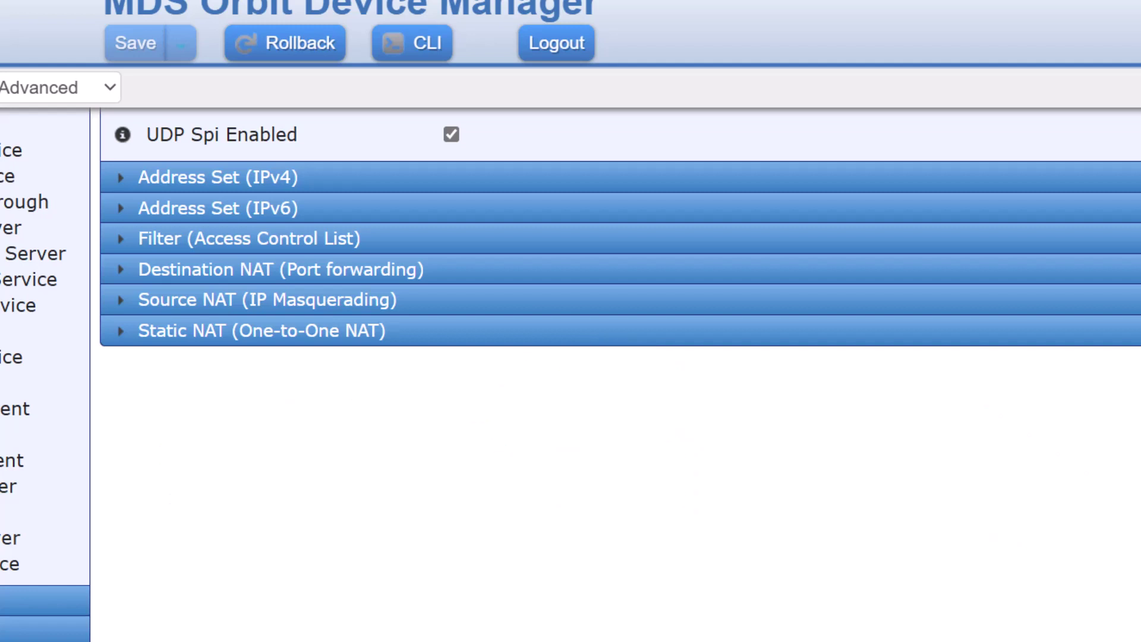
scroll(585, 505, up, 3)
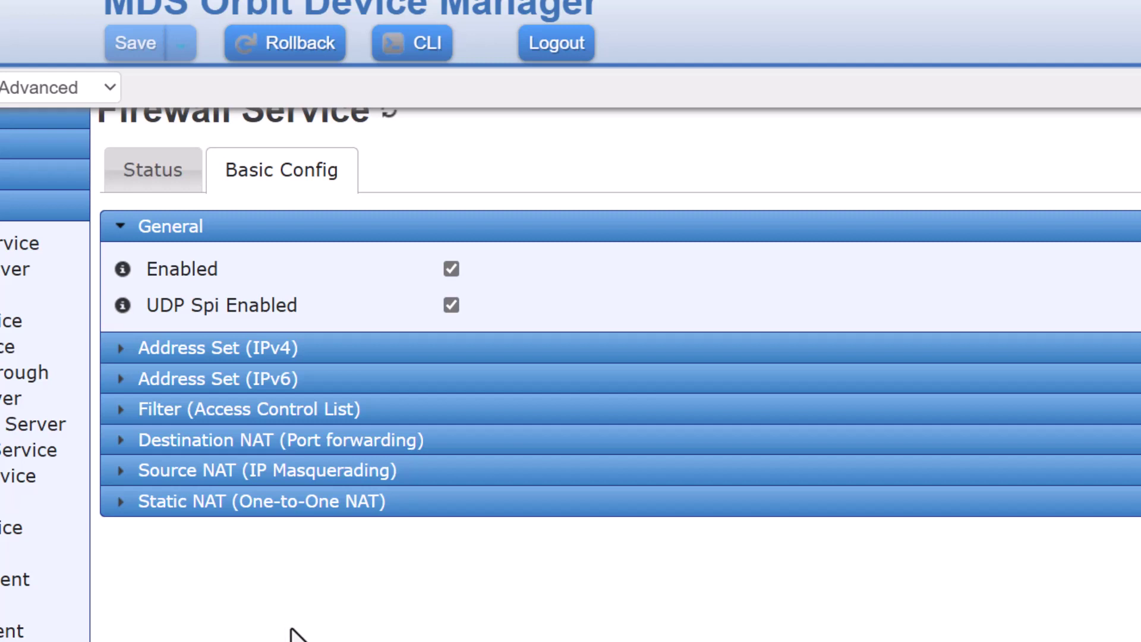
Expand the Filter (Access Control List) table and scroll through its six filters
click(178, 413)
scroll(384, 442, down, 3)
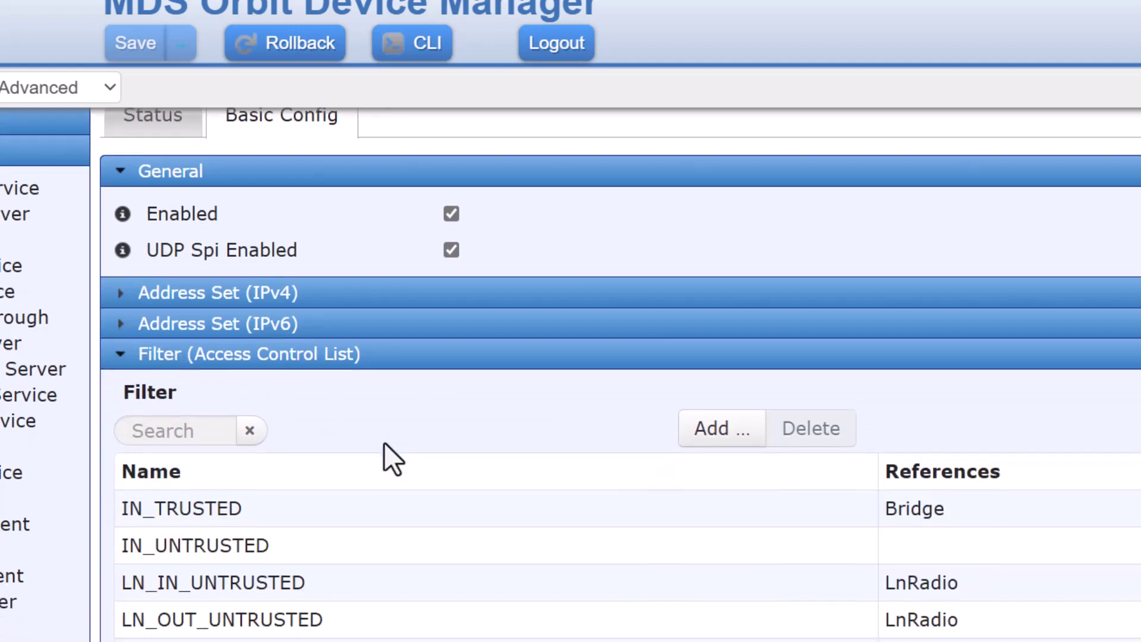
scroll(384, 443, down, 1)
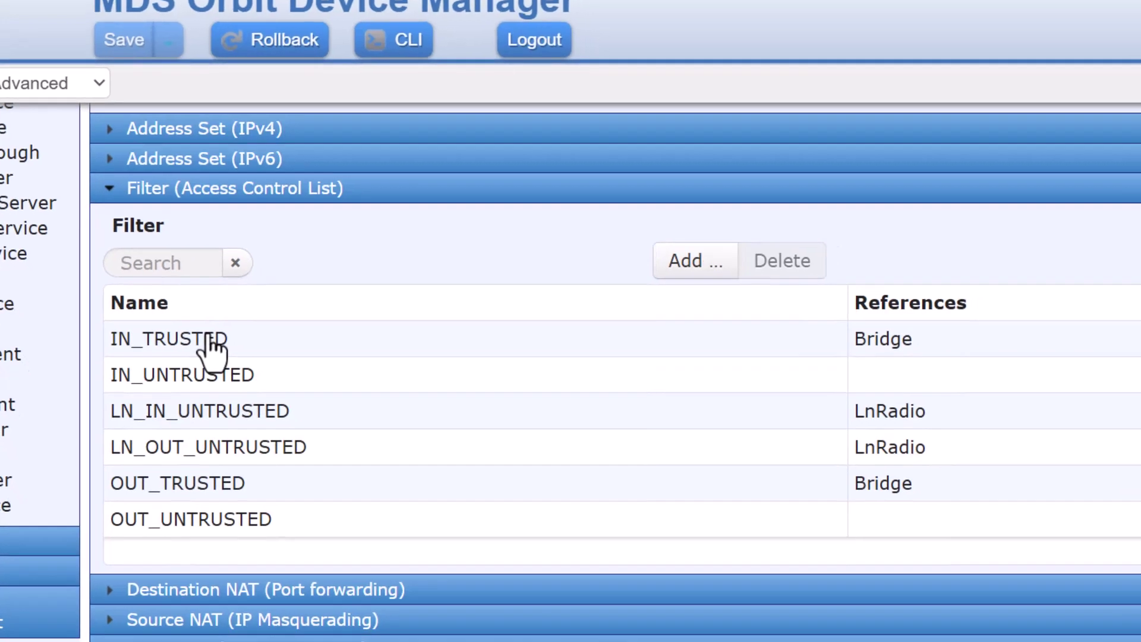
Open the IN_TRUSTED filter and review its single rule 10 accepting all traffic
click(225, 351)
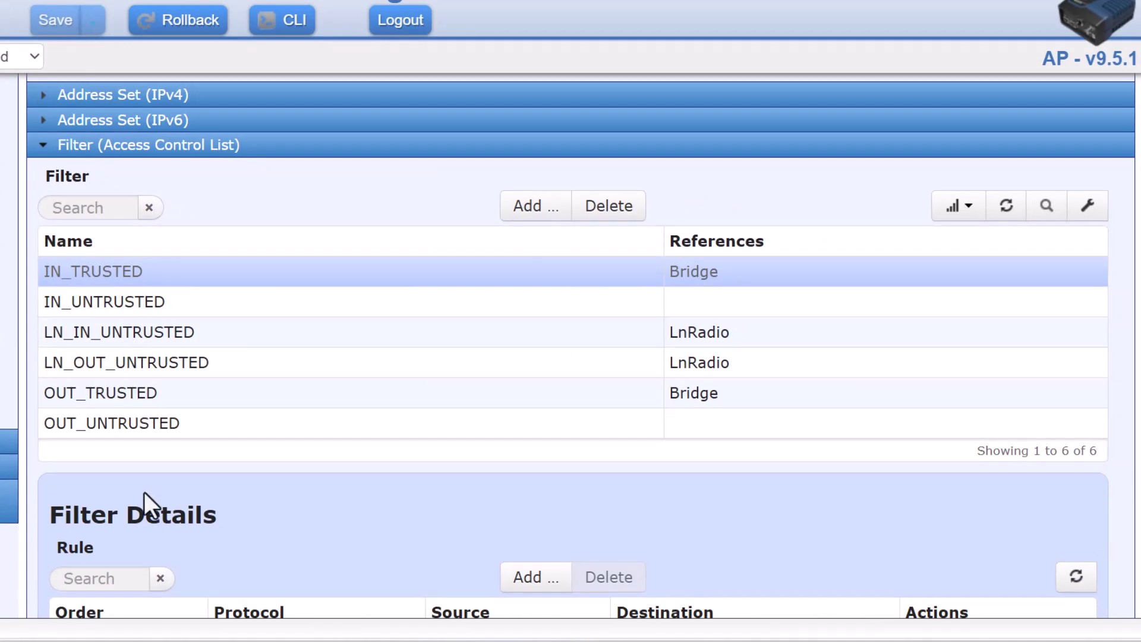
scroll(144, 492, down, 5)
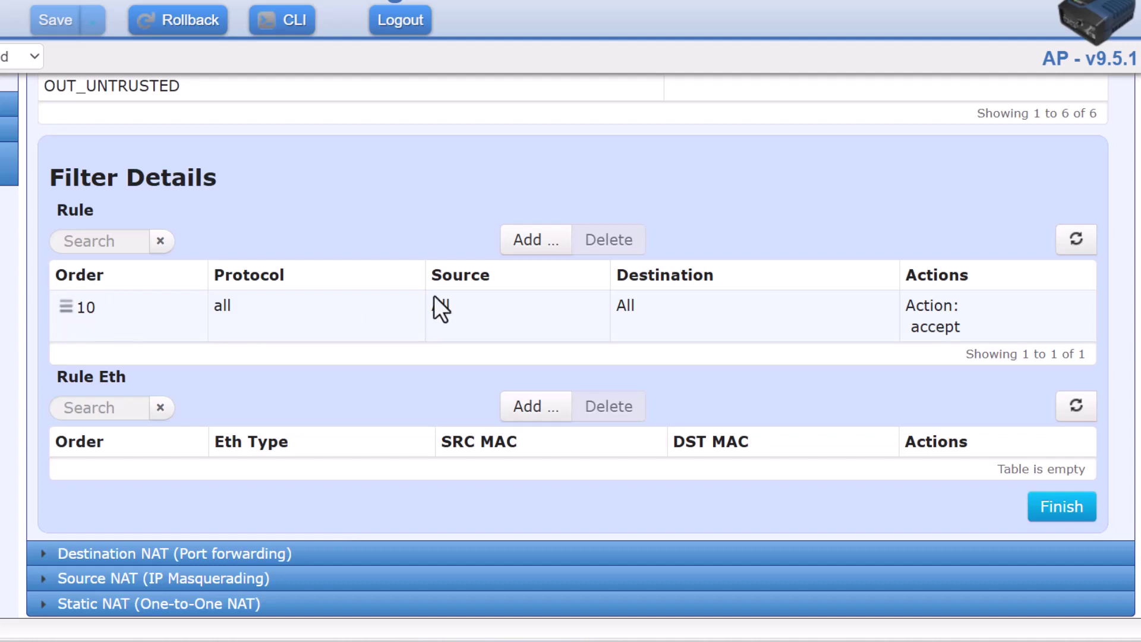
scroll(570, 357, up, 1)
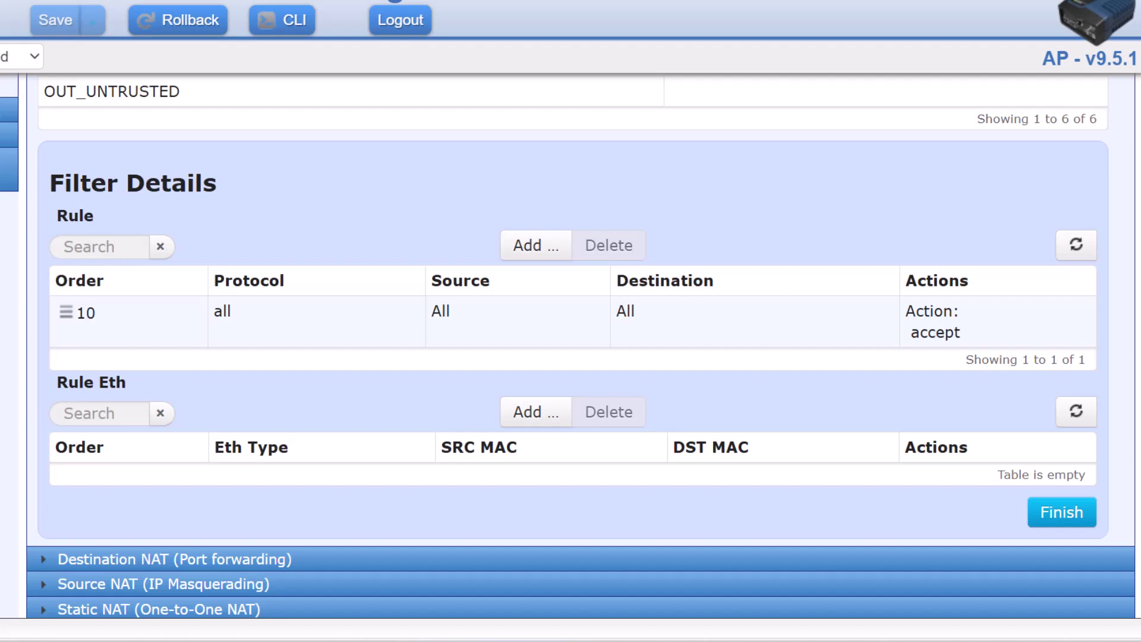
scroll(397, 232, up, 2)
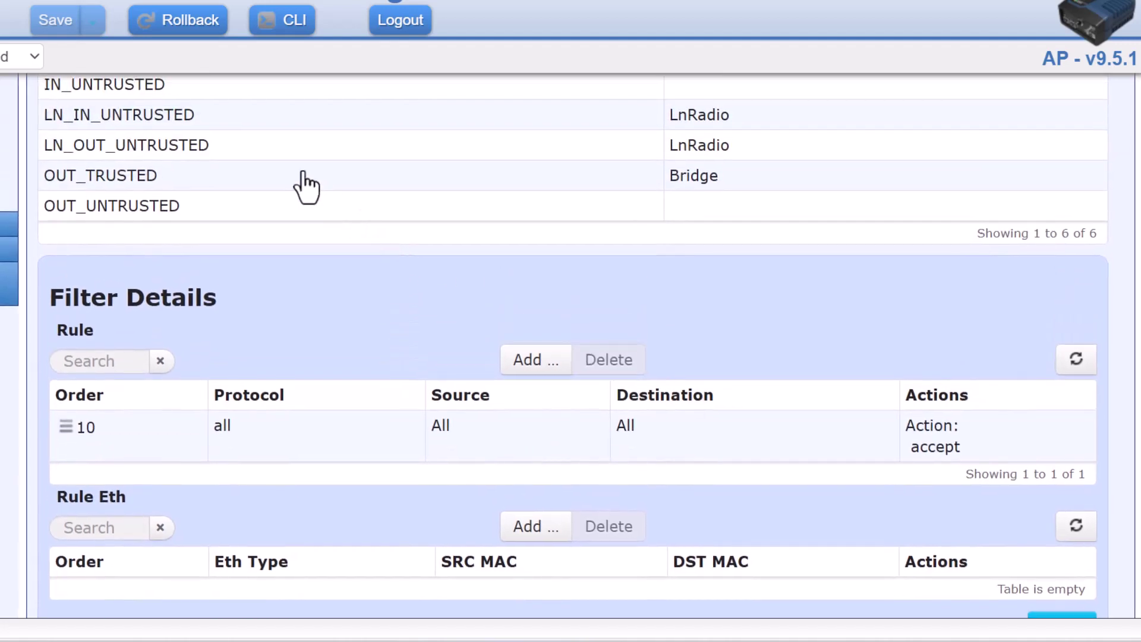
Open the OUT_TRUSTED filter and review its single accept-all rule 10
click(304, 175)
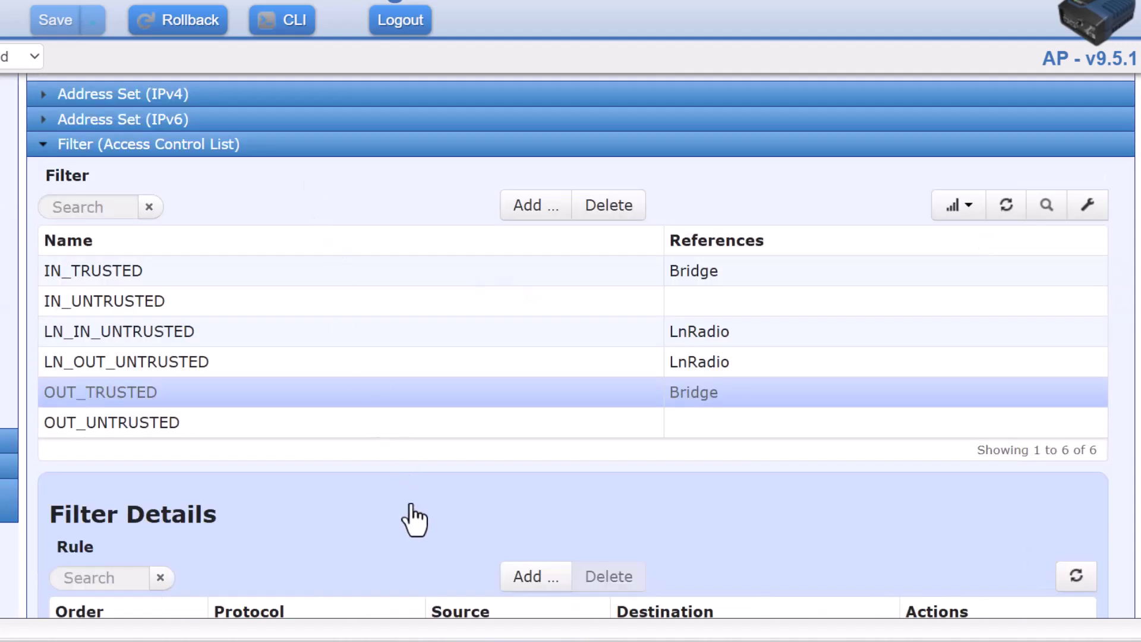
scroll(408, 518, down, 4)
scroll(415, 520, down, 2)
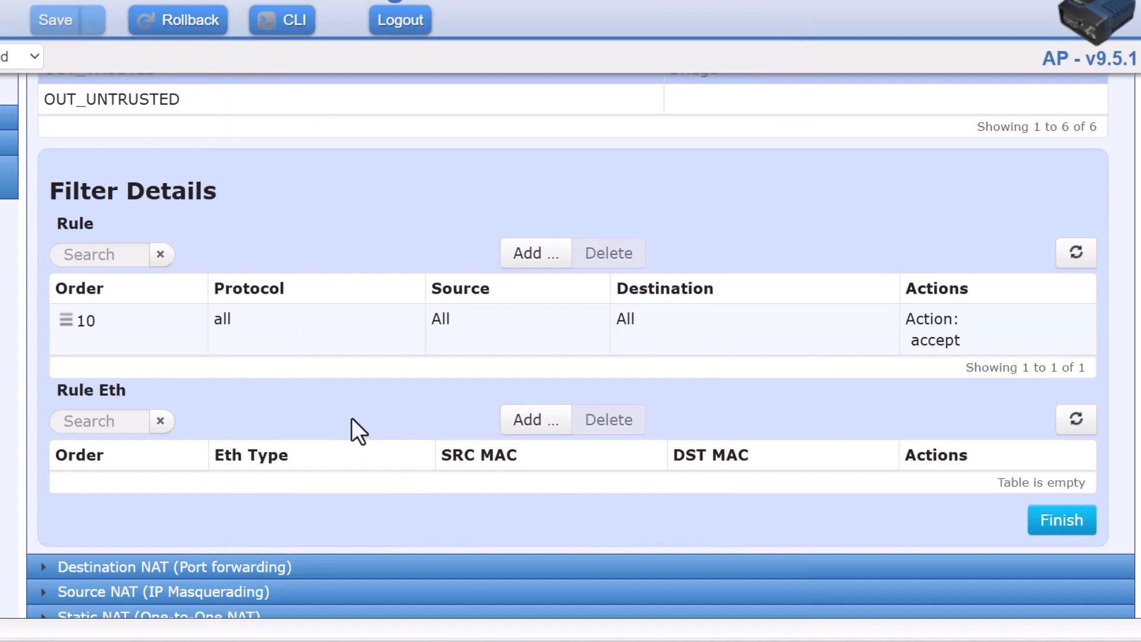
scroll(352, 417, up, 3)
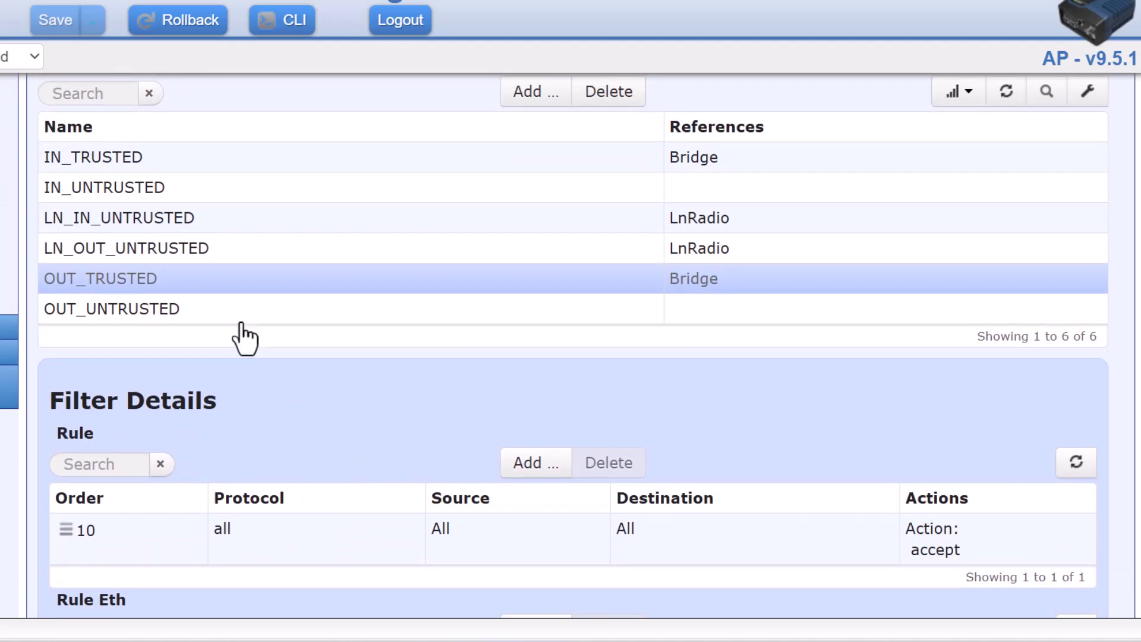
click(90, 190)
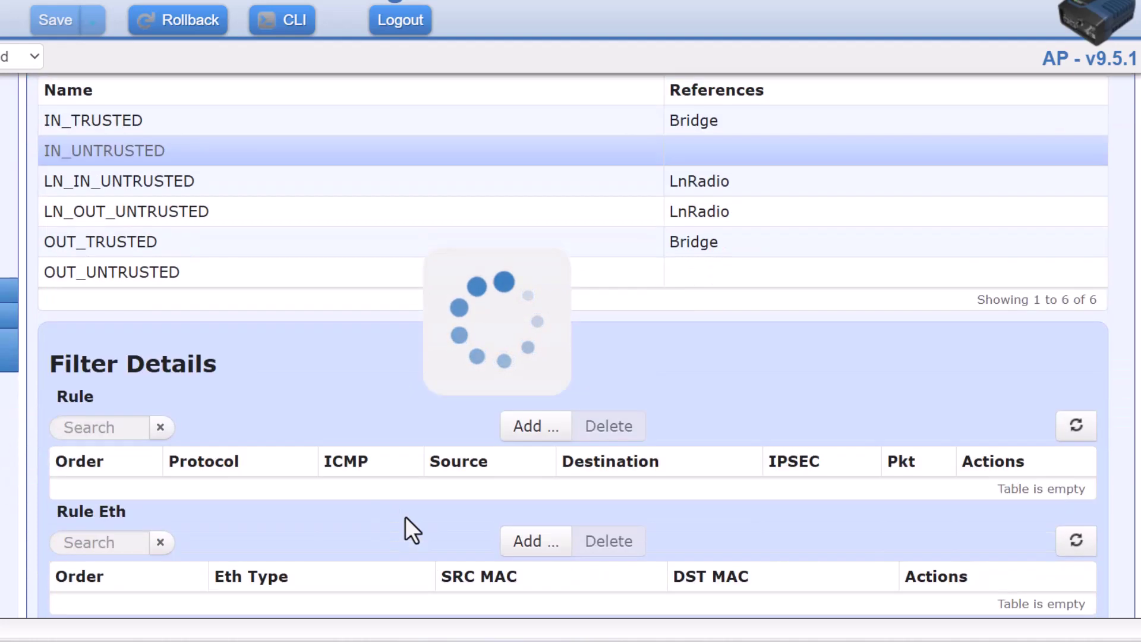
scroll(406, 516, down, 3)
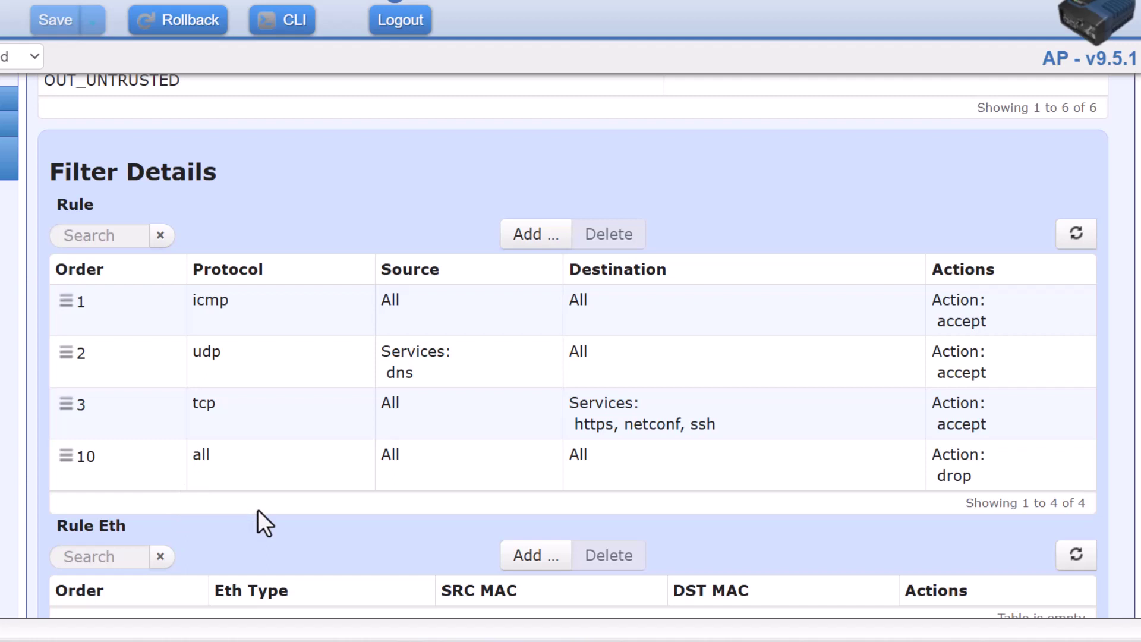
scroll(258, 512, up, 3)
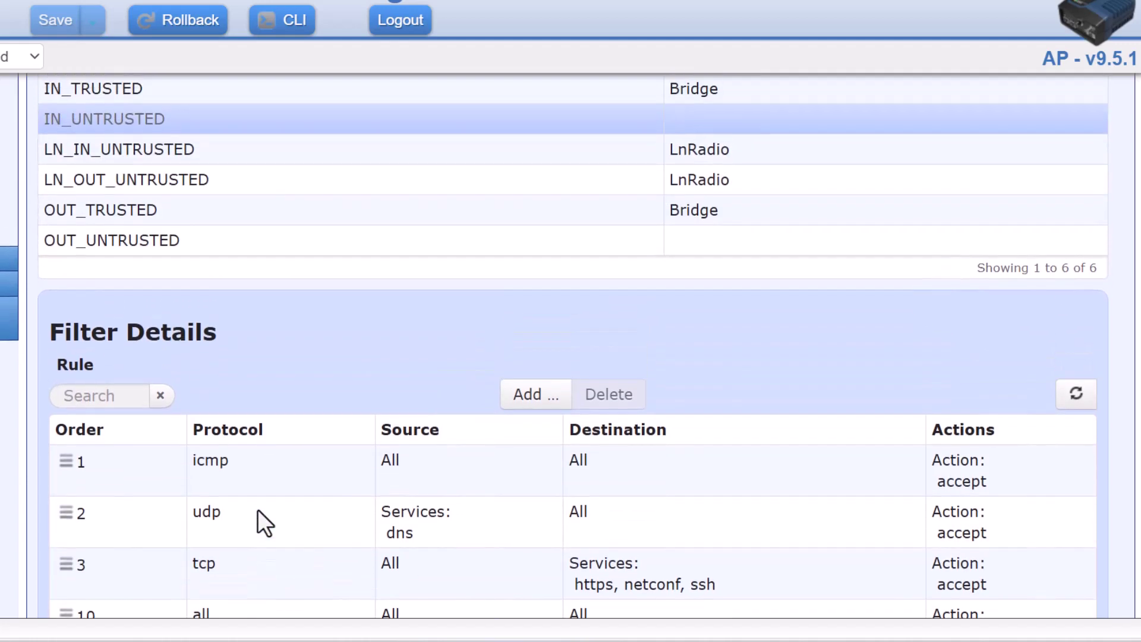
scroll(258, 512, down, 2)
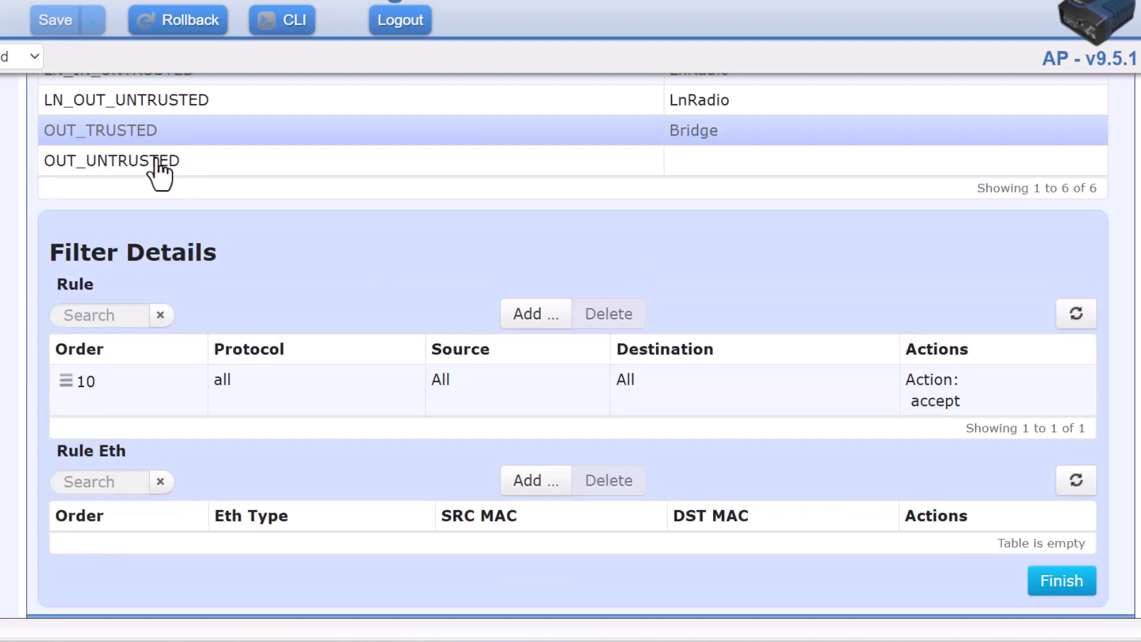
Review OUT_UNTRUSTED's LOCAL-NETS accept and drop-all rules, then return to the LOCAL-NETS address set
click(153, 161)
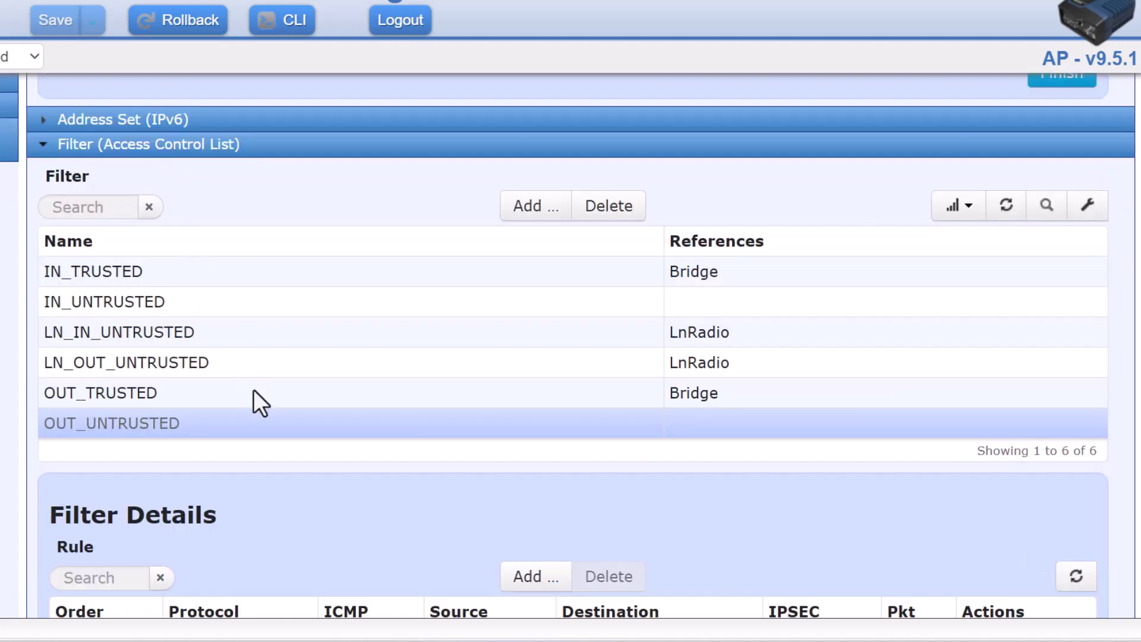
scroll(255, 369, down, 2)
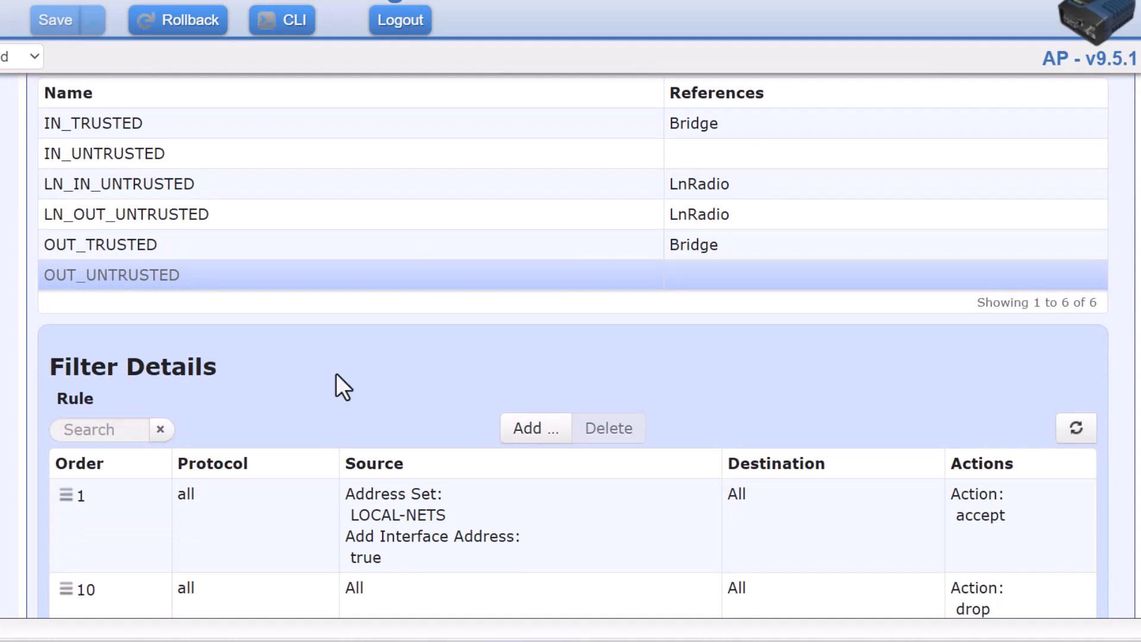
scroll(336, 375, down, 2)
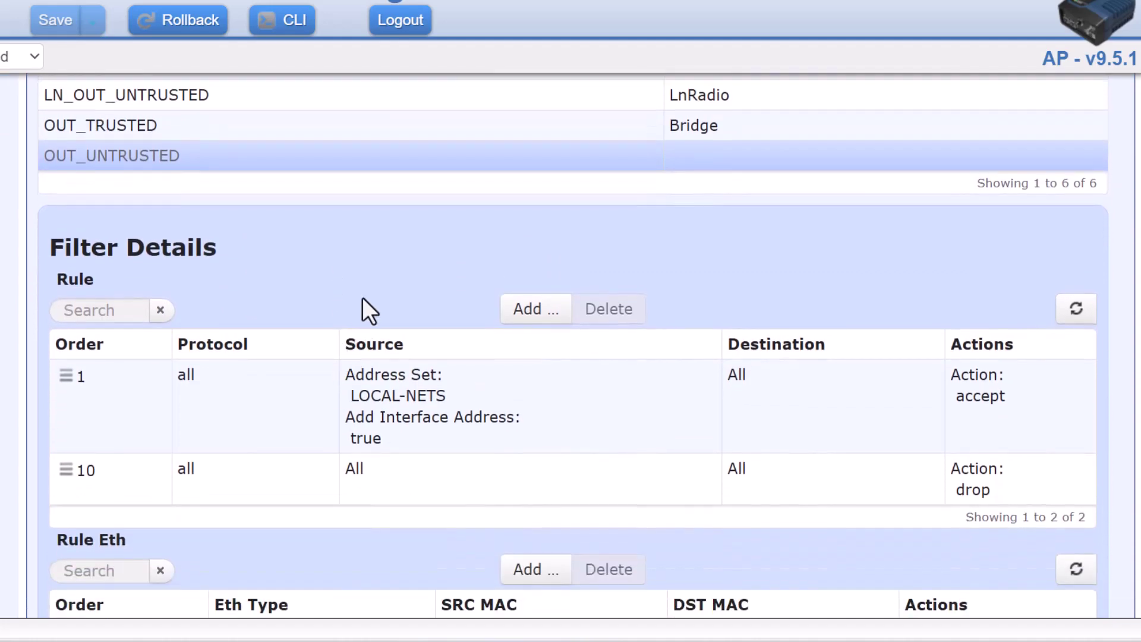
scroll(462, 261, down, 2)
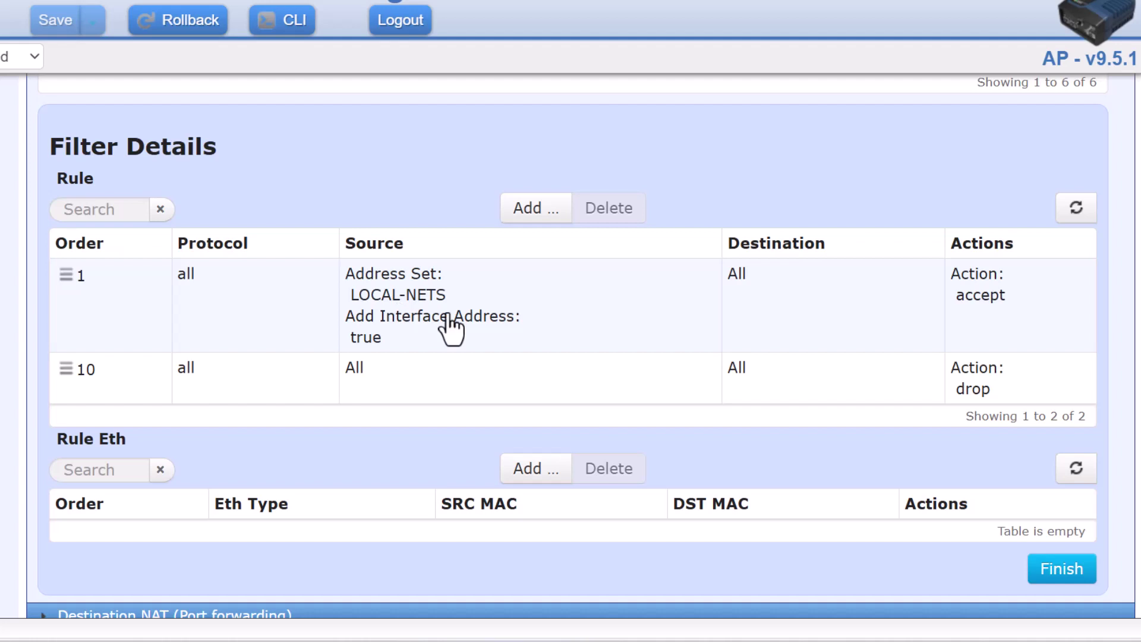
scroll(450, 327, up, 5)
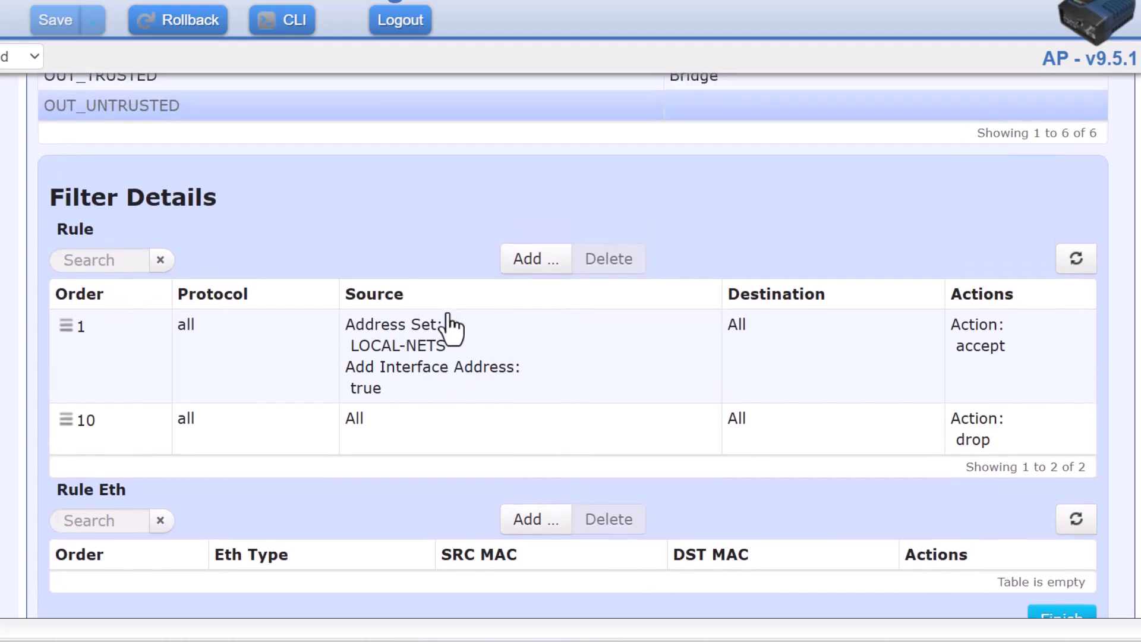
scroll(381, 304, up, 1)
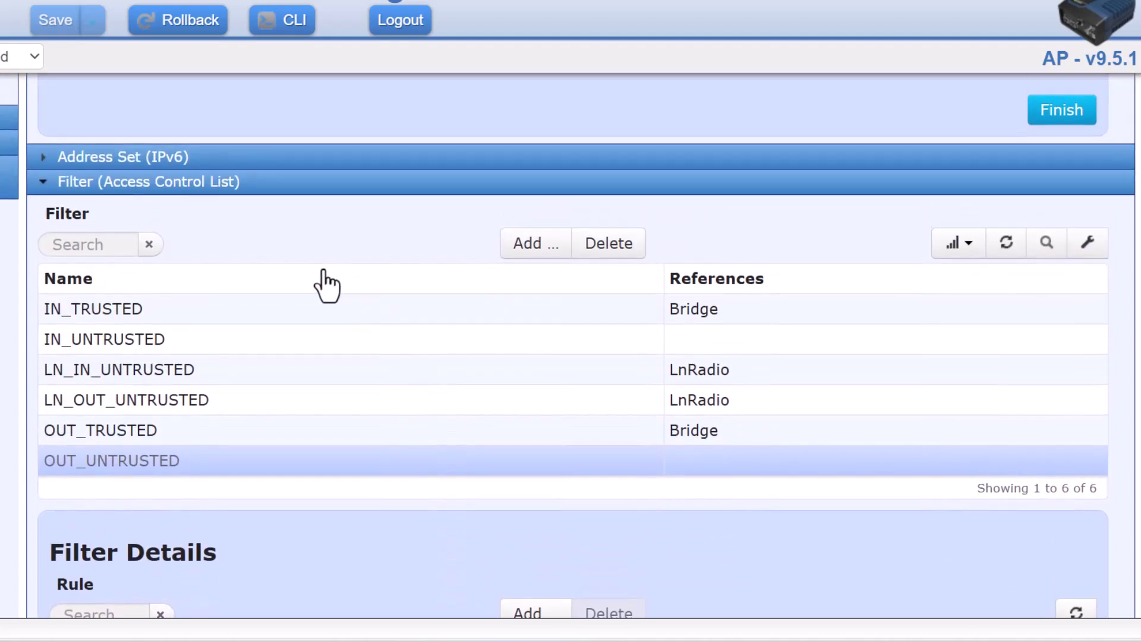
scroll(158, 224, up, 4)
scroll(158, 224, up, 1)
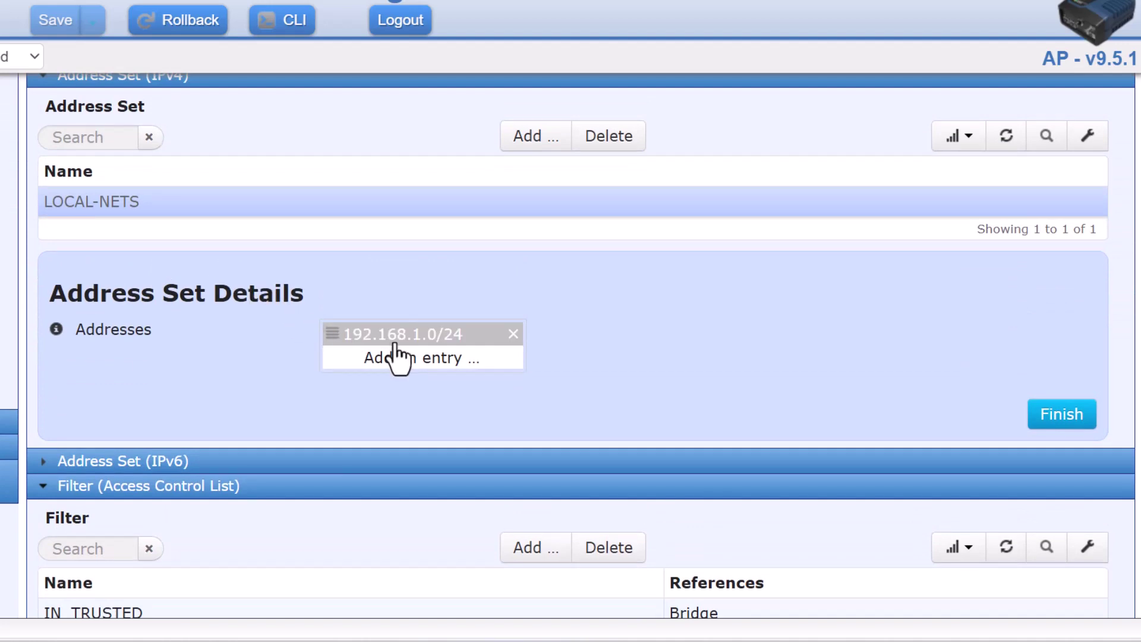
scroll(452, 398, down, 12)
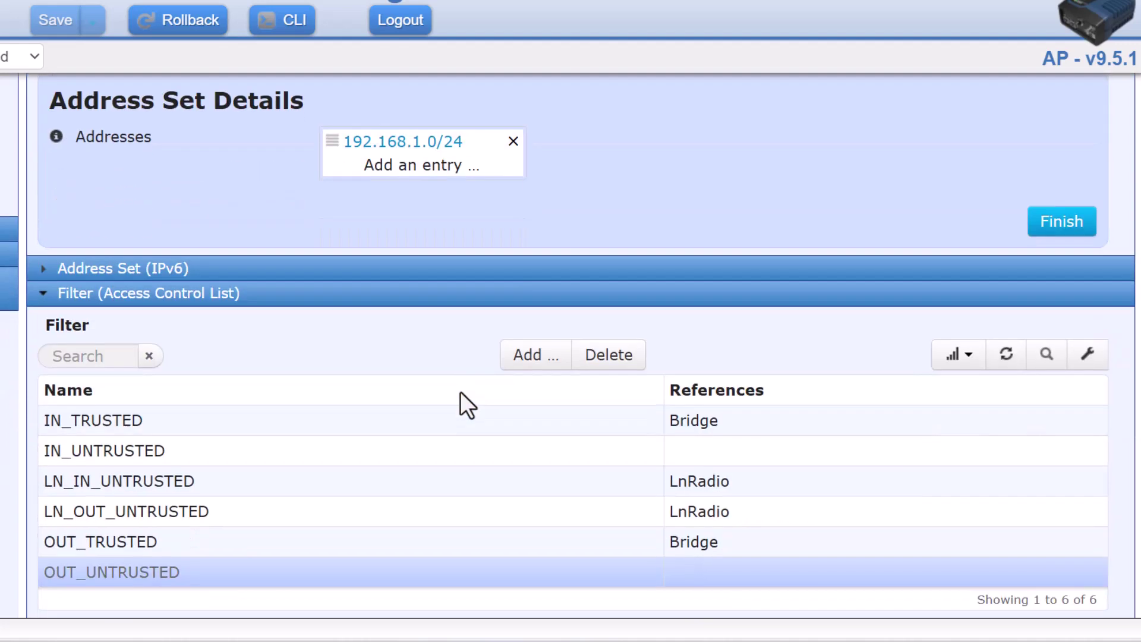
scroll(461, 392, down, 3)
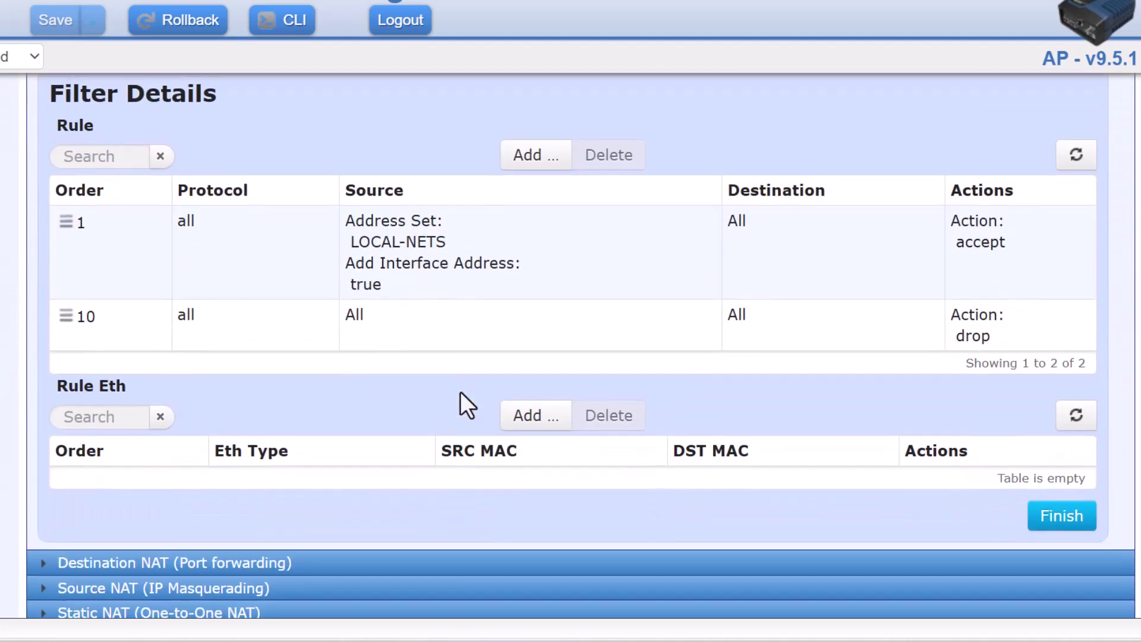
scroll(460, 392, up, 2)
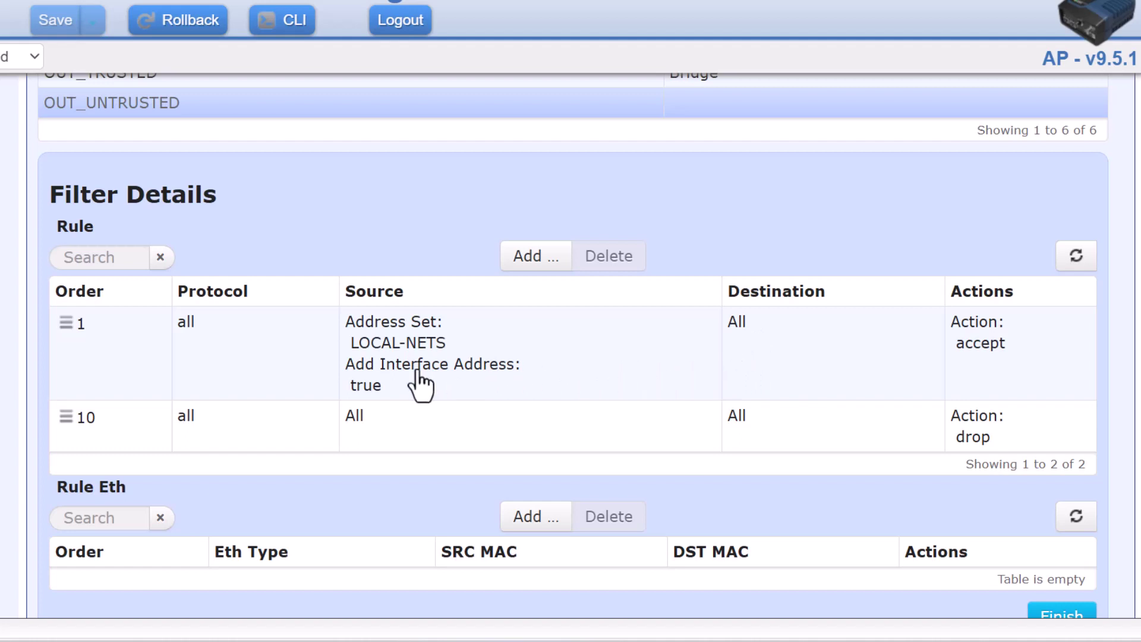
scroll(421, 385, up, 2)
scroll(420, 383, up, 2)
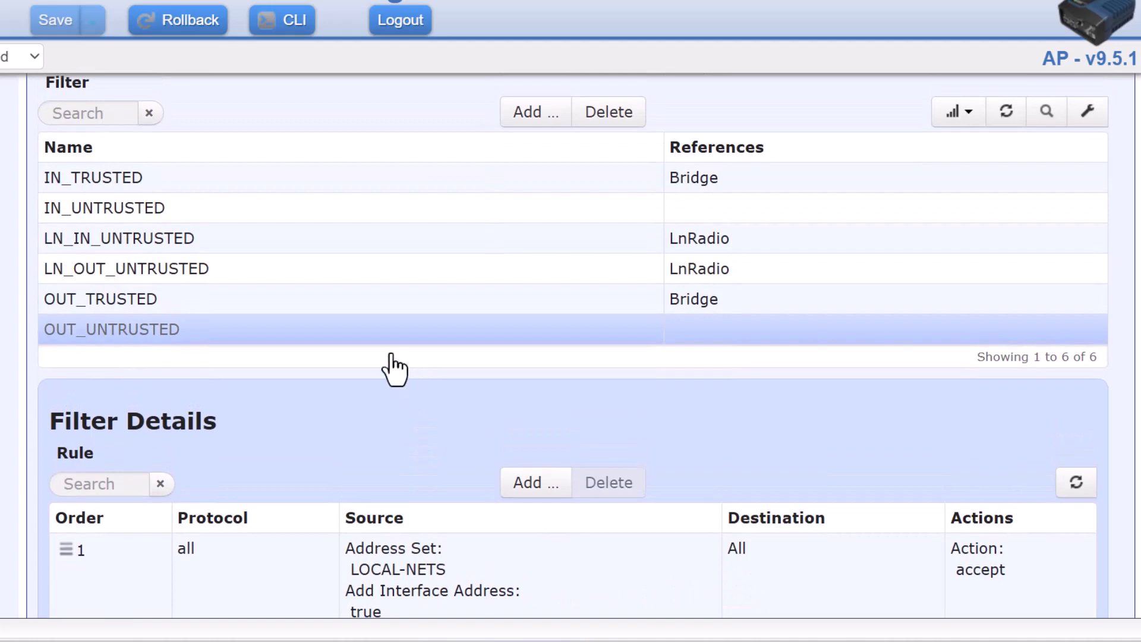
Open IN_UNTRUSTED and scroll through its four rules and empty Ethernet rule table
click(149, 208)
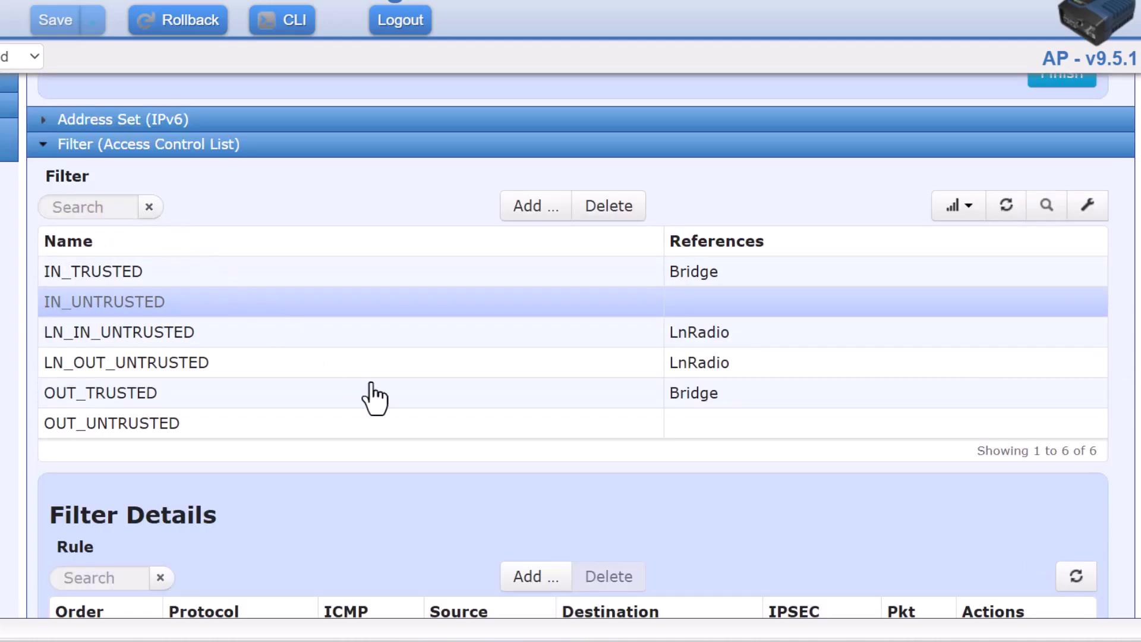
scroll(481, 472, down, 6)
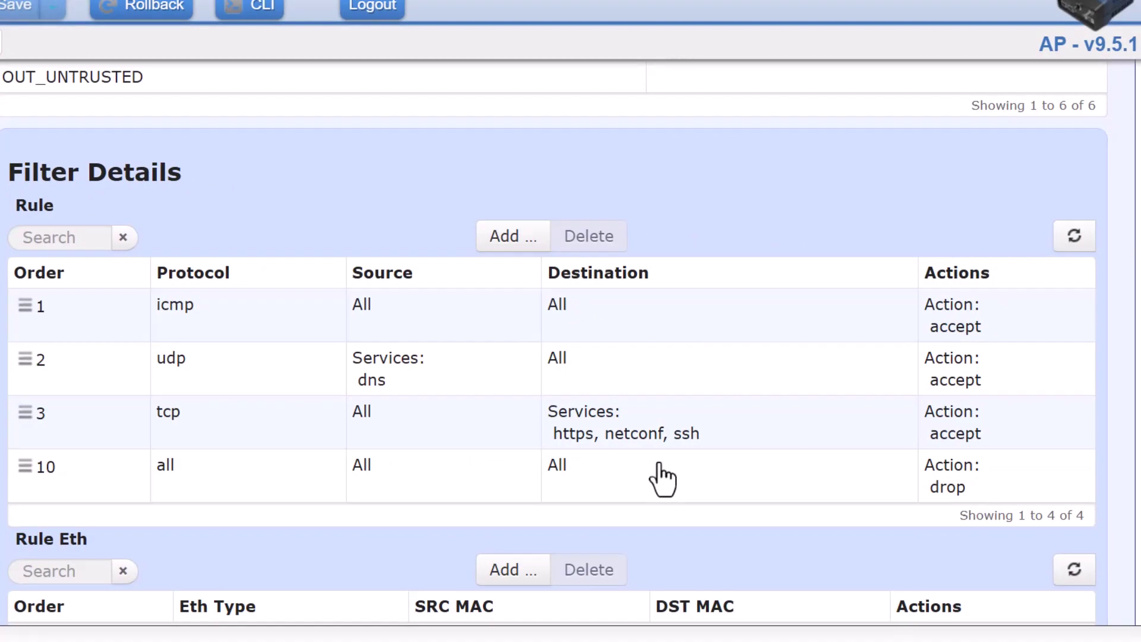
scroll(663, 479, down, 4)
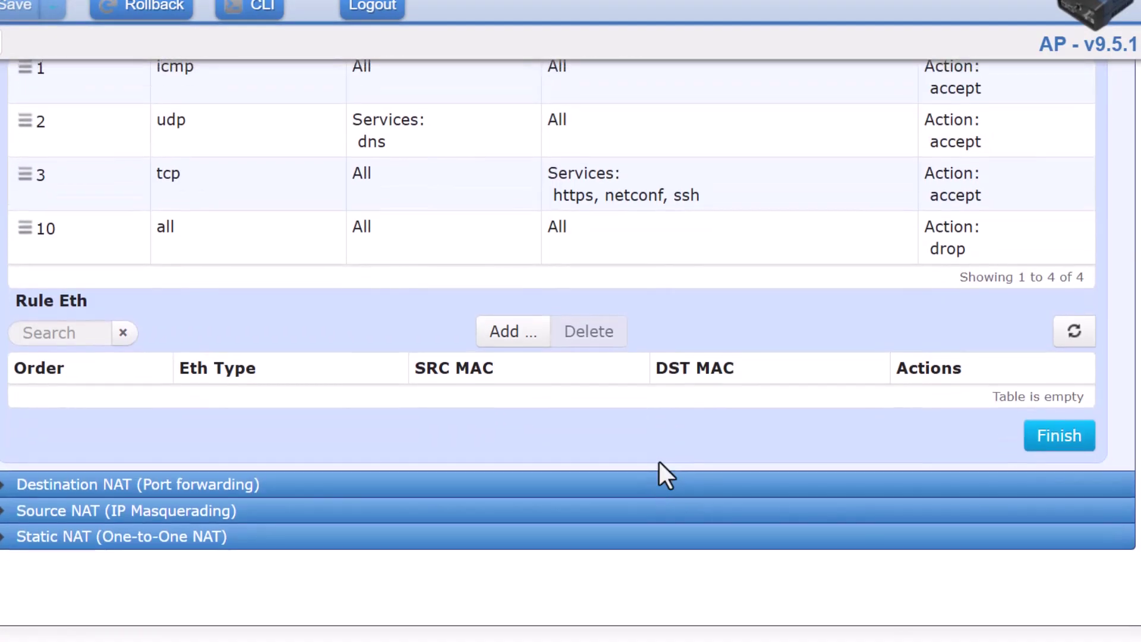
scroll(308, 390, up, 6)
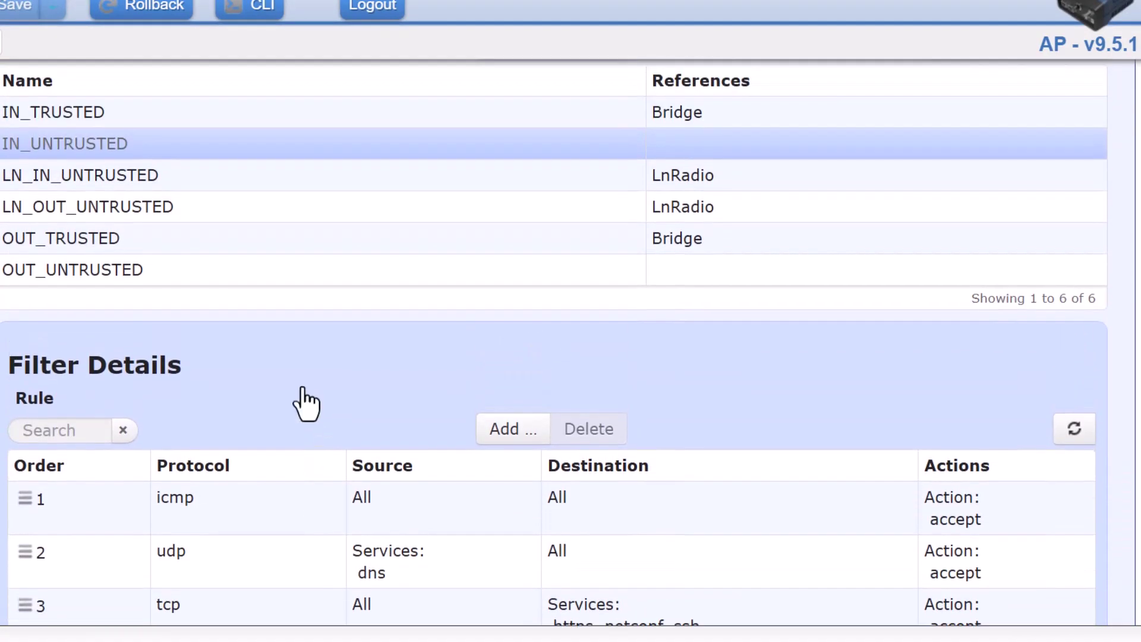
Select the OUT_UNTRUSTED filter and scroll down to its two rules in Filter Details
click(119, 275)
scroll(119, 285, up, 3)
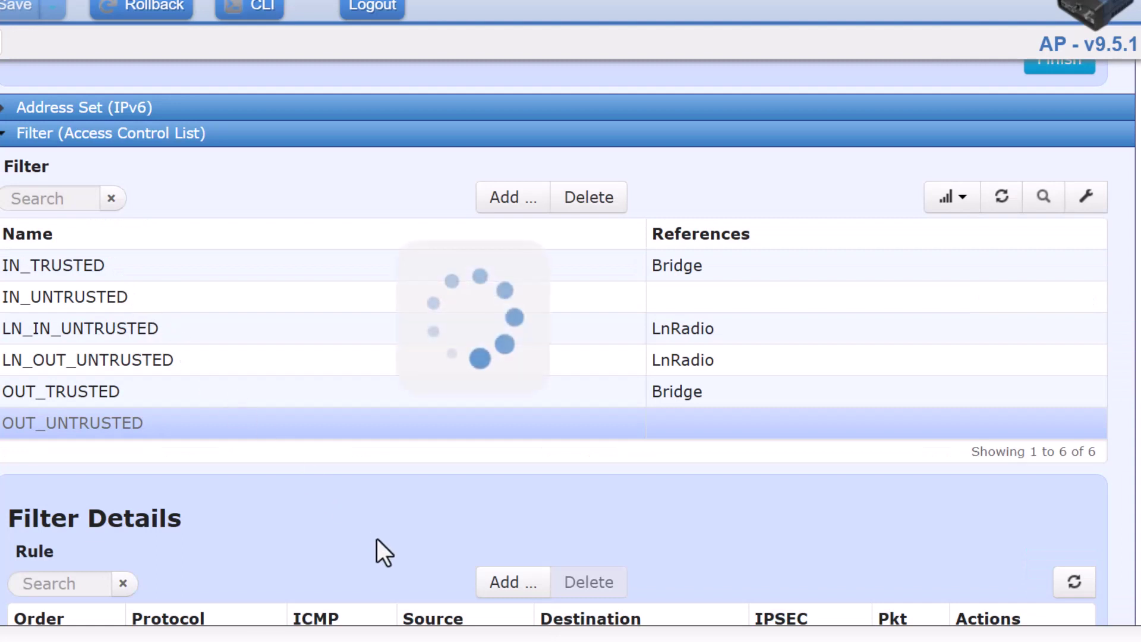
scroll(377, 544, down, 3)
scroll(379, 458, down, 2)
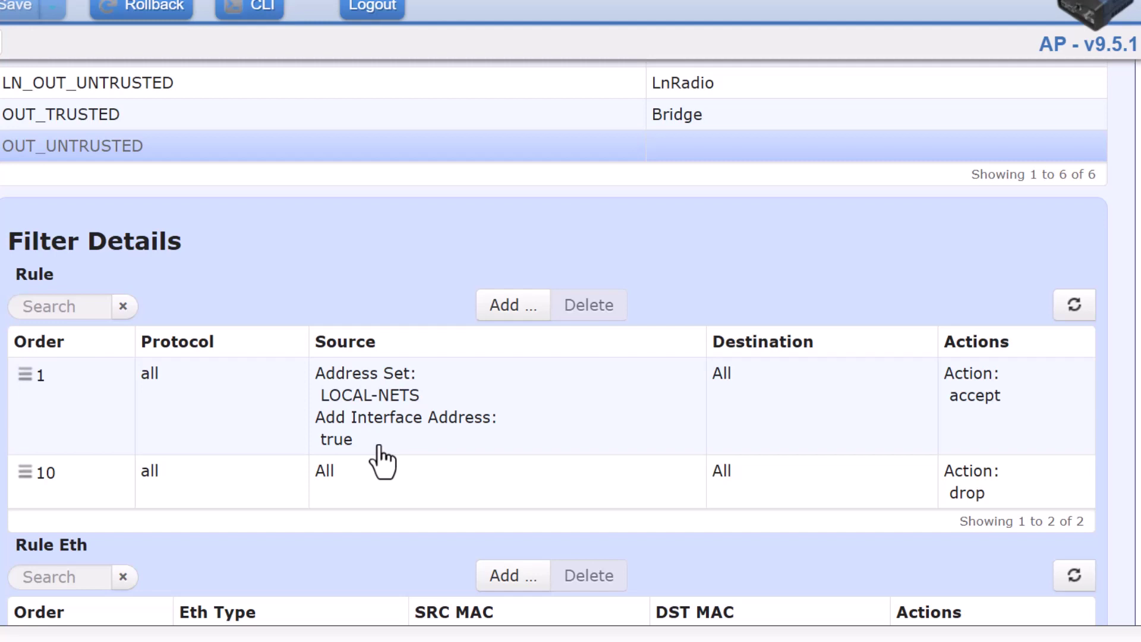
scroll(401, 437, up, 1)
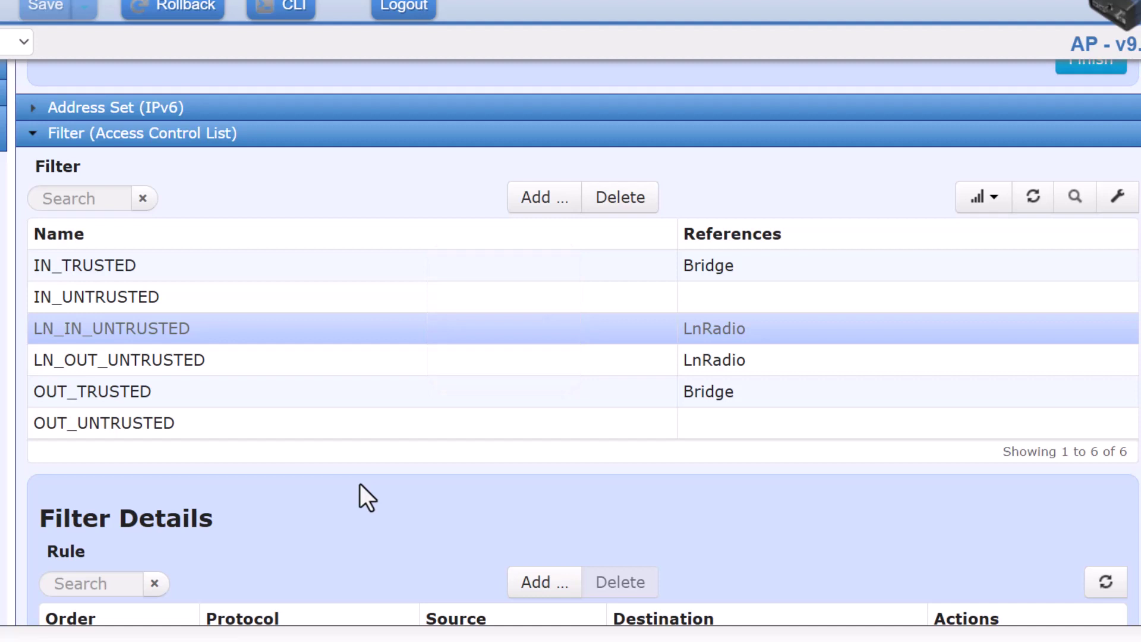
scroll(359, 483, down, 6)
scroll(360, 484, down, 2)
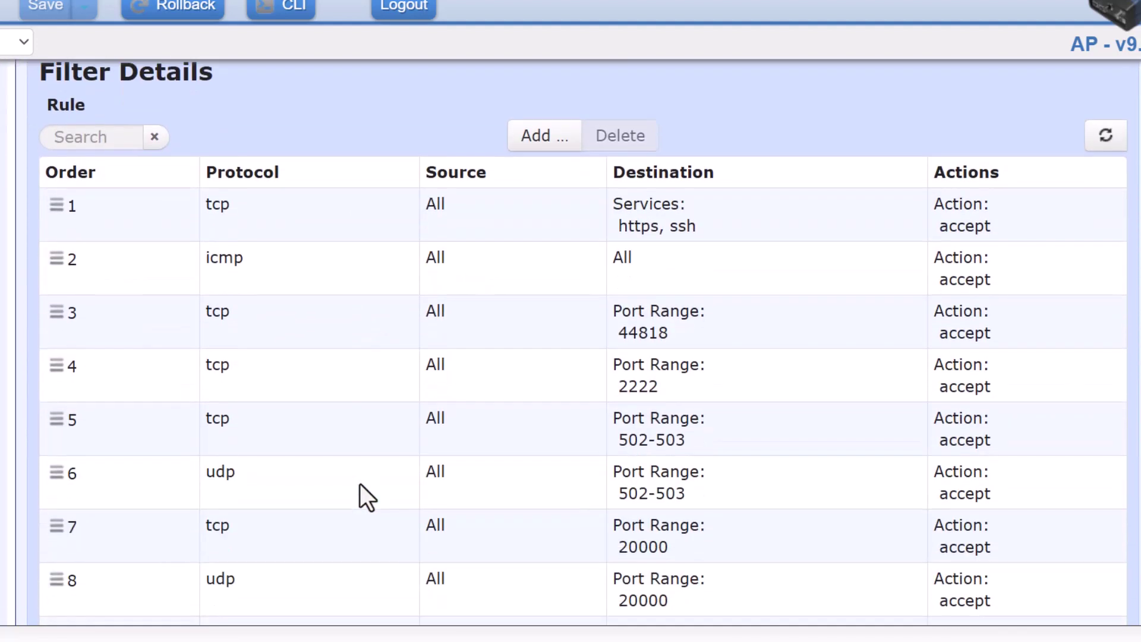
scroll(359, 483, down, 1)
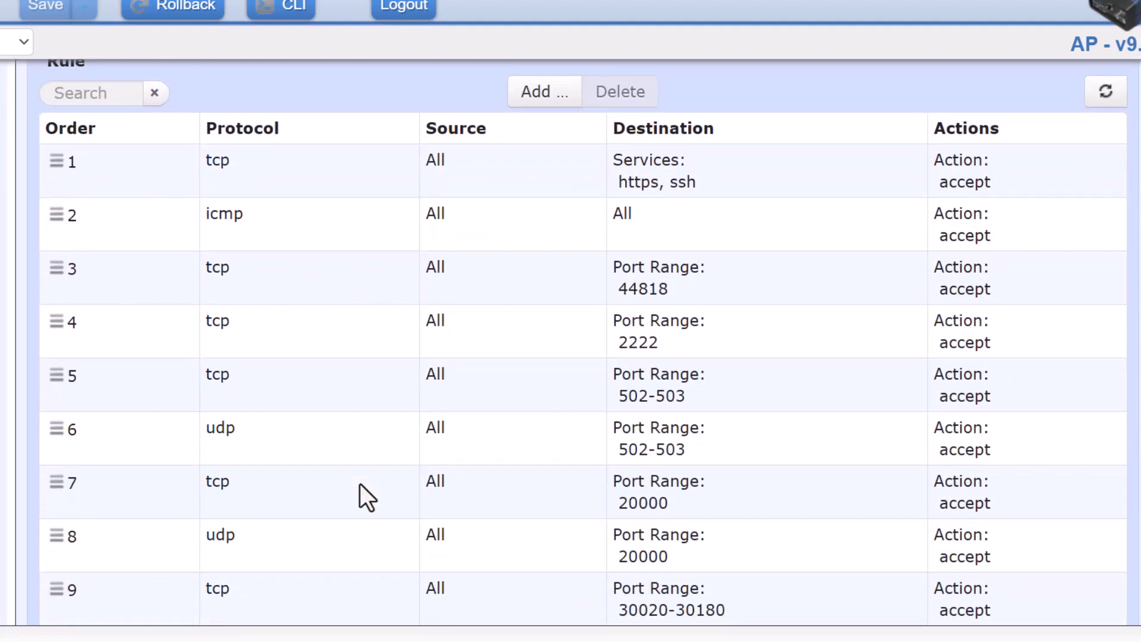
scroll(359, 484, down, 1)
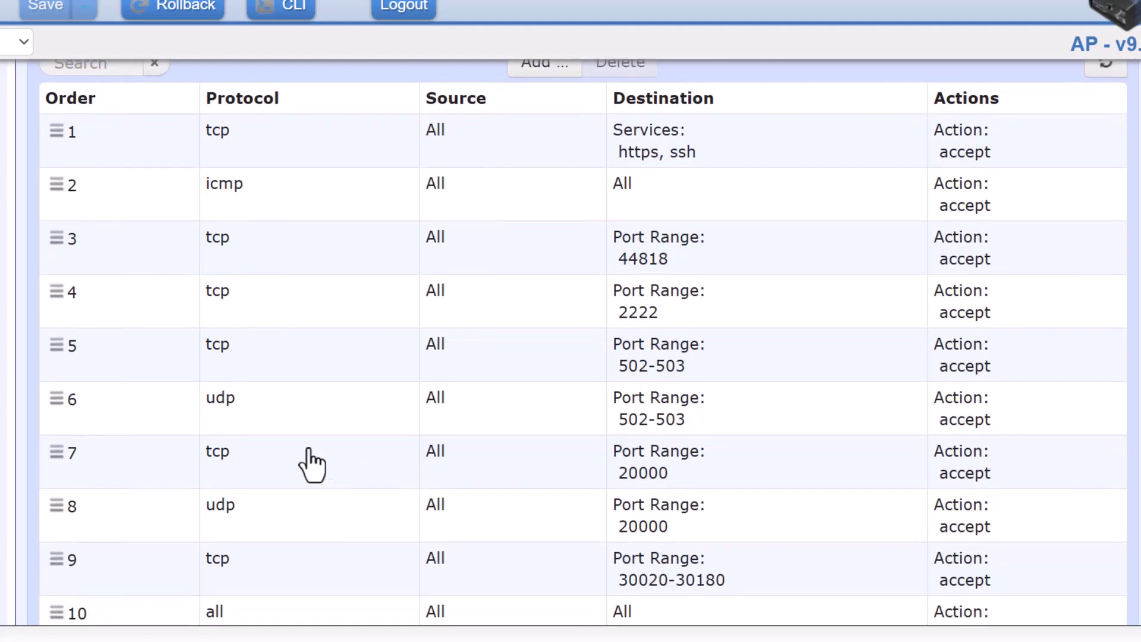
scroll(260, 450, down, 1)
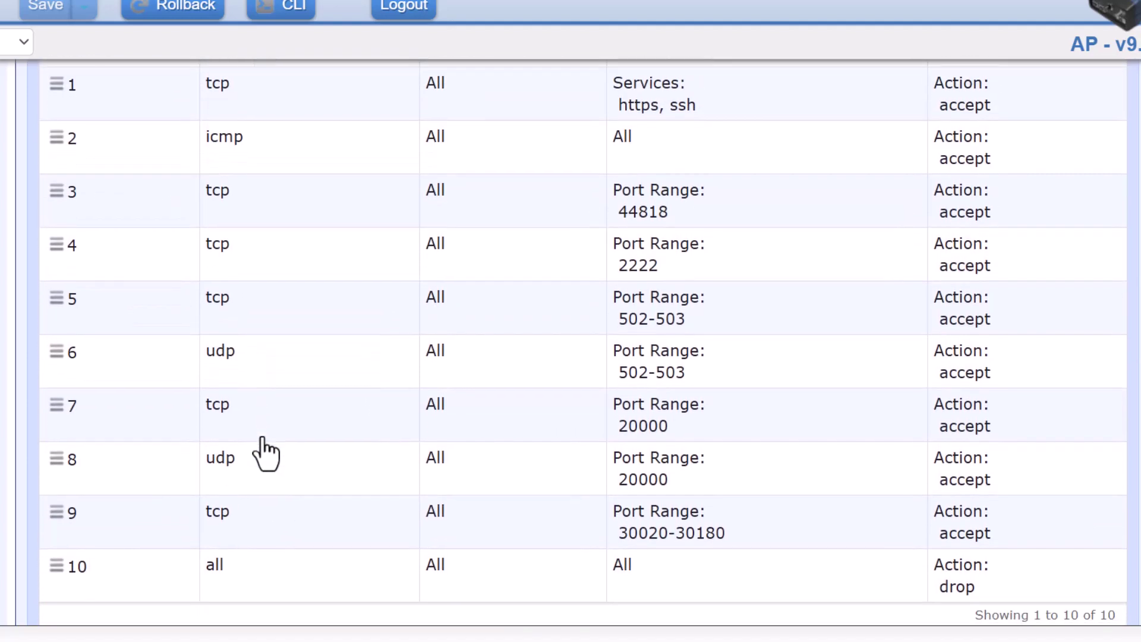
scroll(265, 455, up, 2)
scroll(265, 455, down, 1)
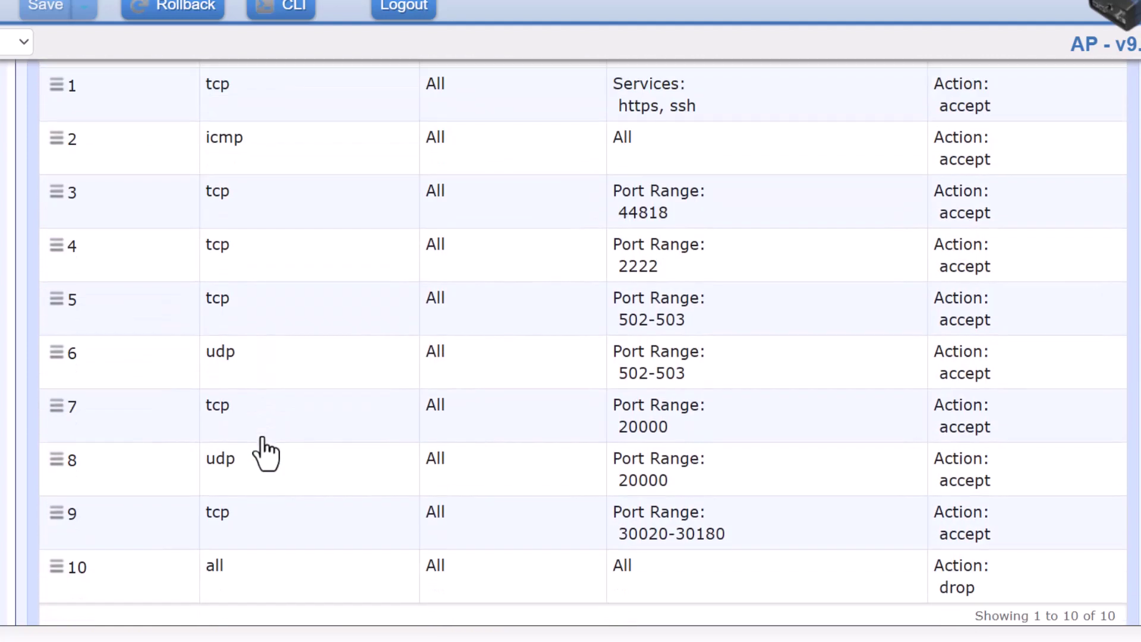
scroll(265, 455, up, 2)
scroll(265, 455, down, 1)
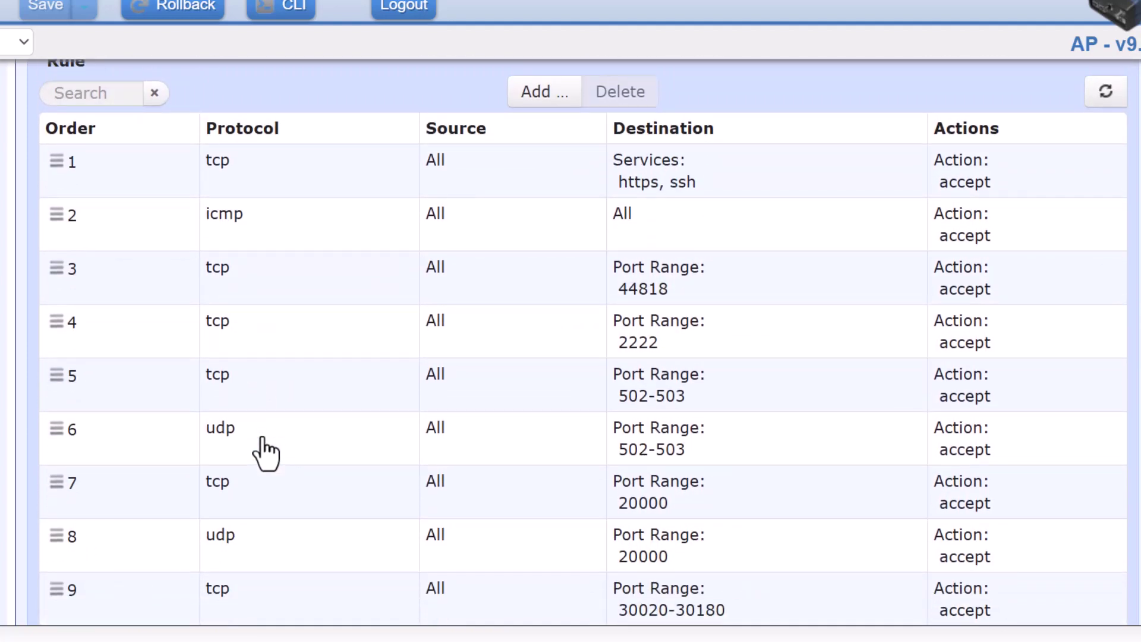
scroll(266, 455, down, 3)
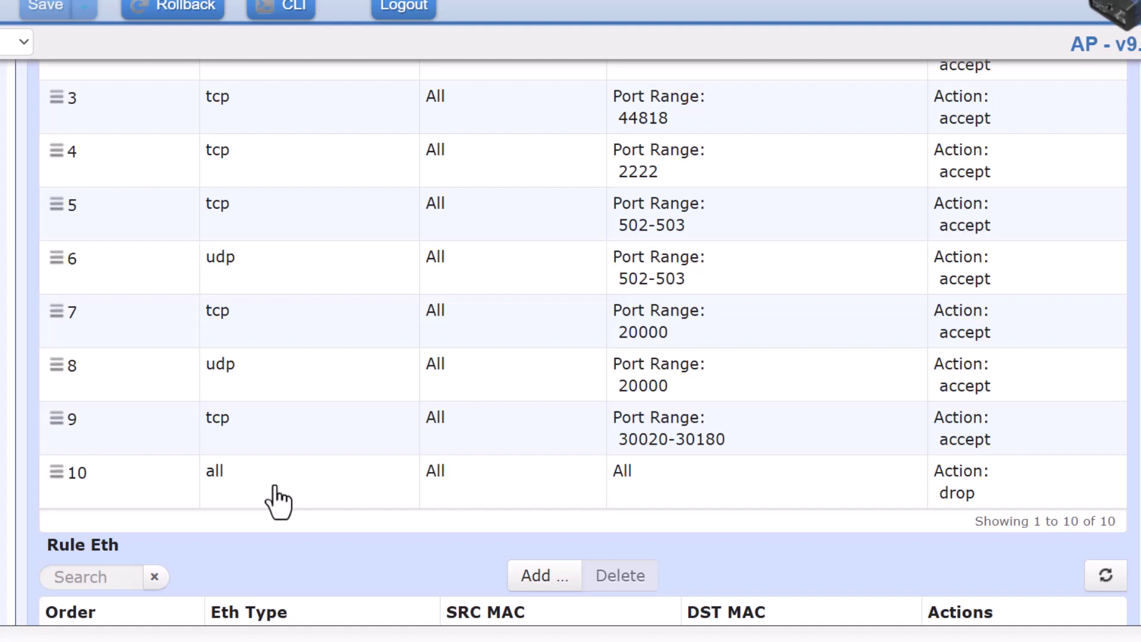
scroll(279, 503, up, 2)
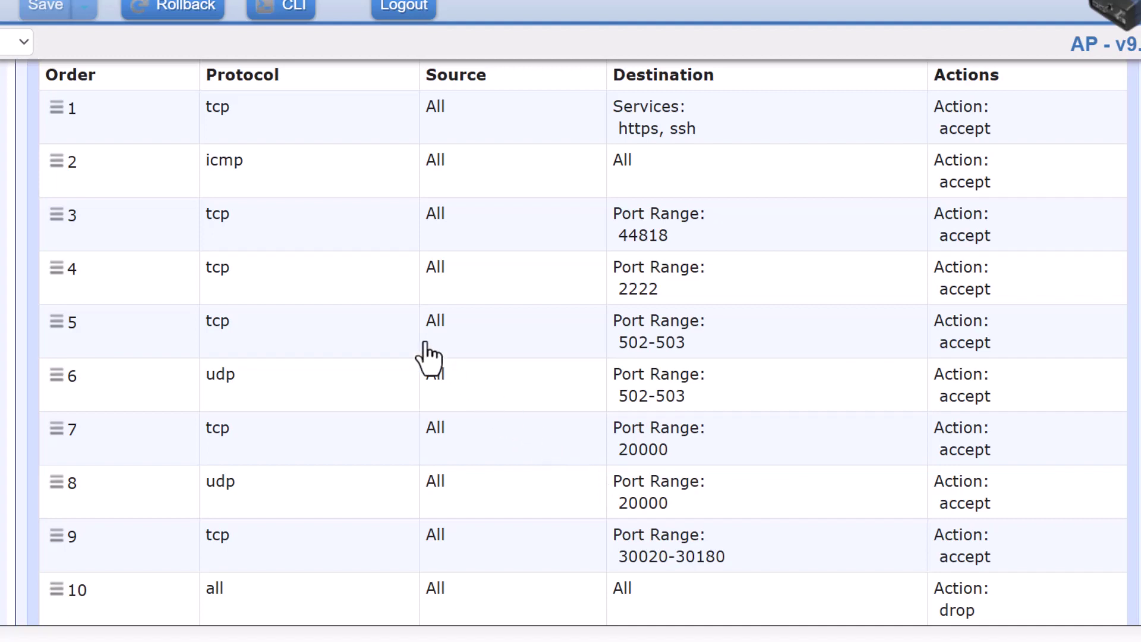
scroll(428, 357, up, 1)
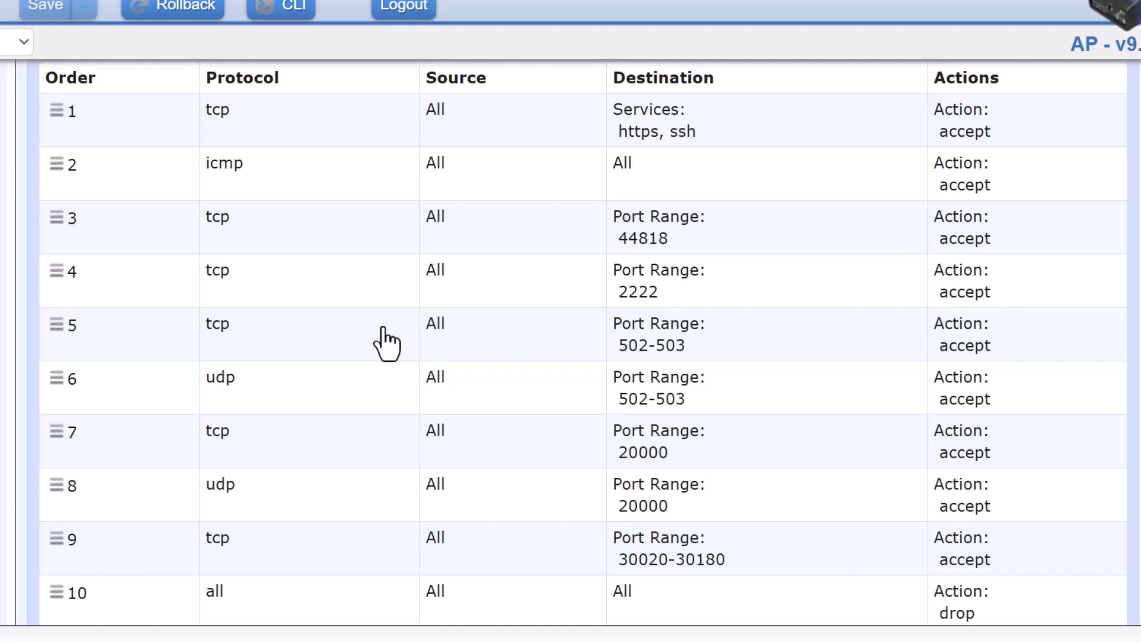
Step through rules 4 to 8, including tcp 2222 and the tcp/udp port 20000 rules
click(247, 295)
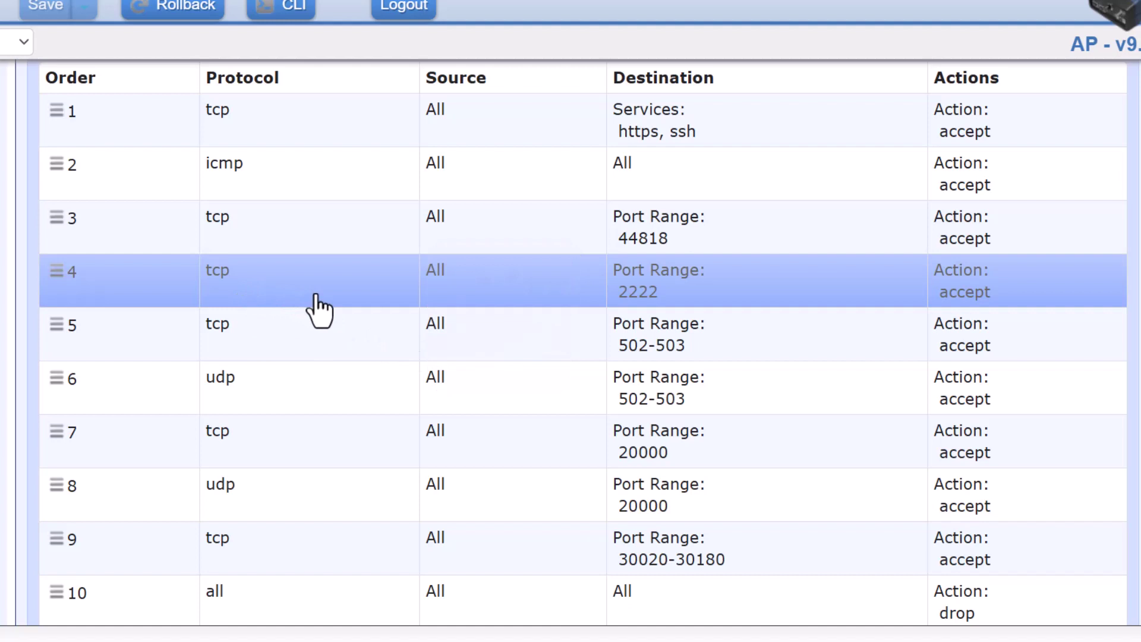
scroll(320, 309, down, 2)
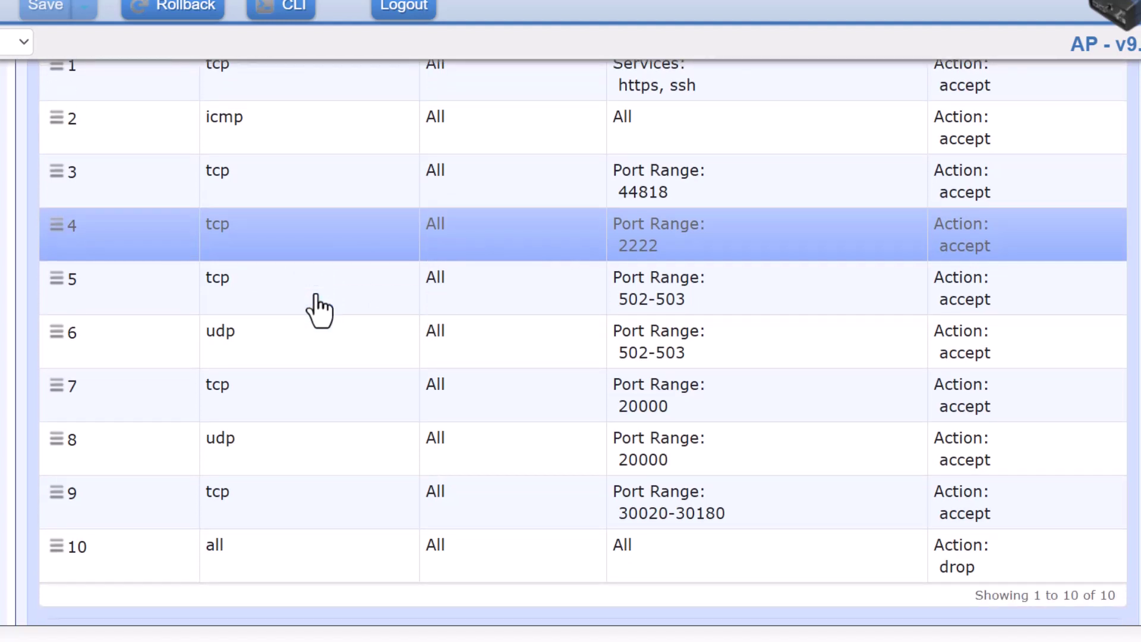
click(249, 308)
click(268, 357)
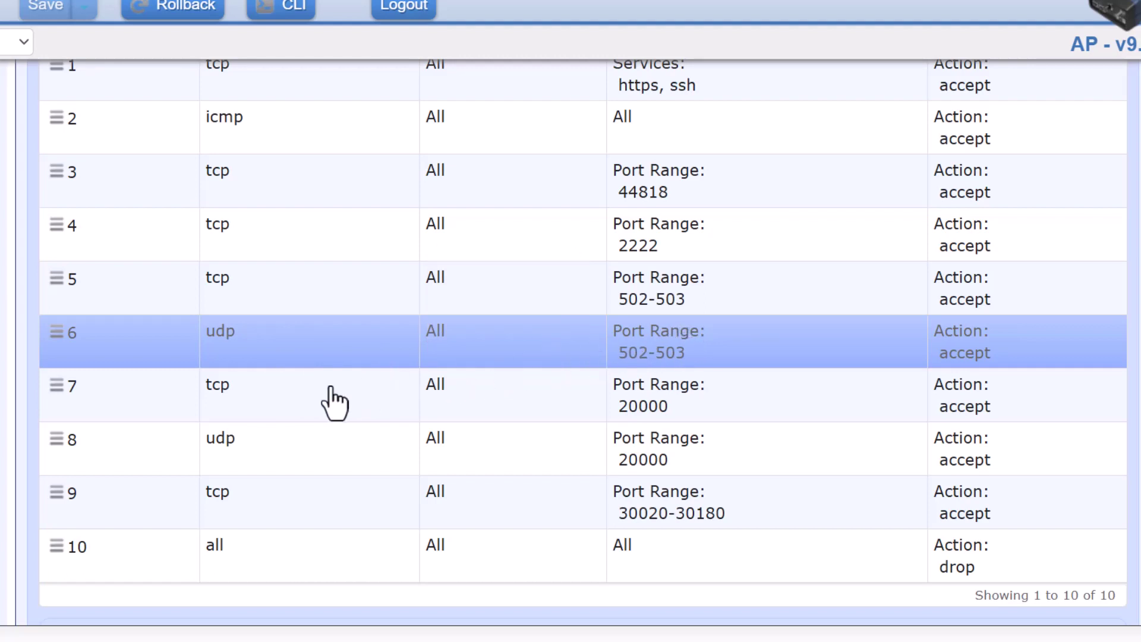
click(278, 412)
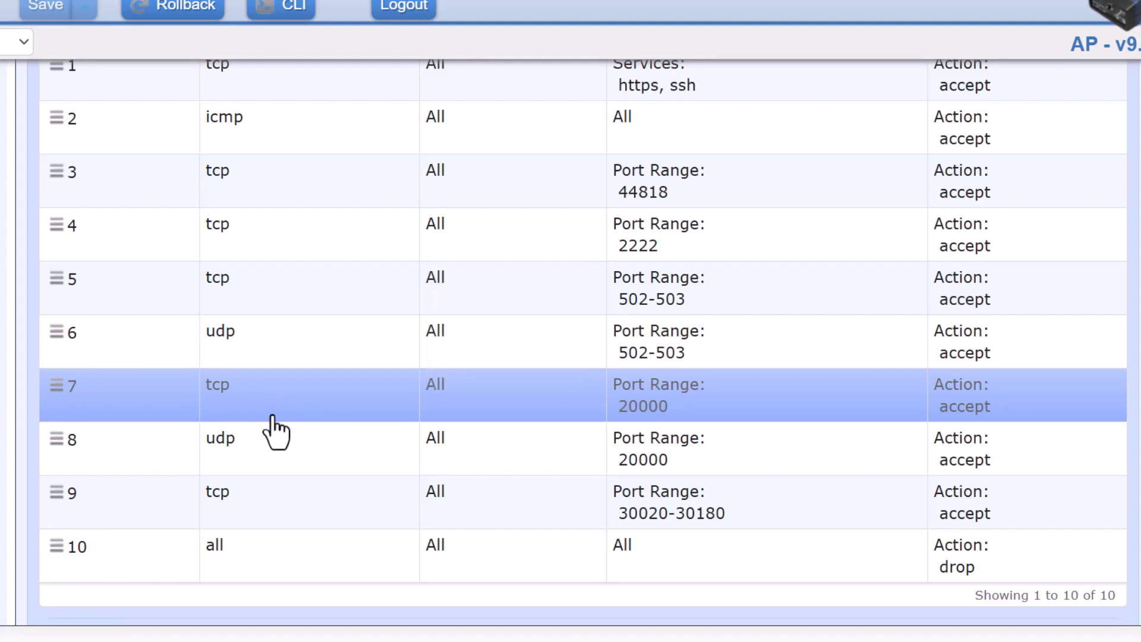
click(271, 460)
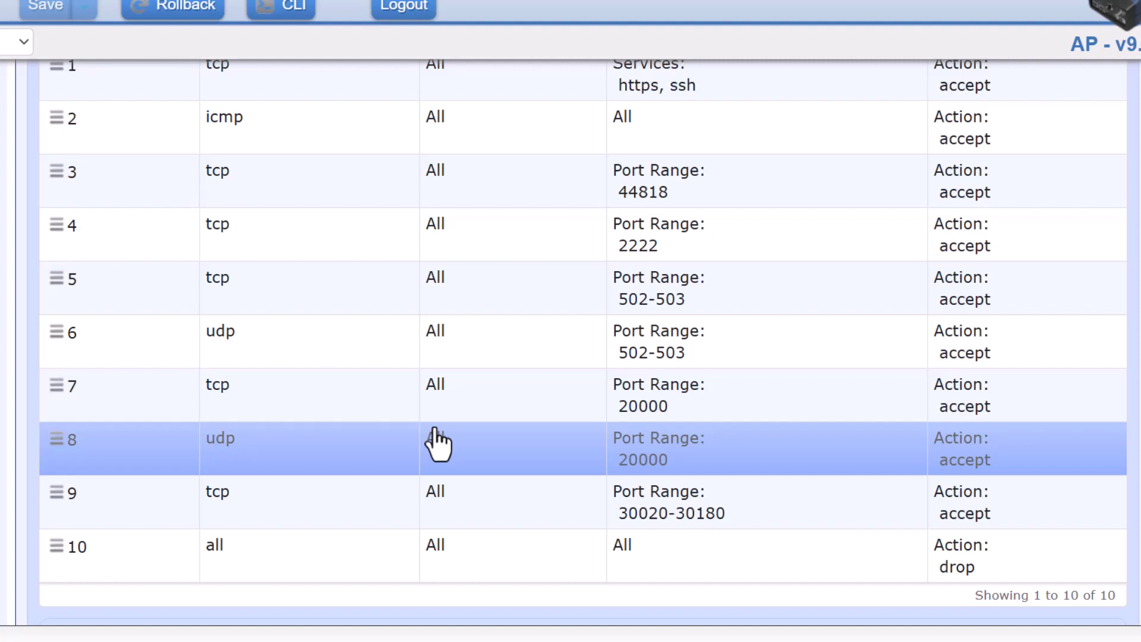
scroll(436, 443, down, 1)
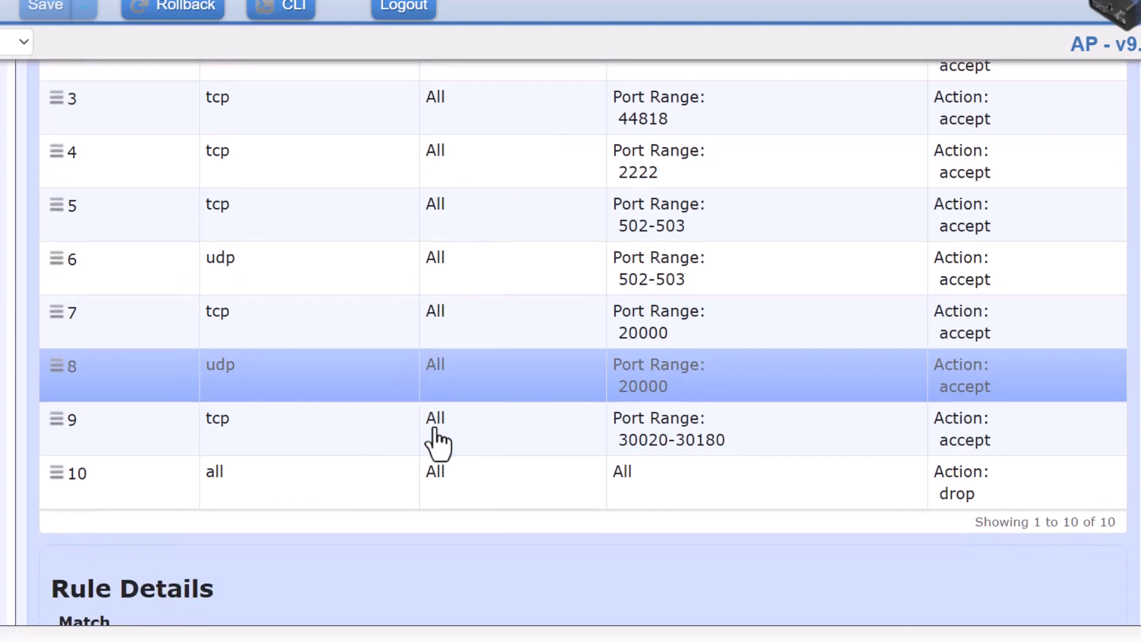
click(313, 435)
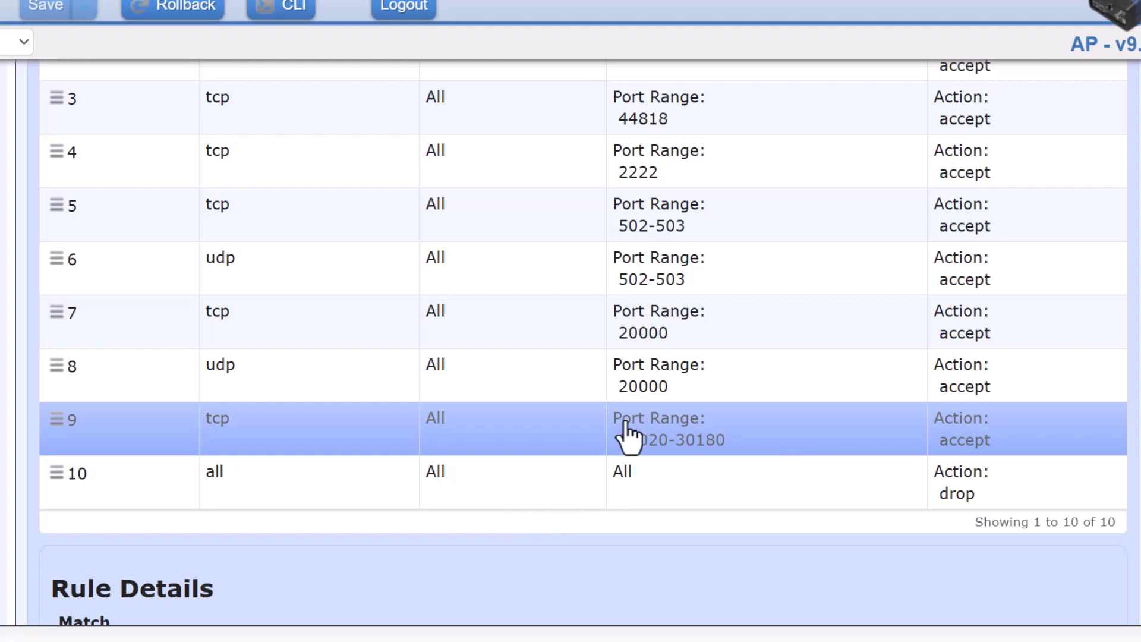
scroll(658, 408, up, 1)
scroll(658, 410, up, 1)
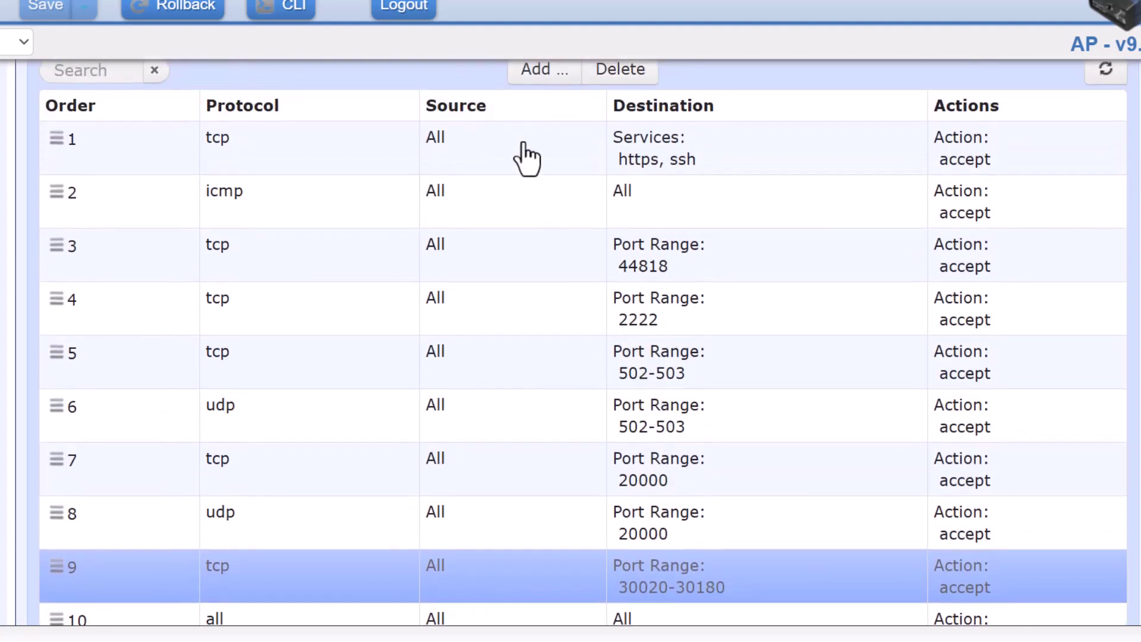
Open rule 1 and view its tcp Dst Port Services, https and SSH
click(409, 163)
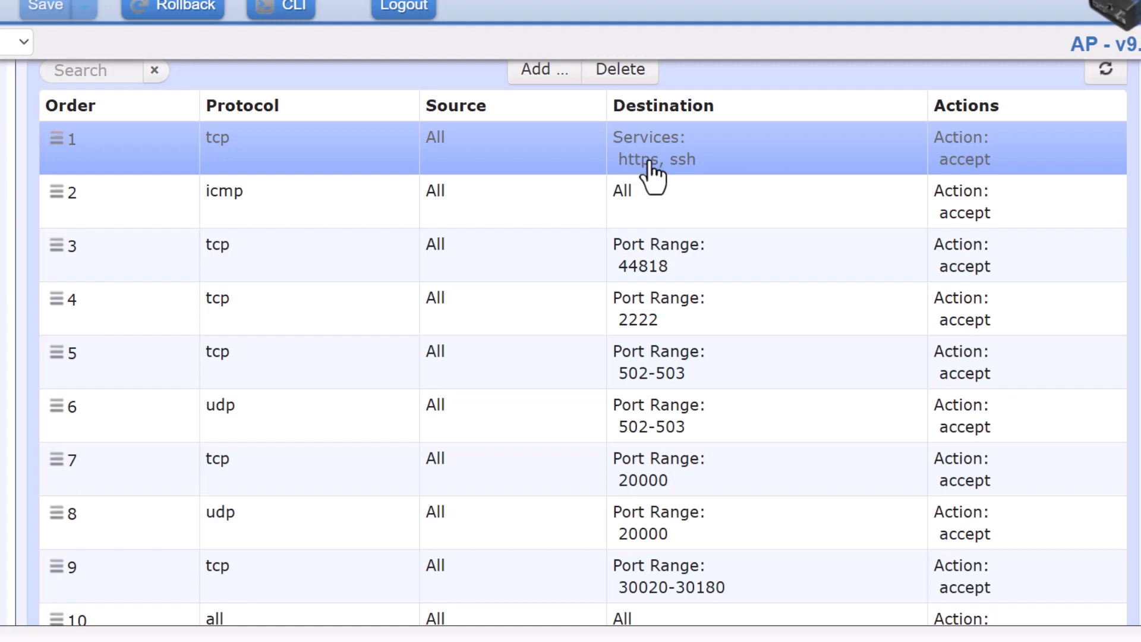
scroll(654, 175, down, 8)
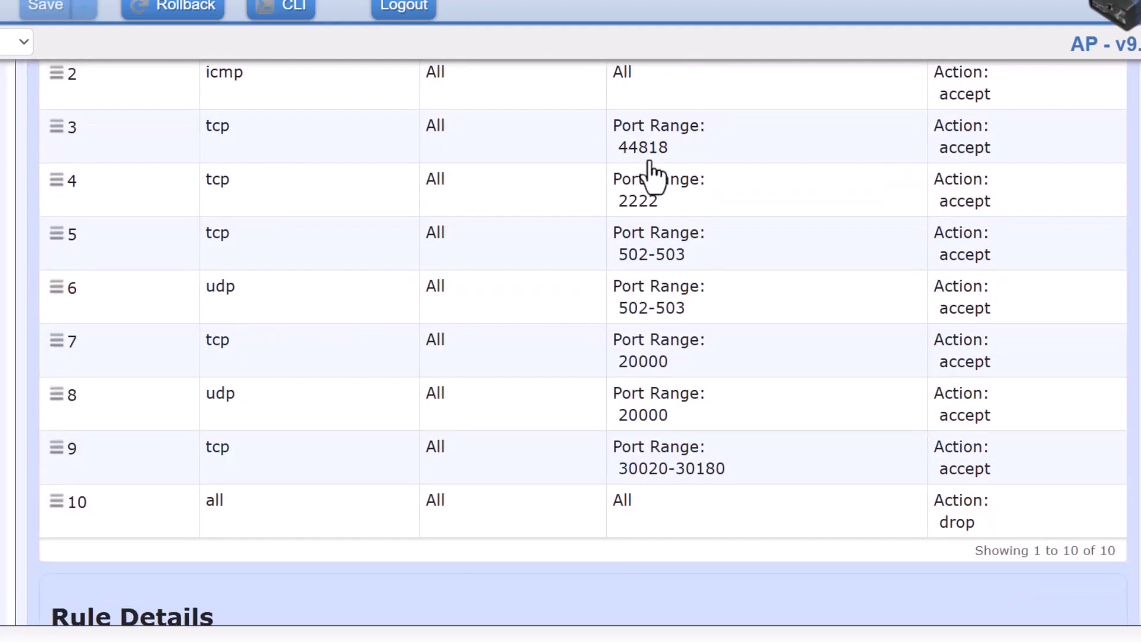
scroll(653, 177, down, 2)
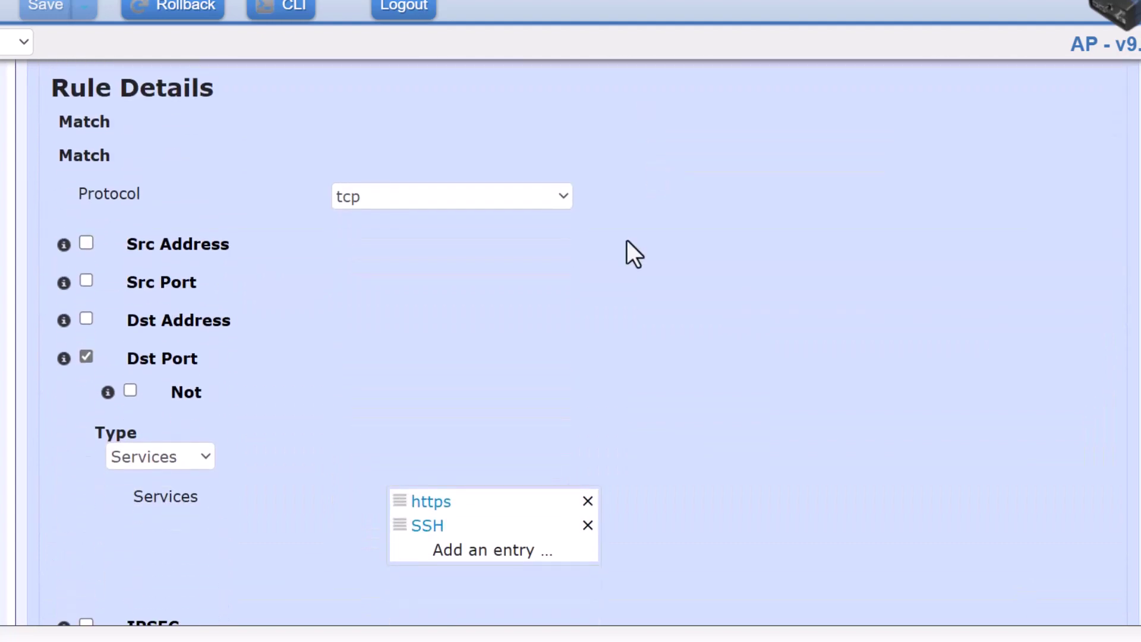
scroll(640, 204, down, 1)
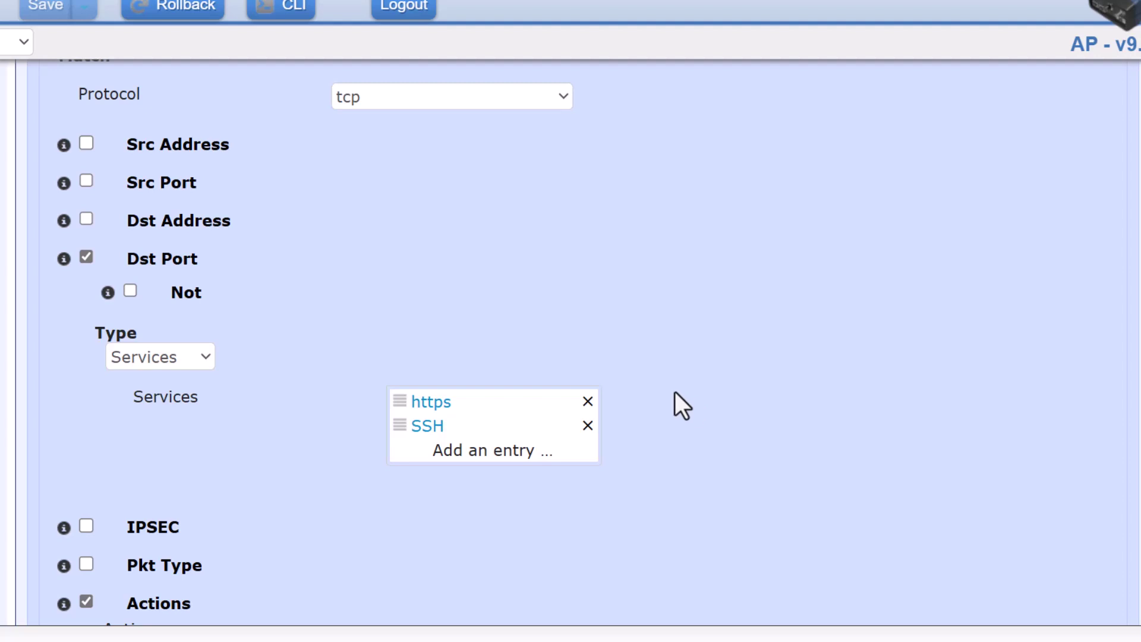
scroll(658, 383, up, 5)
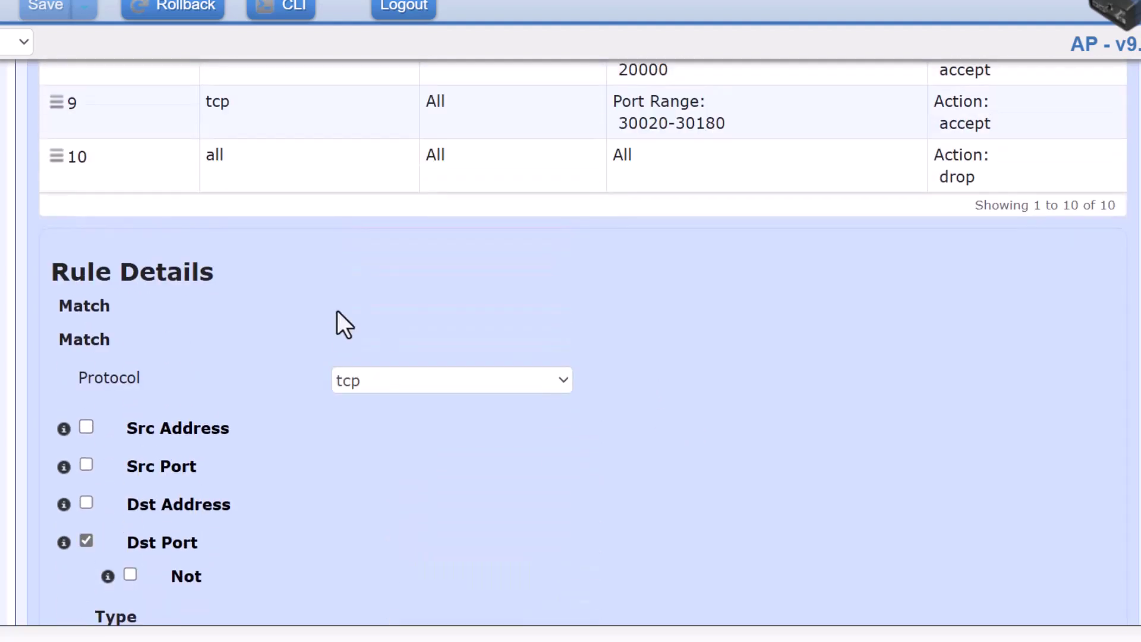
scroll(391, 499, down, 4)
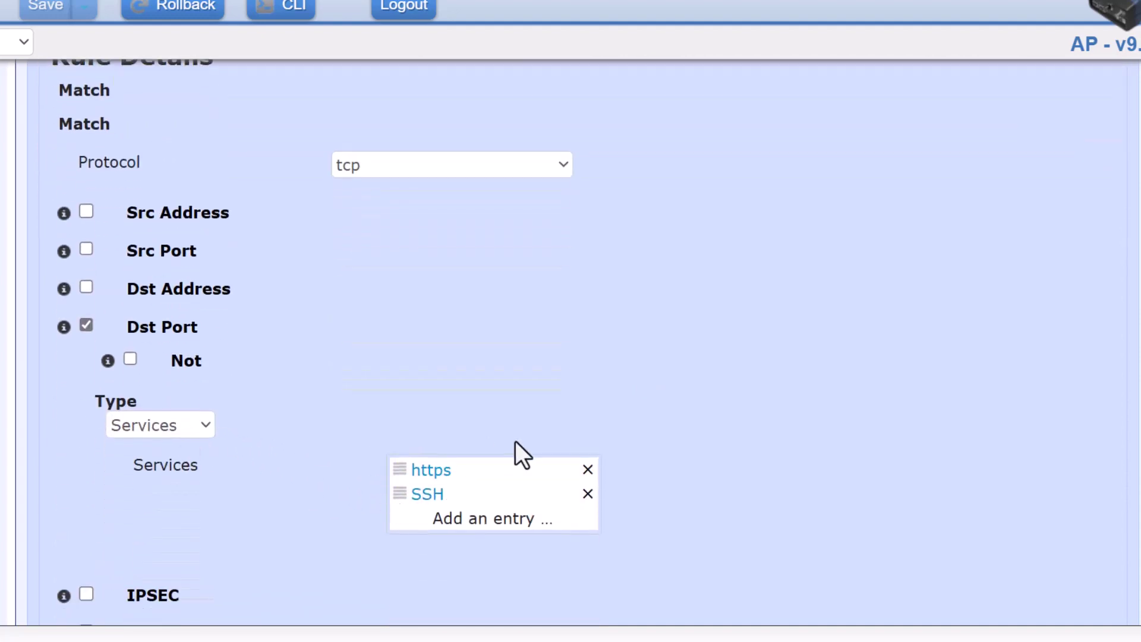
scroll(516, 449, down, 2)
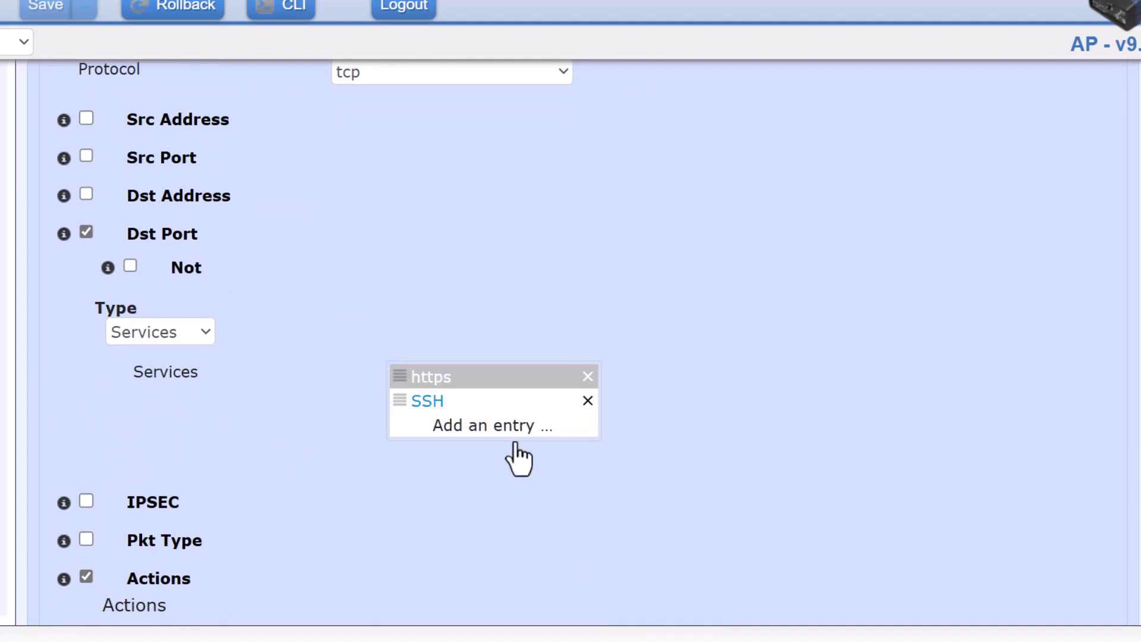
Add a service entry to rule 1 and browse services bgp through traceroute without choosing one
click(462, 436)
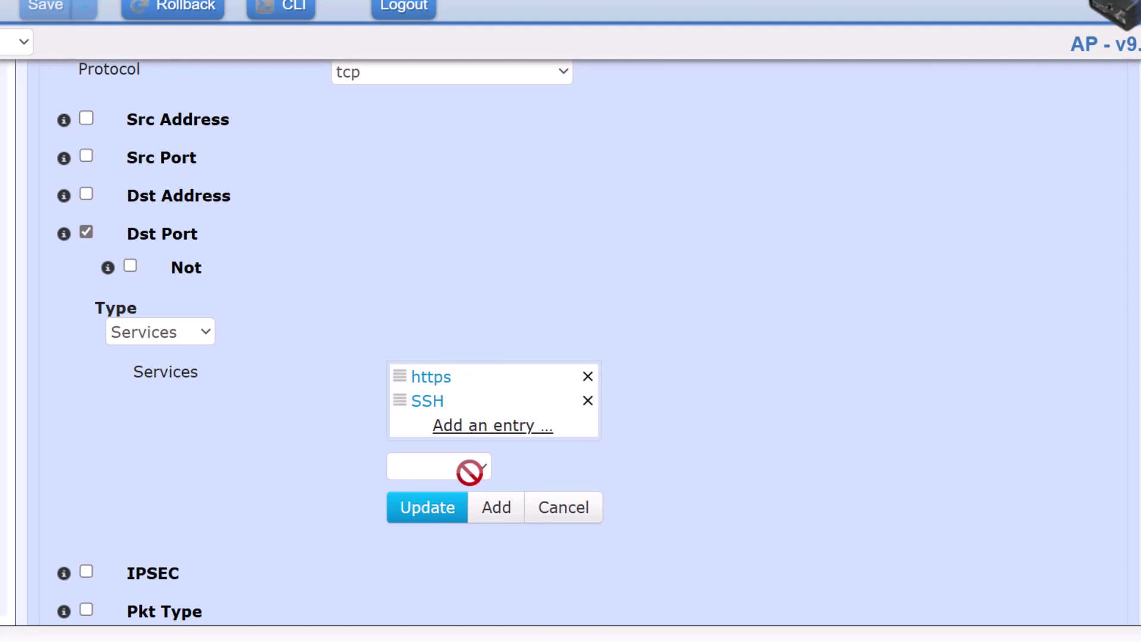
click(469, 469)
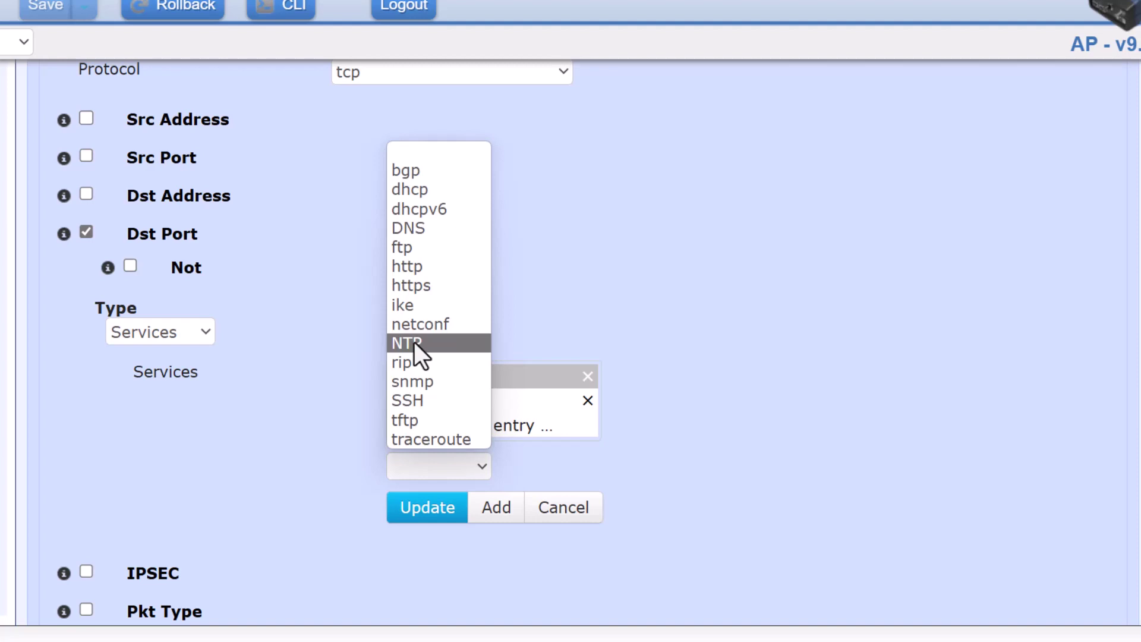
key(Down)
key(Down)
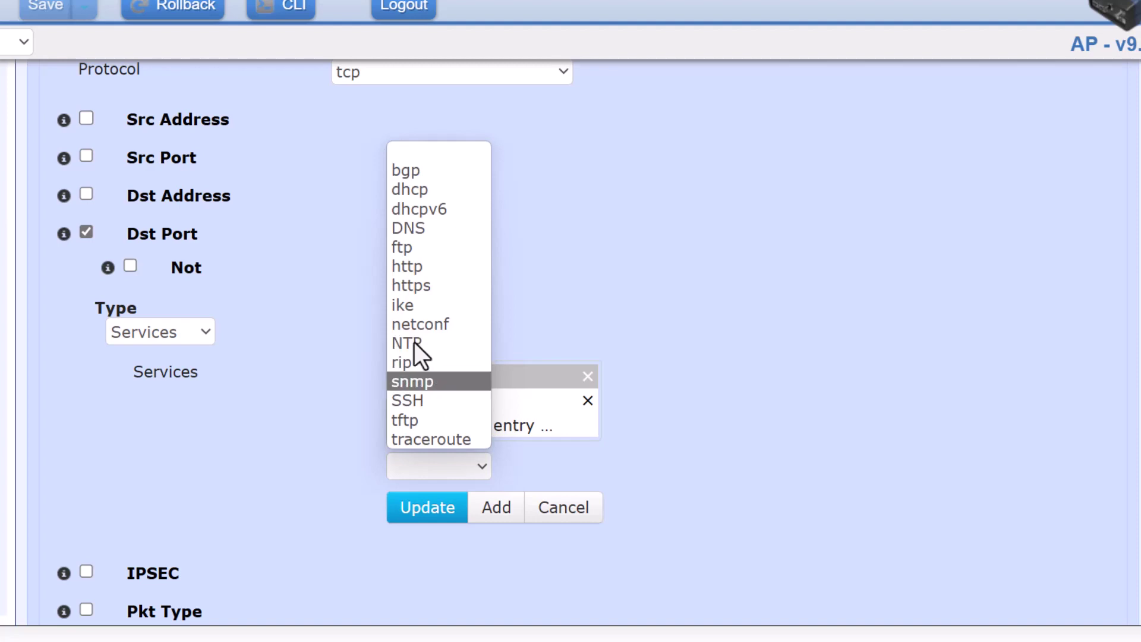
key(Down)
key(Down)
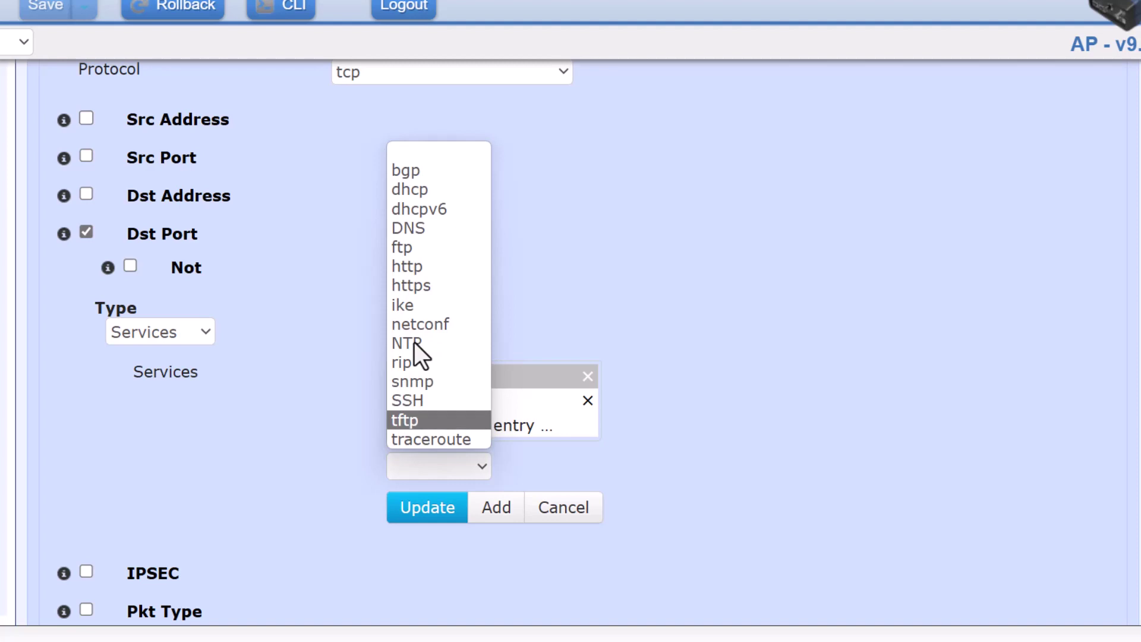
key(Up)
key(Down)
click(672, 337)
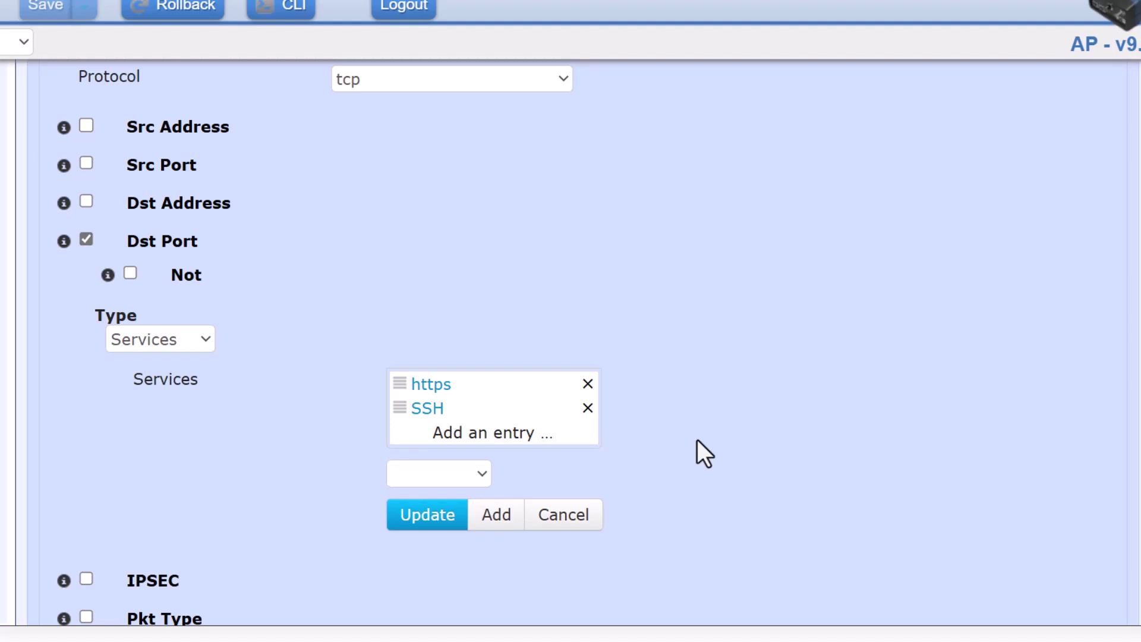
Finish rule 1 unchanged with https and ssh, back at the top of the ten-rule table
scroll(737, 481, down, 3)
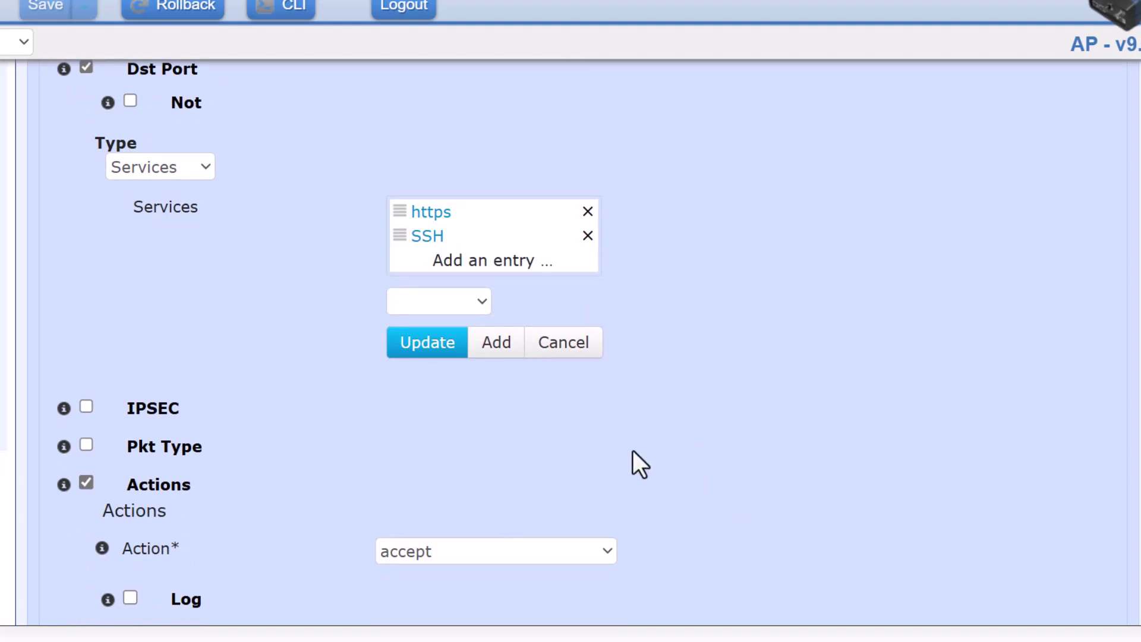
scroll(192, 322, down, 2)
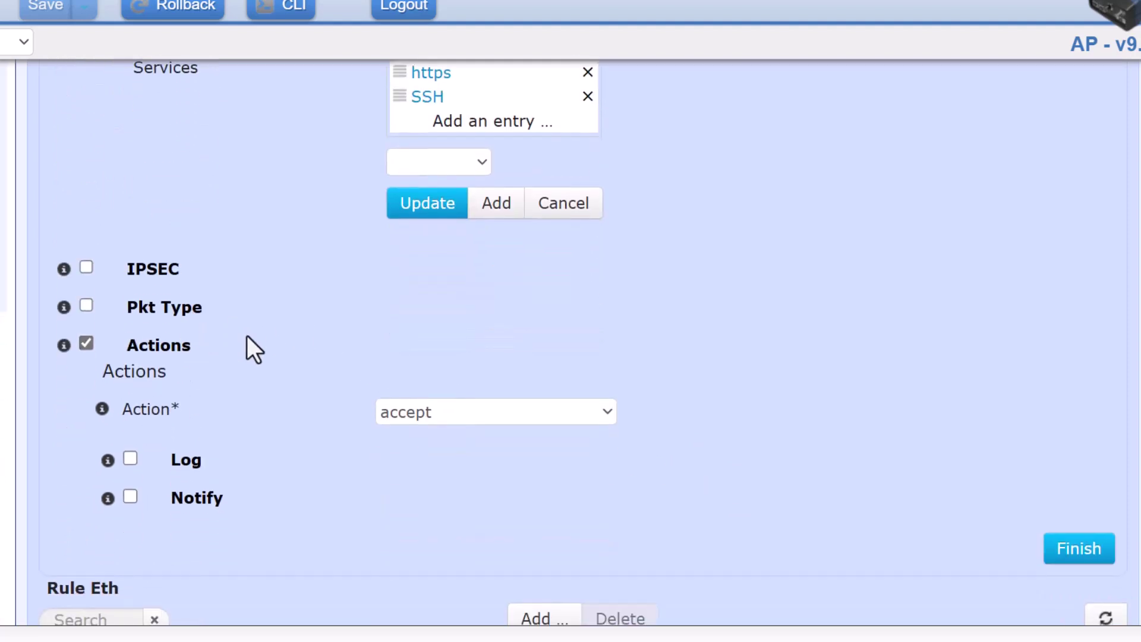
click(1080, 550)
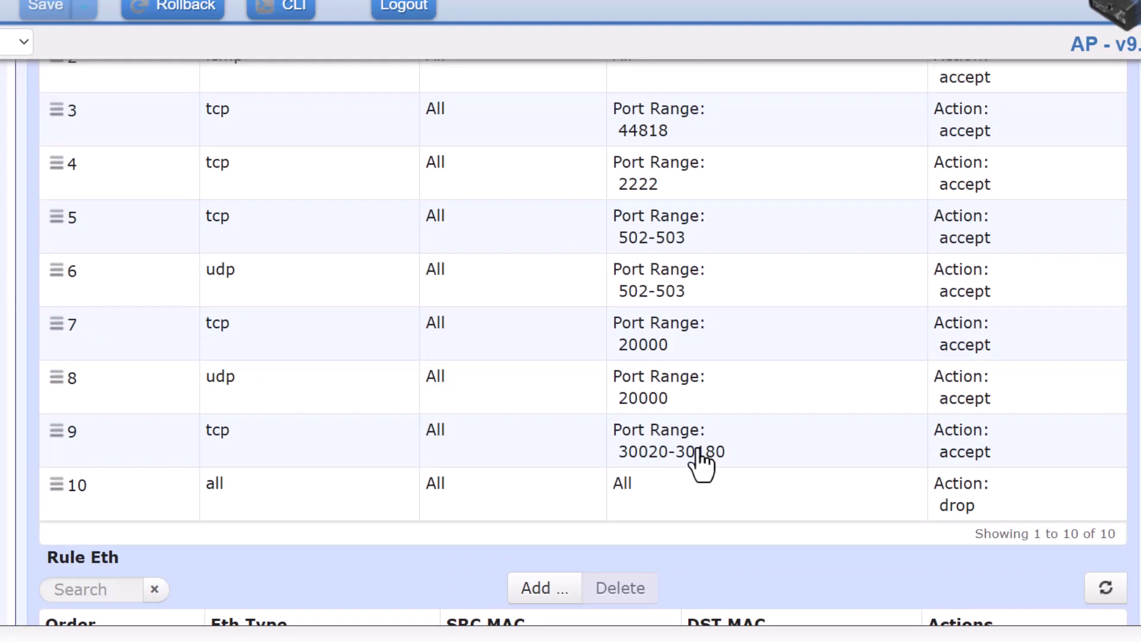
scroll(480, 357, up, 2)
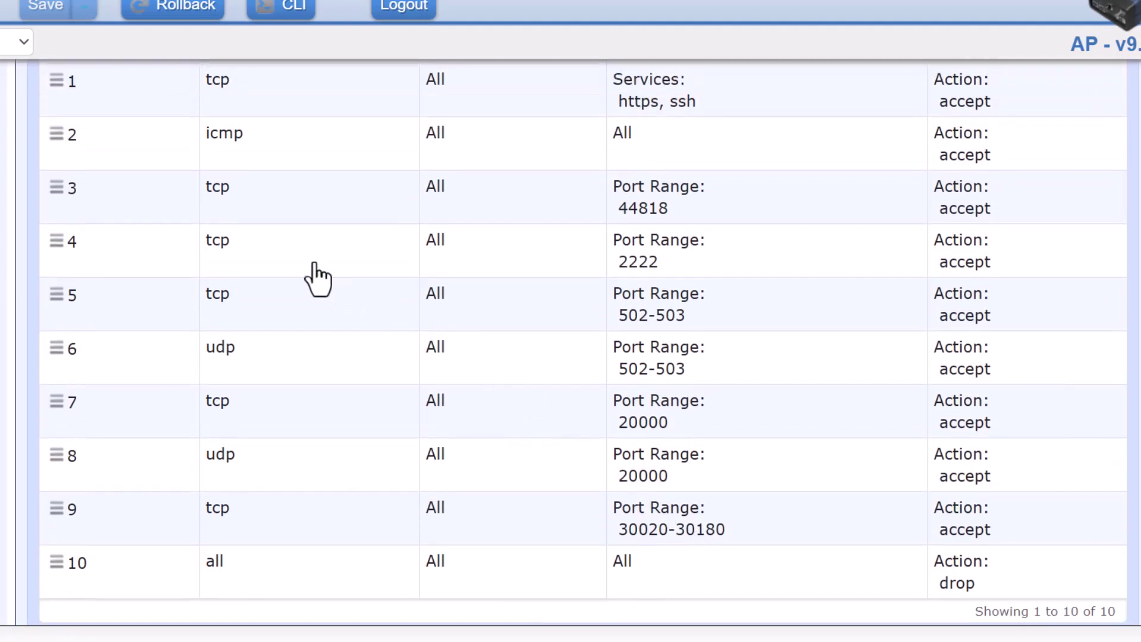
scroll(339, 309, up, 1)
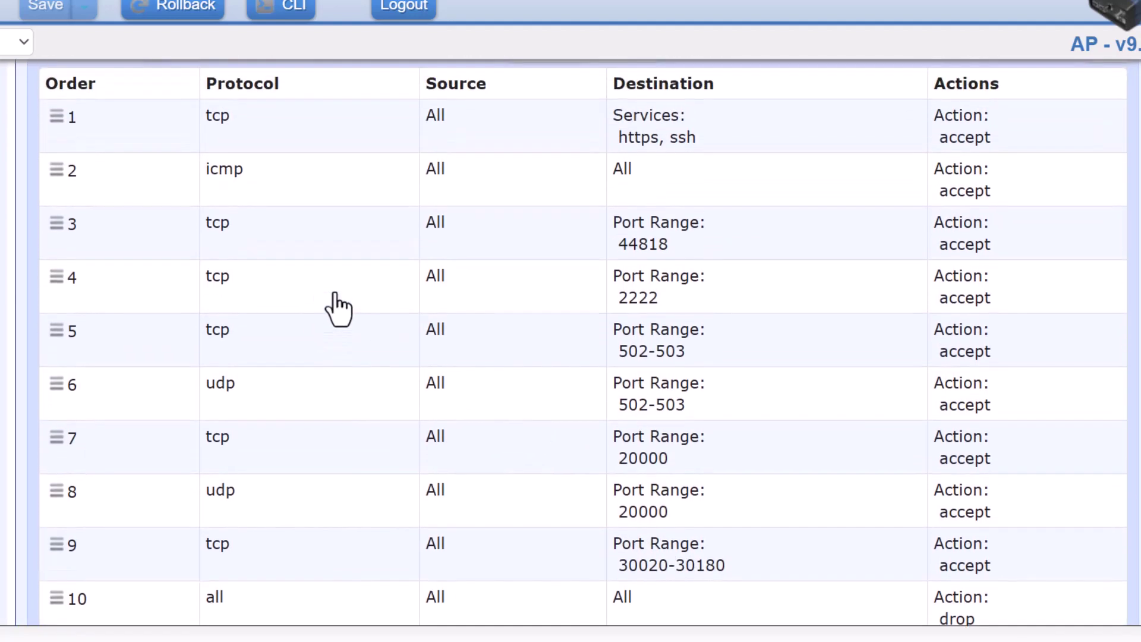
Open rule 4 and keep its destination port as Port Range 2222
click(580, 300)
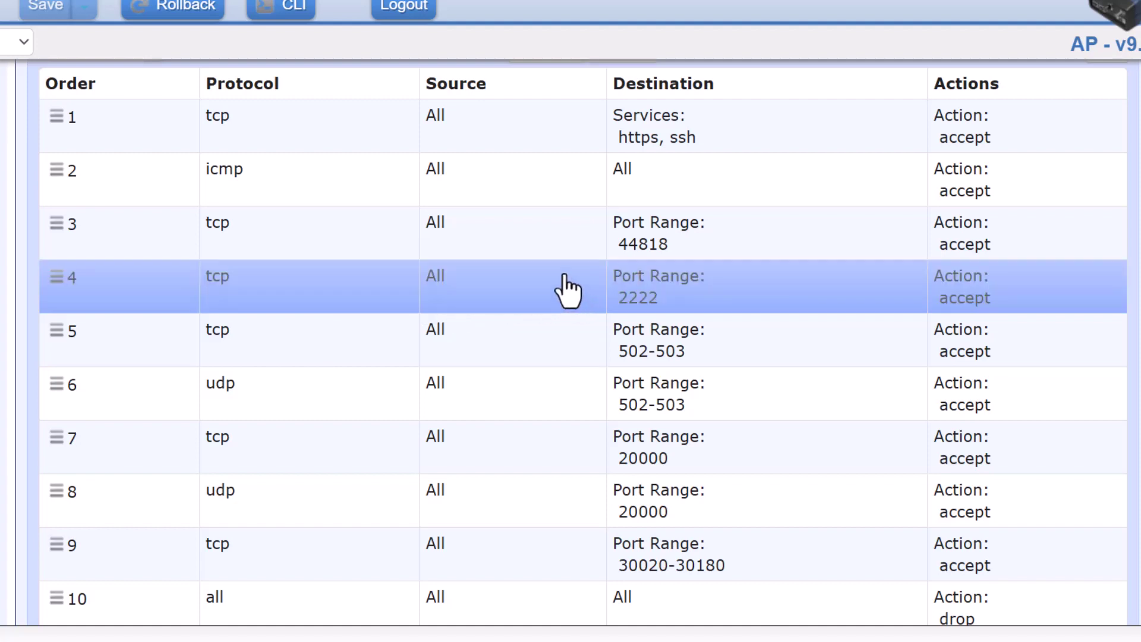
scroll(568, 292, down, 6)
scroll(568, 291, down, 5)
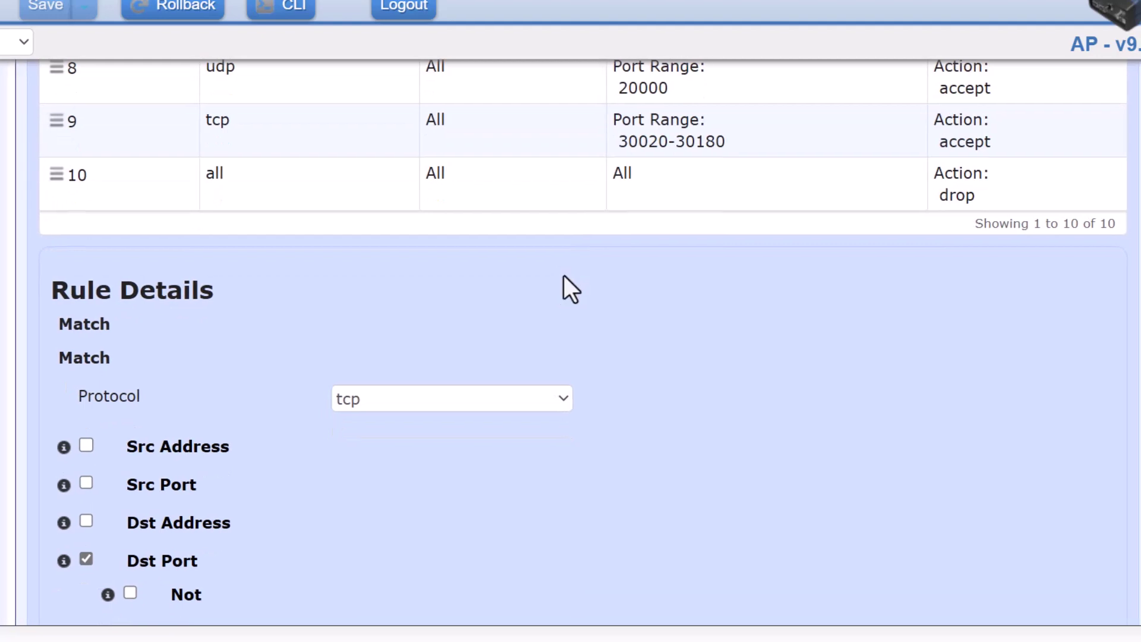
scroll(497, 464, down, 3)
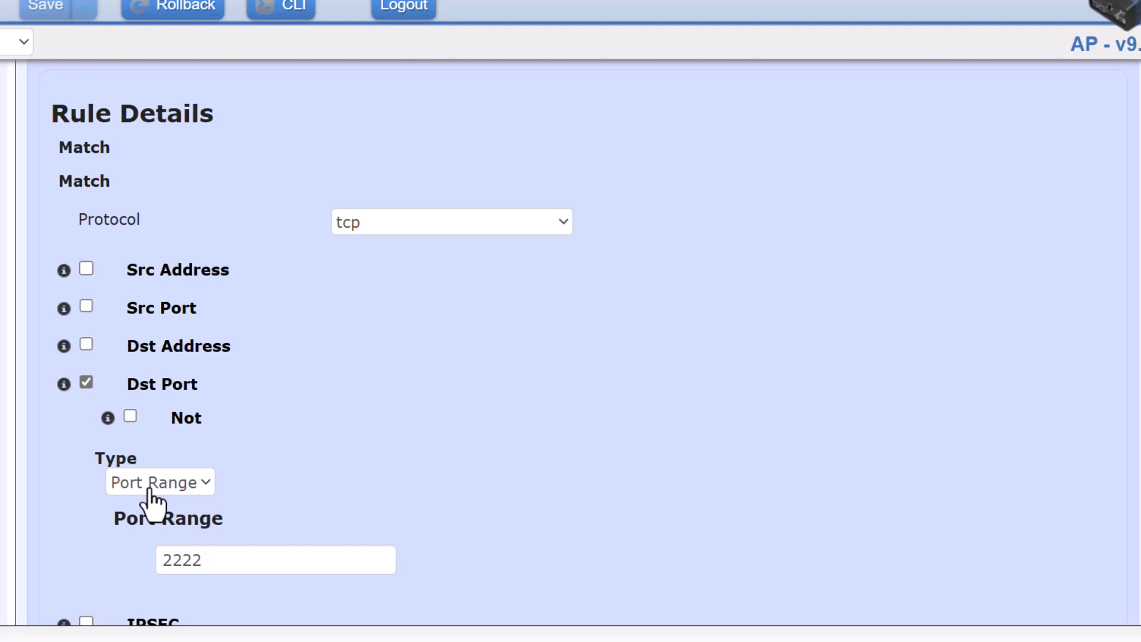
click(181, 484)
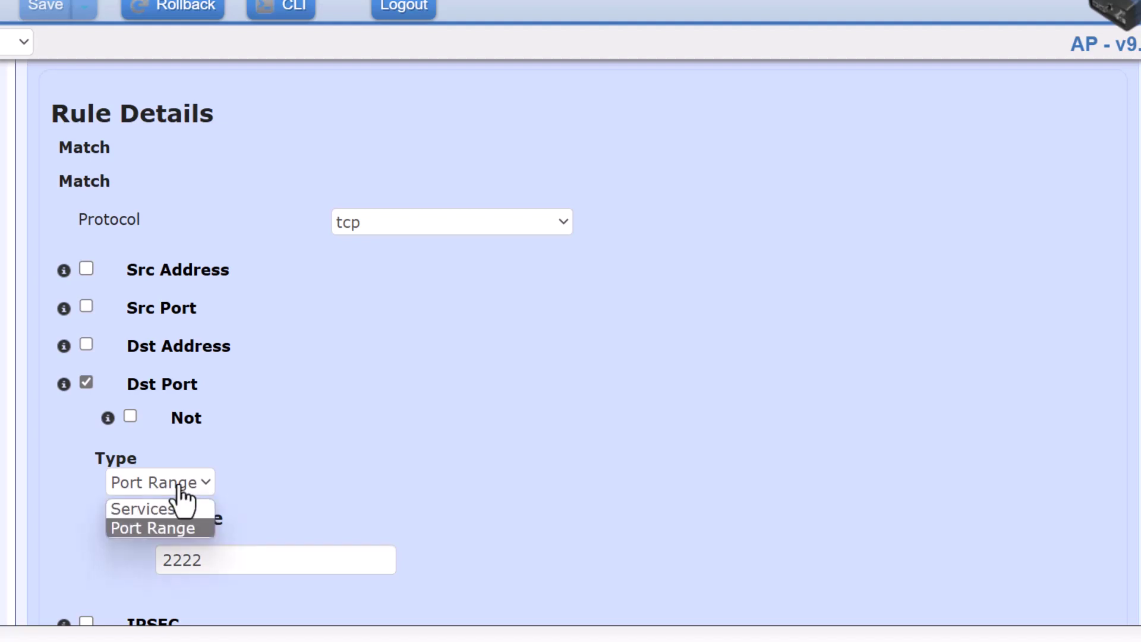
click(279, 542)
click(224, 560)
scroll(224, 560, down, 1)
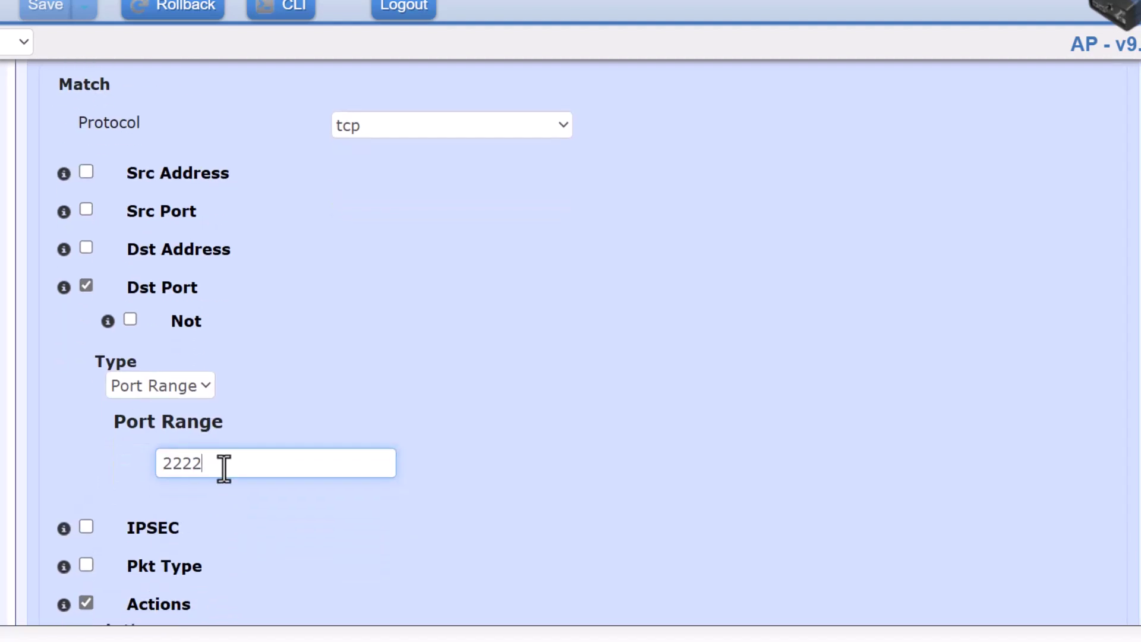
drag(224, 462, 57, 454)
click(358, 432)
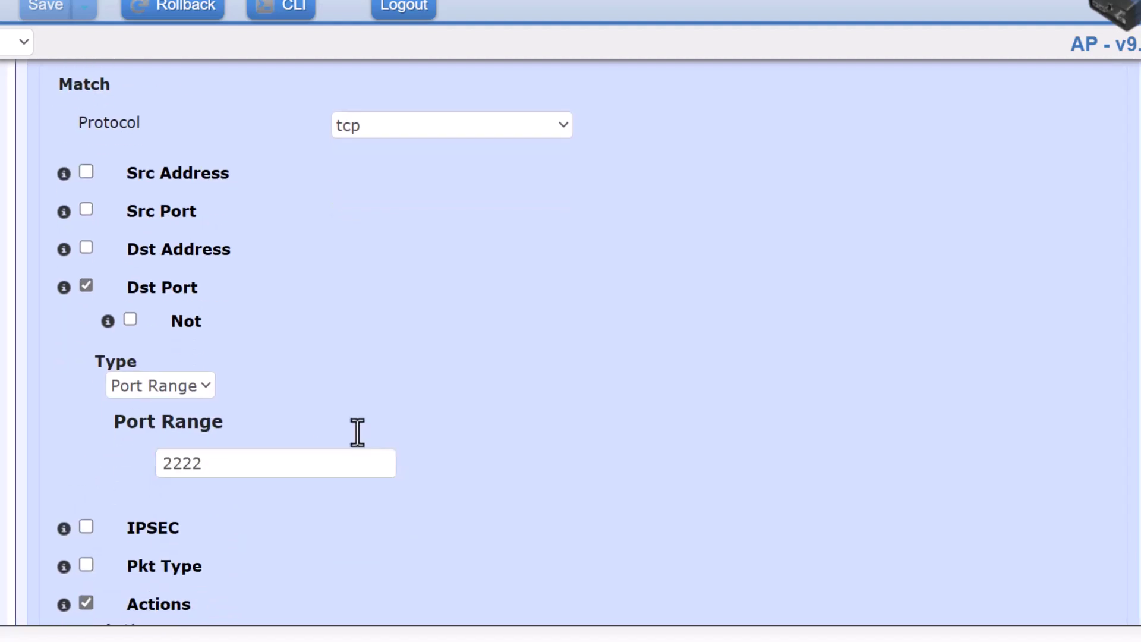
scroll(357, 432, down, 3)
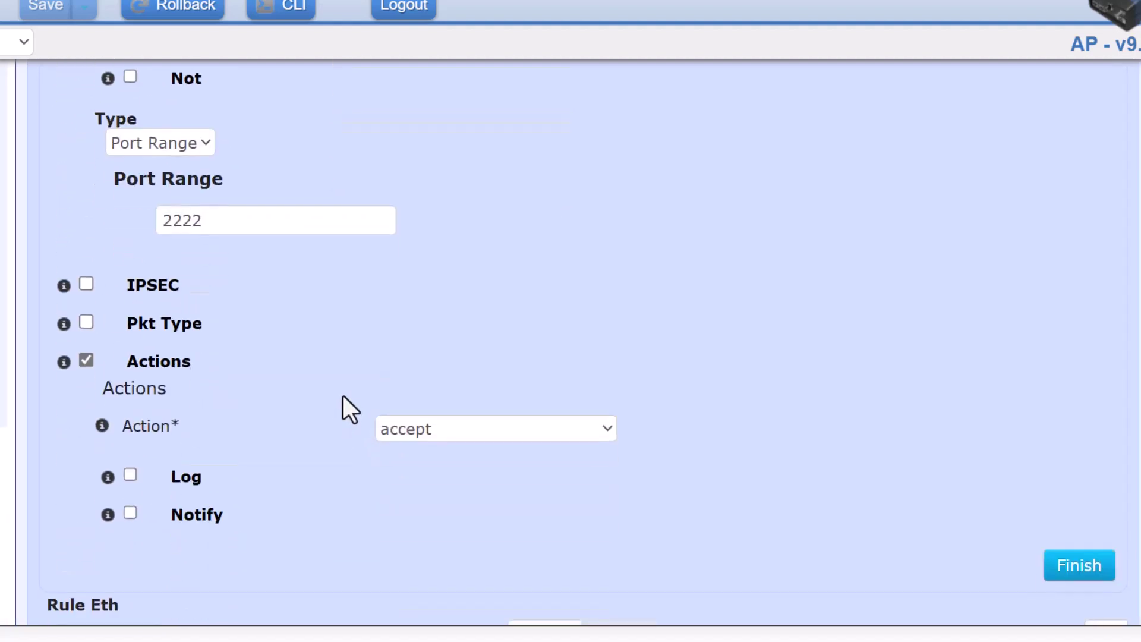
scroll(344, 396, up, 6)
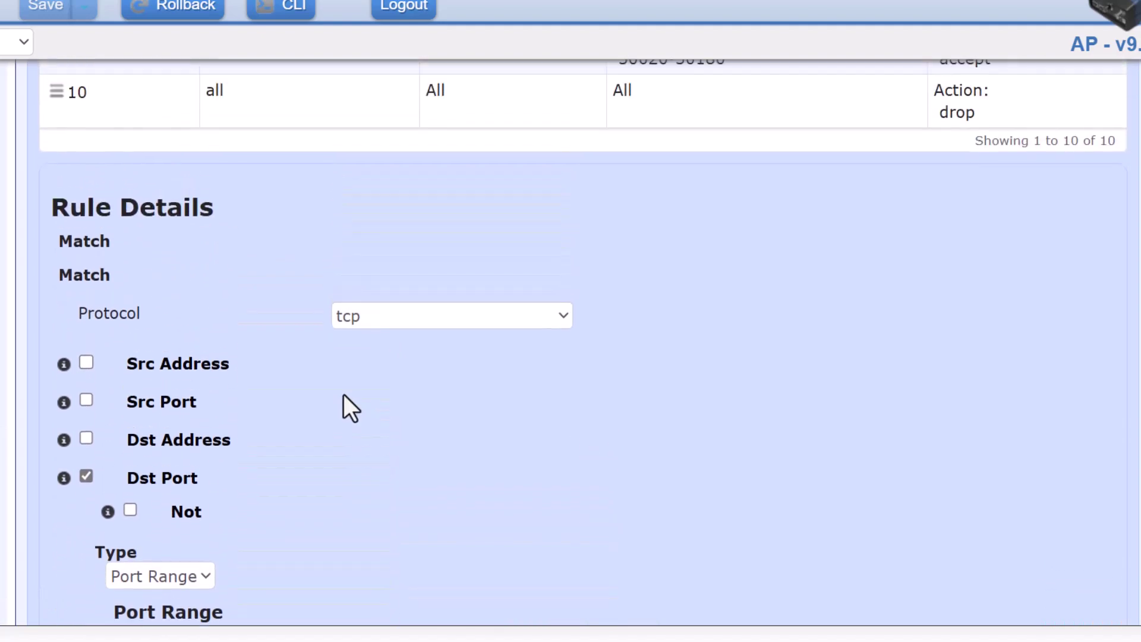
Switch rule 4's protocol from tcp to udp and finish the edit
click(377, 318)
key(Down)
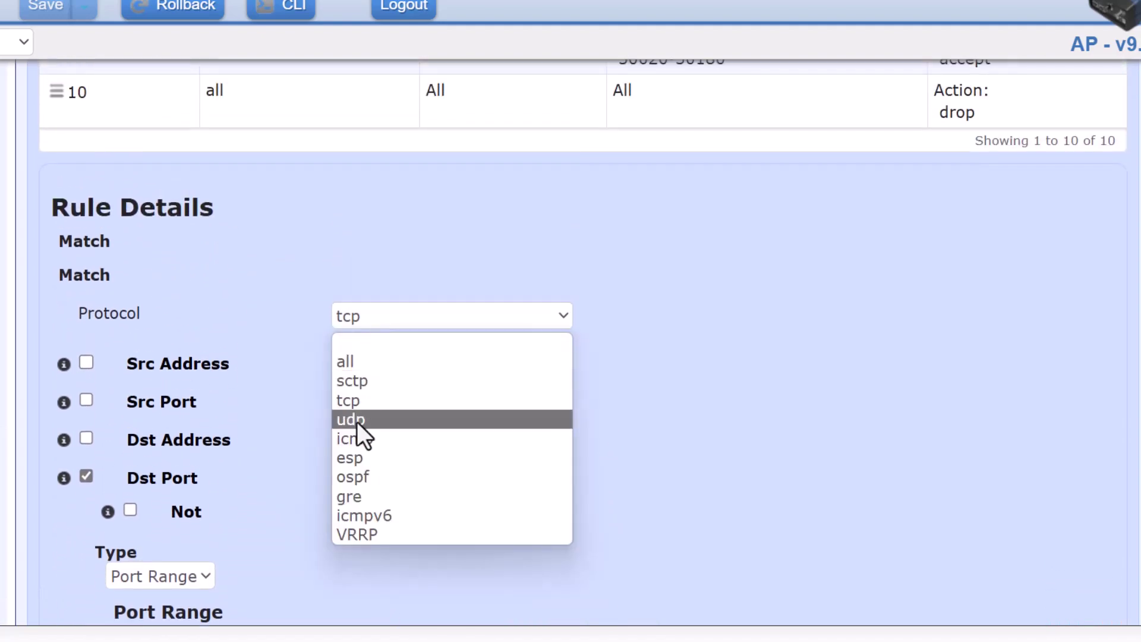
click(357, 420)
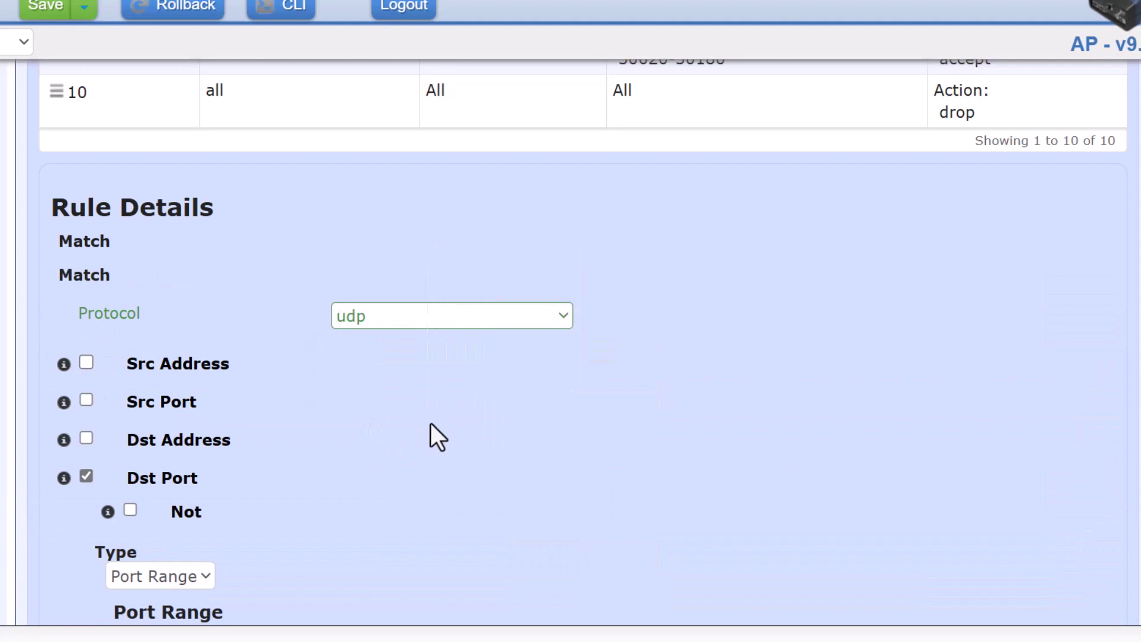
scroll(512, 425, down, 5)
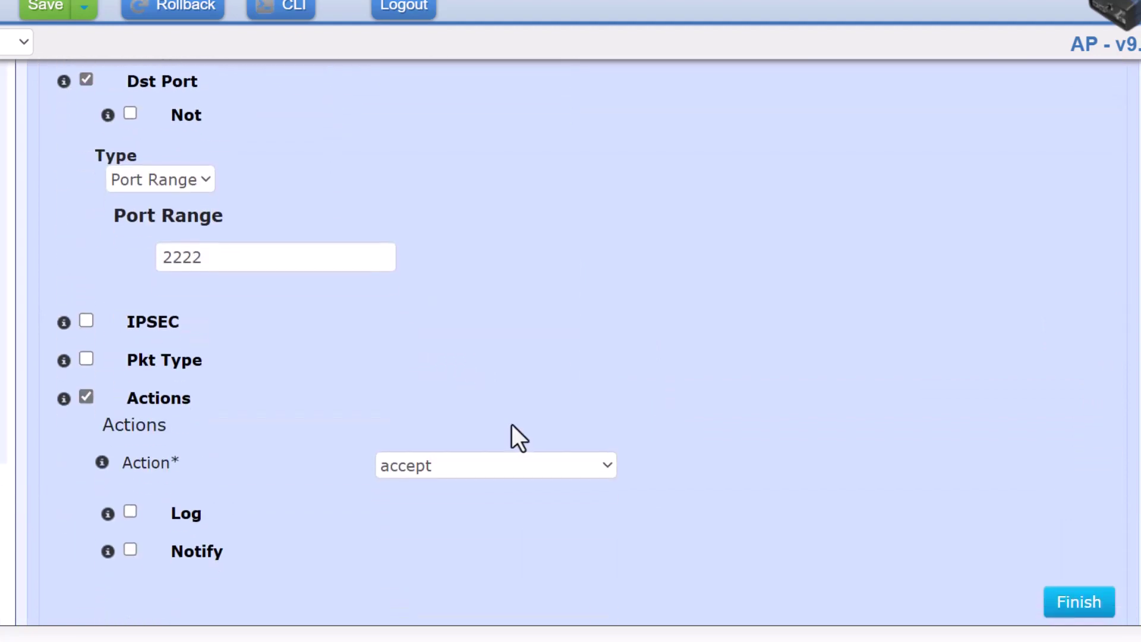
click(1070, 602)
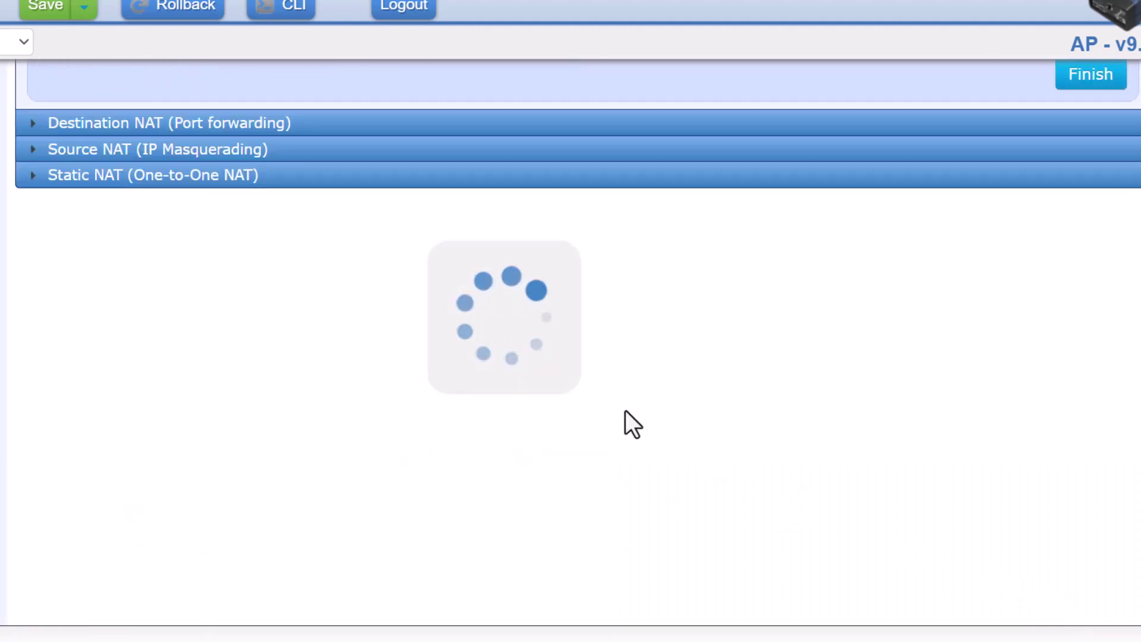
Open rule 6 (udp, port range 502-503) from the LN_IN_UNTRUSTED rule table
scroll(626, 411, up, 6)
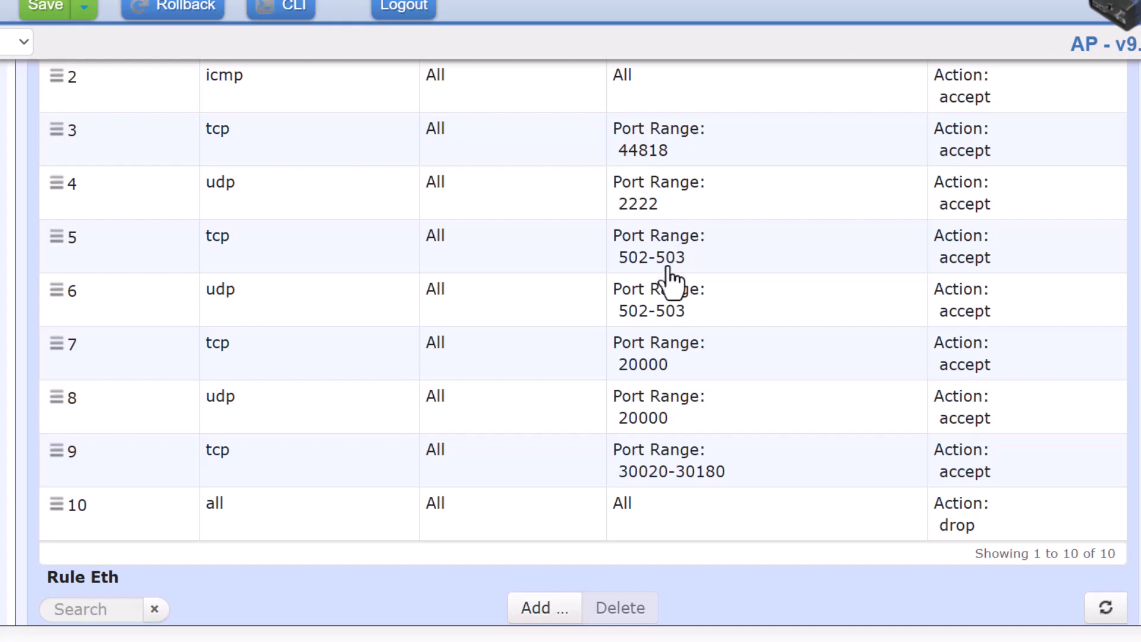
click(658, 322)
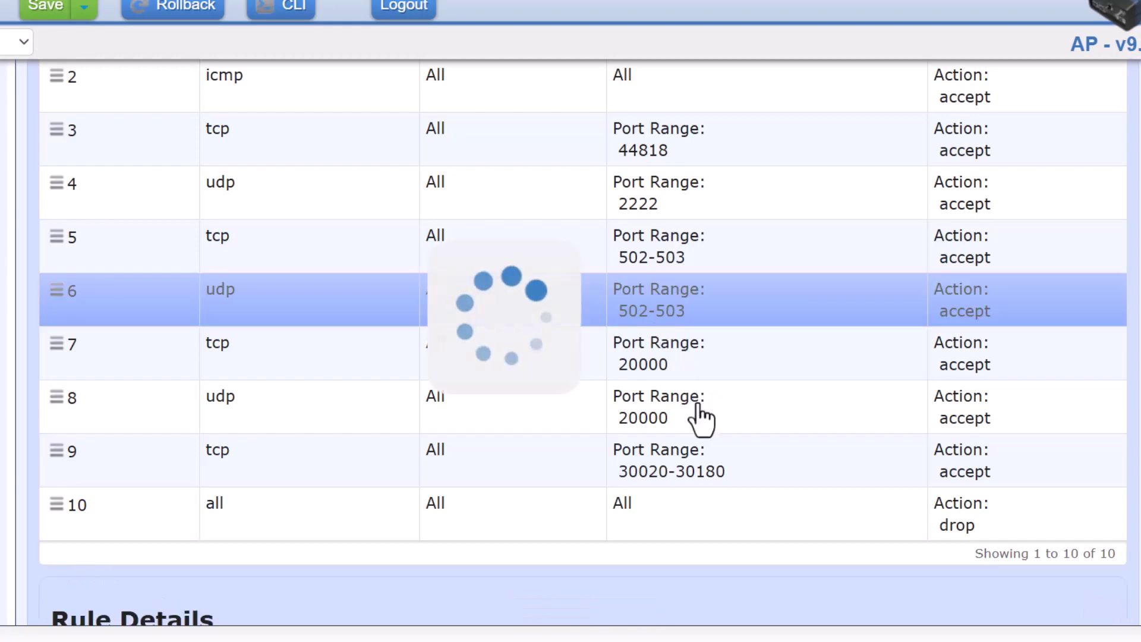
Check the available protocols for rule 6 and keep the protocol set to udp
scroll(700, 419, down, 7)
scroll(701, 420, down, 2)
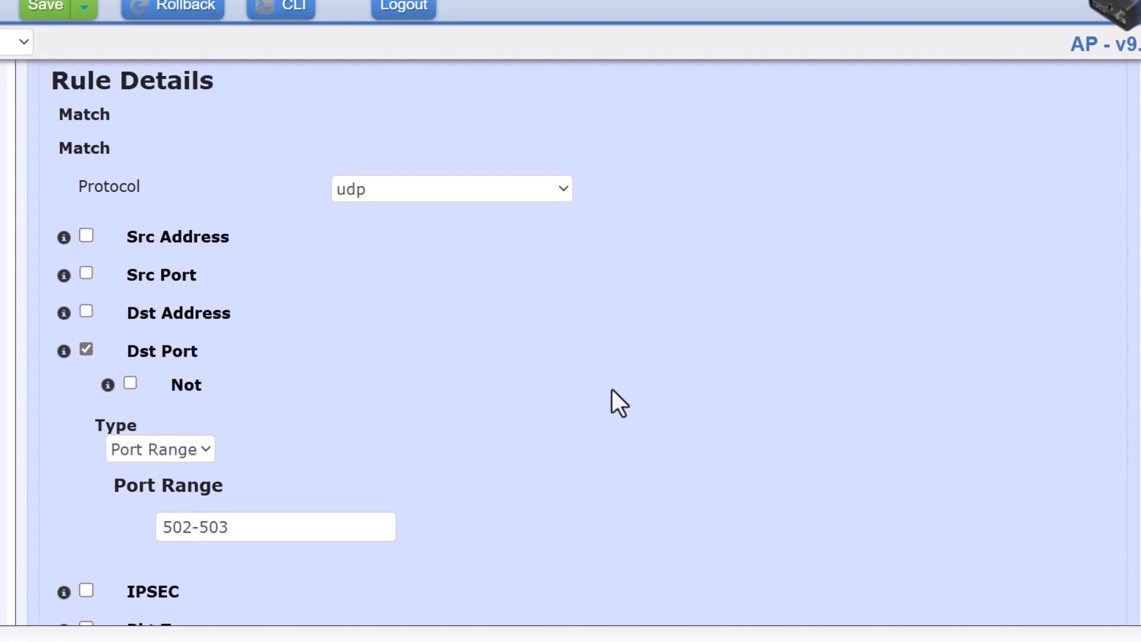
scroll(573, 383, up, 4)
scroll(572, 384, down, 3)
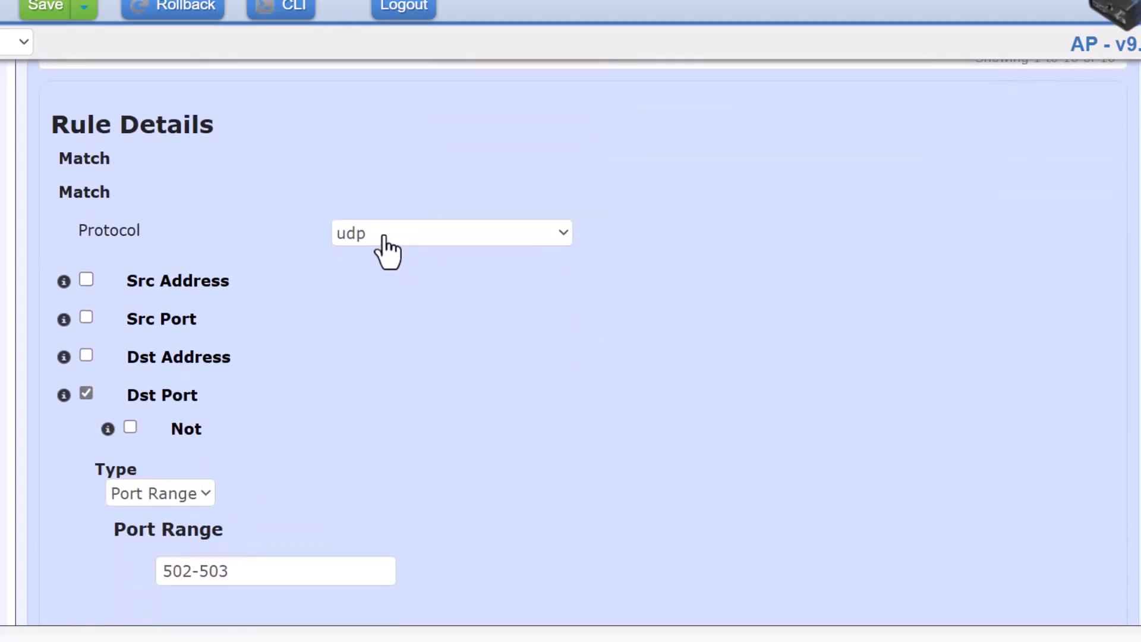
click(384, 236)
key(Up)
key(Up)
key(Up)
key(Up)
key(Down)
key(Down)
key(Down)
key(Down)
key(Down)
key(Down)
key(Down)
key(Down)
key(Down)
key(Down)
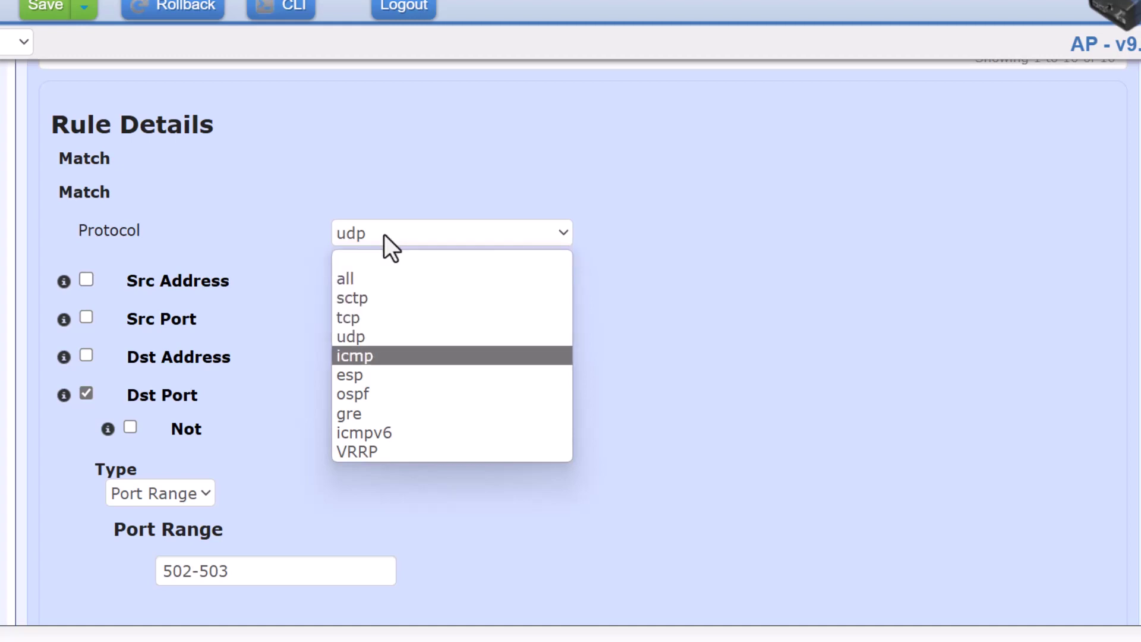
key(Up)
key(Down)
key(Down)
key(Down)
key(Up)
key(Up)
key(Up)
key(Up)
key(Up)
key(Up)
key(Up)
key(Down)
key(Down)
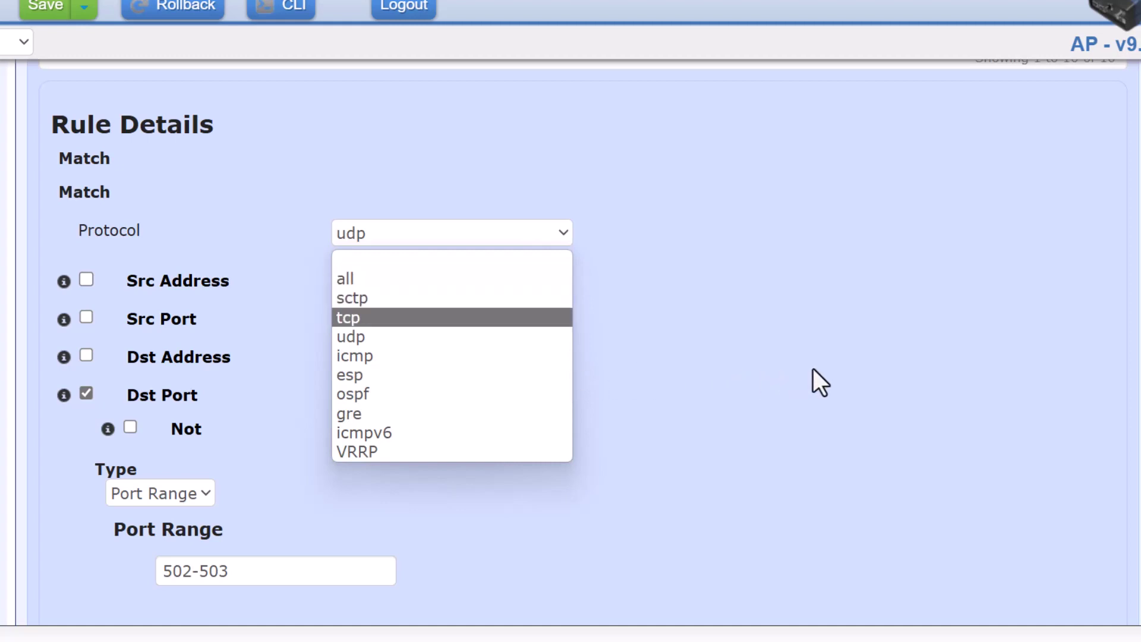
key(Escape)
Append ,602-605 to rule 6's destination port range so it reads 502-503,602-605
scroll(471, 357, down, 3)
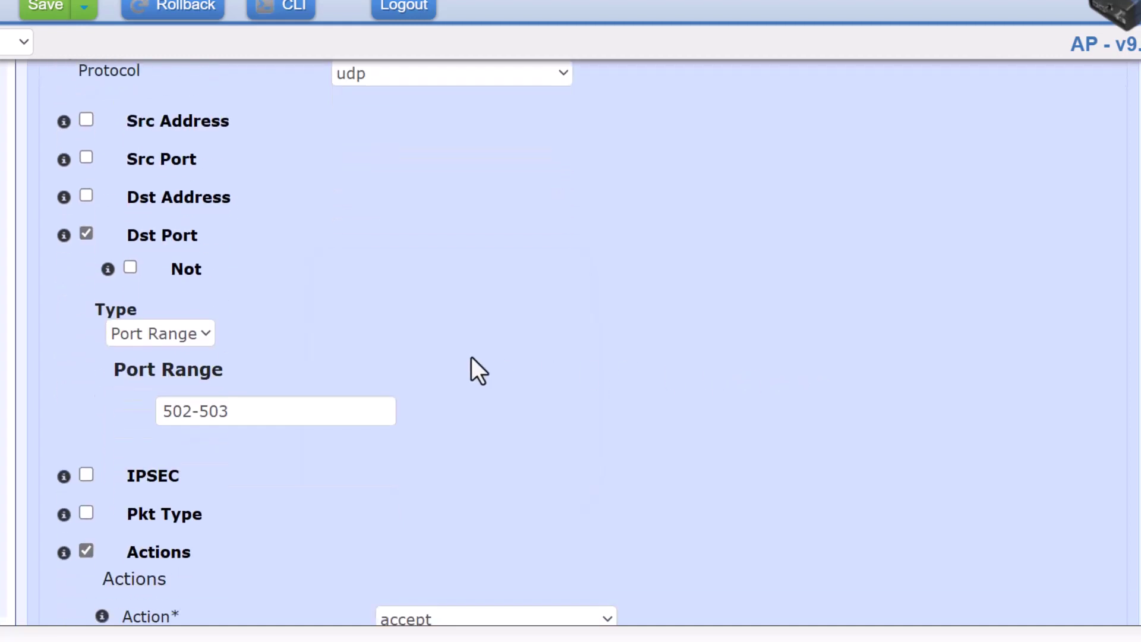
click(198, 412)
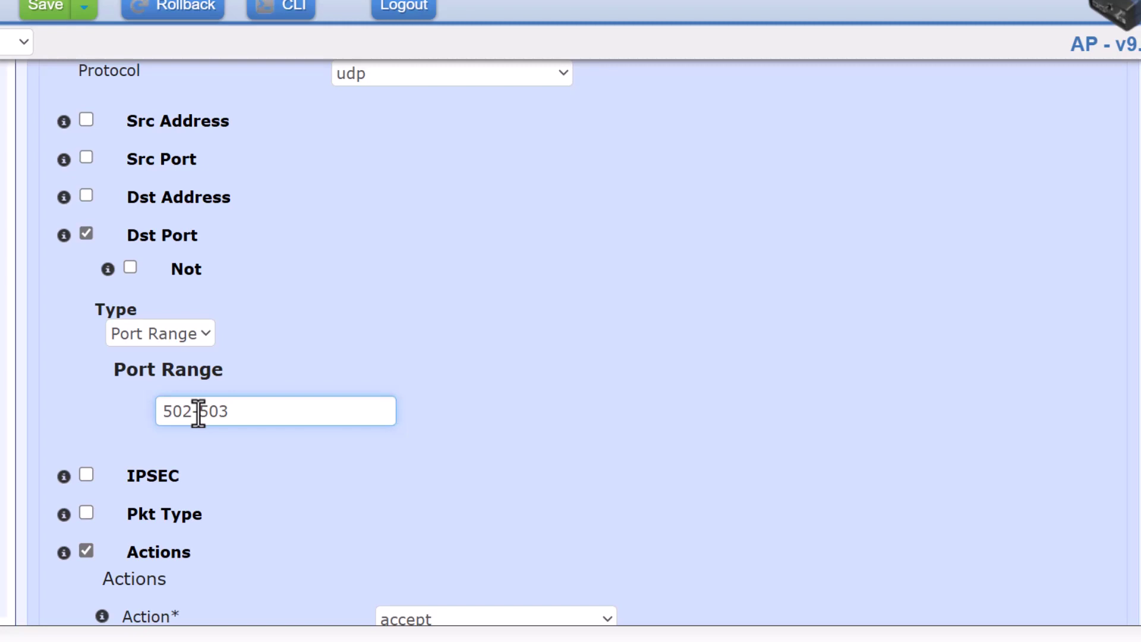
click(242, 414)
text(,602-2)
key(BackSpace)
text(605)
click(421, 435)
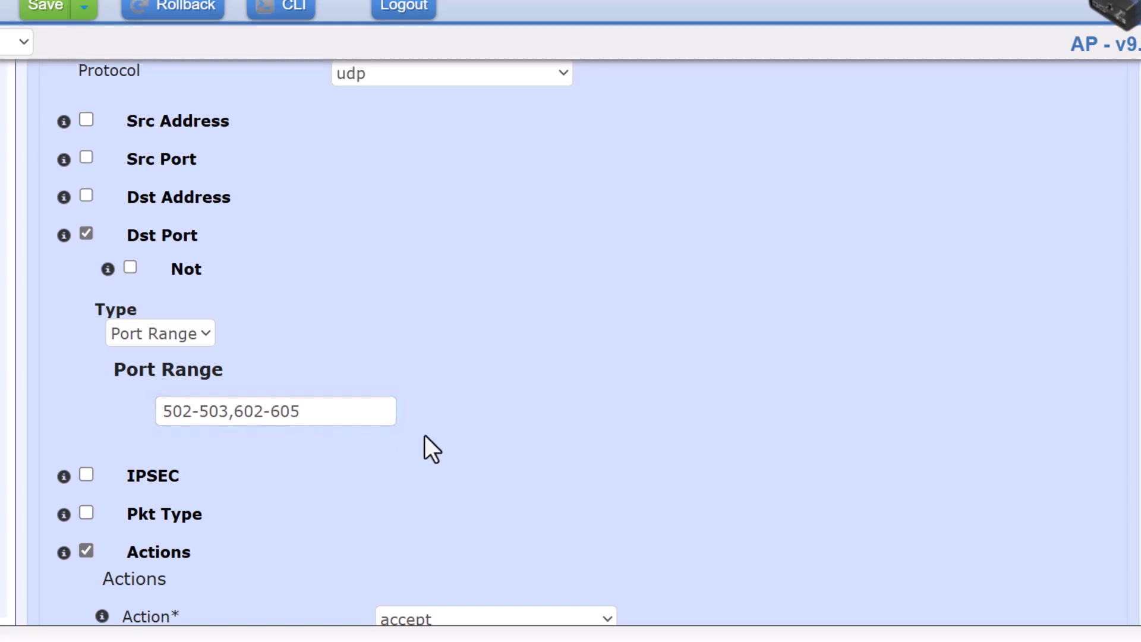
scroll(473, 444, down, 2)
scroll(565, 440, down, 4)
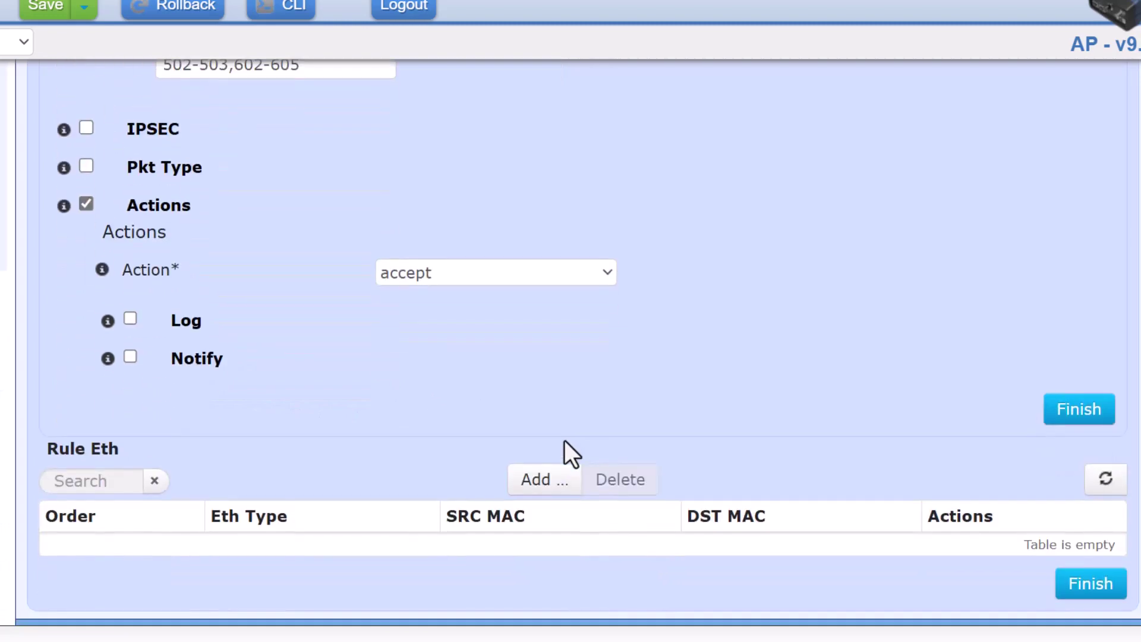
Apply rule 6 and confirm the table lists udp ports 502-503, 602-605, accept
click(1064, 417)
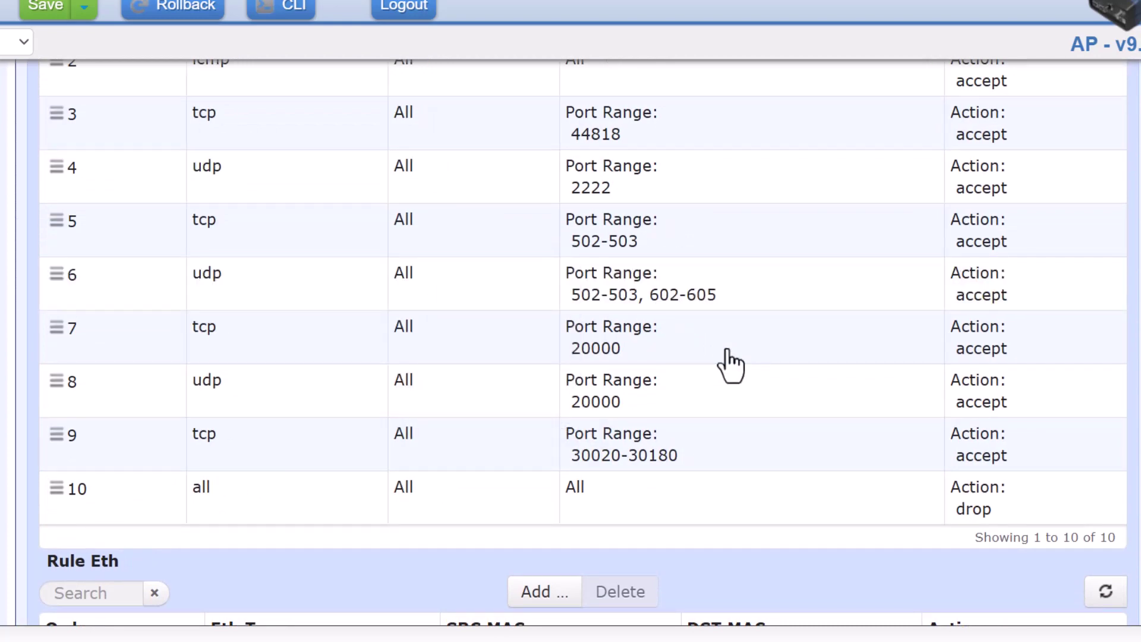
scroll(684, 416, down, 1)
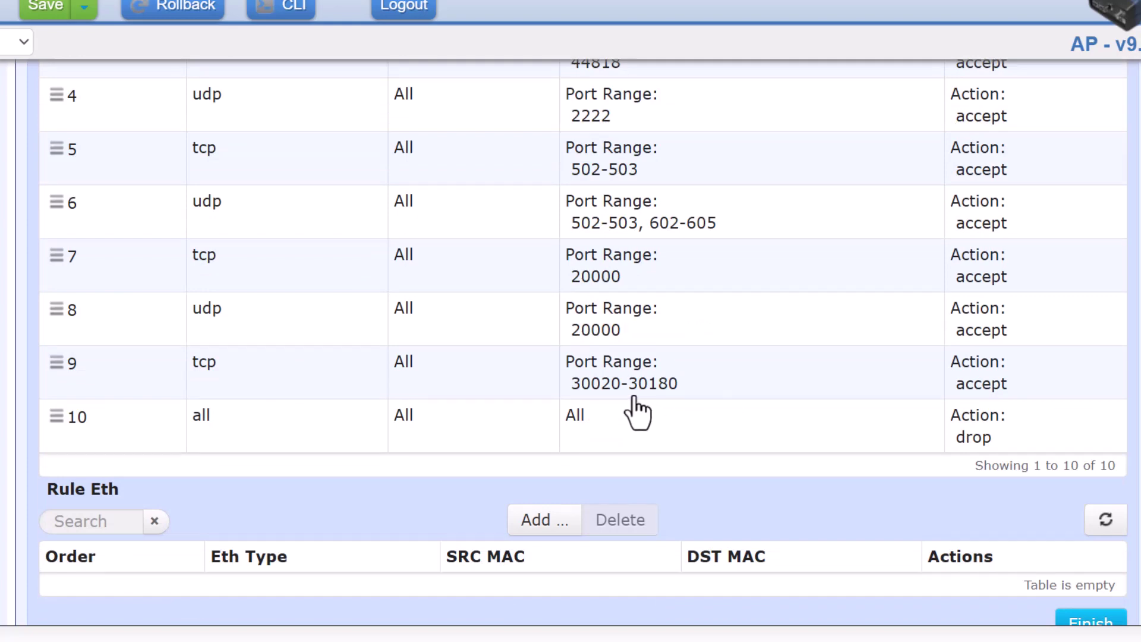
scroll(637, 413, up, 10)
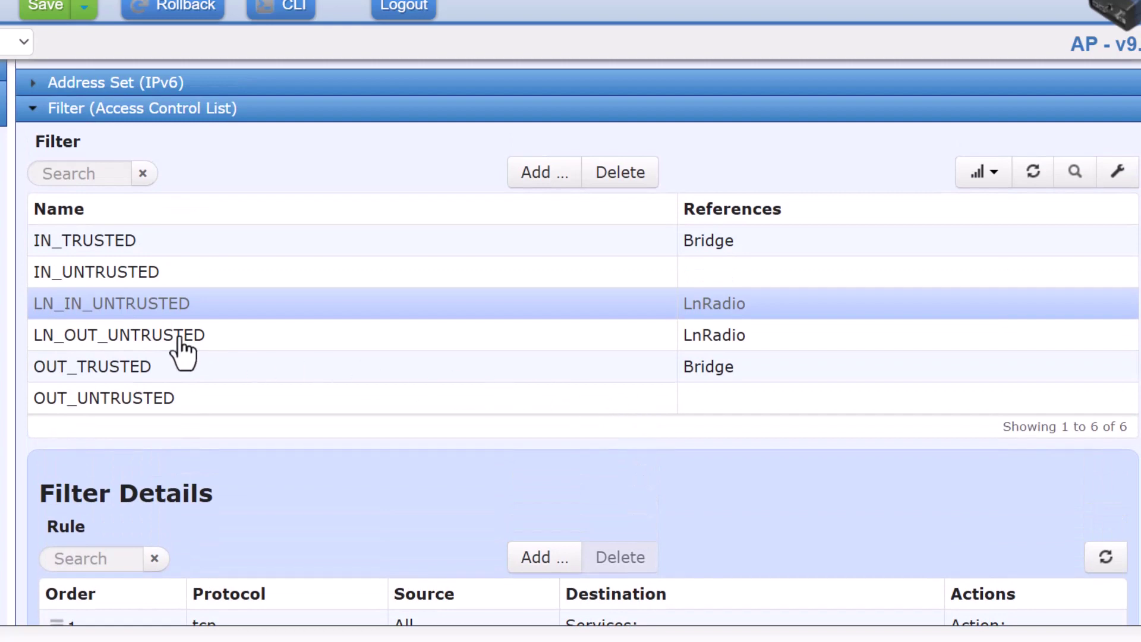
Show the rules of the LN_OUT_UNTRUSTED filter
click(180, 338)
scroll(463, 466, down, 6)
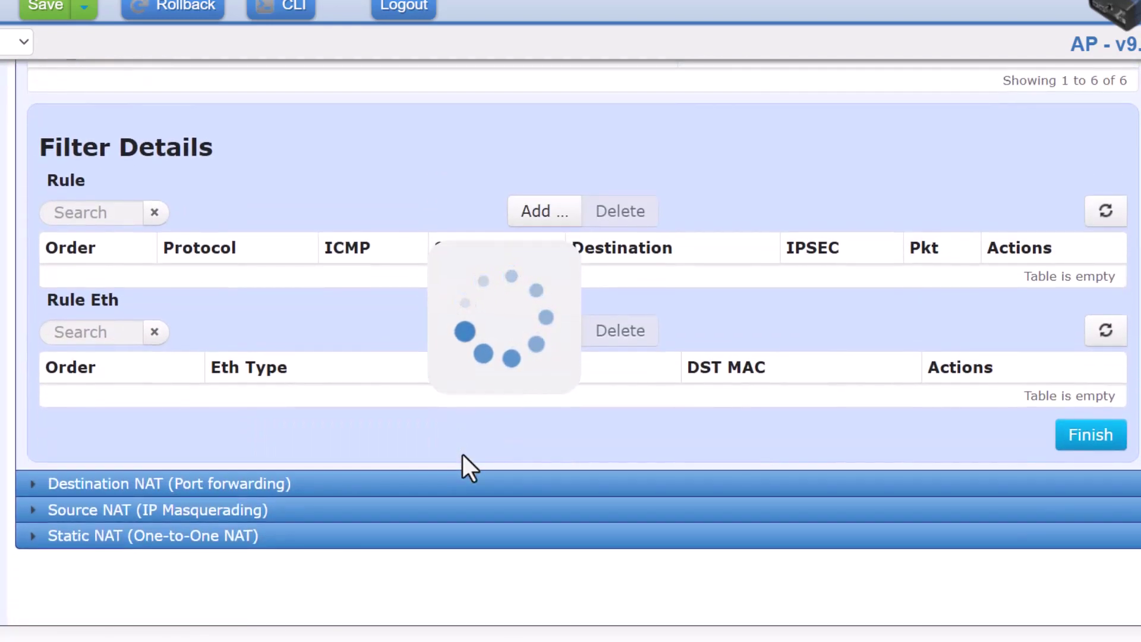
scroll(463, 455, down, 3)
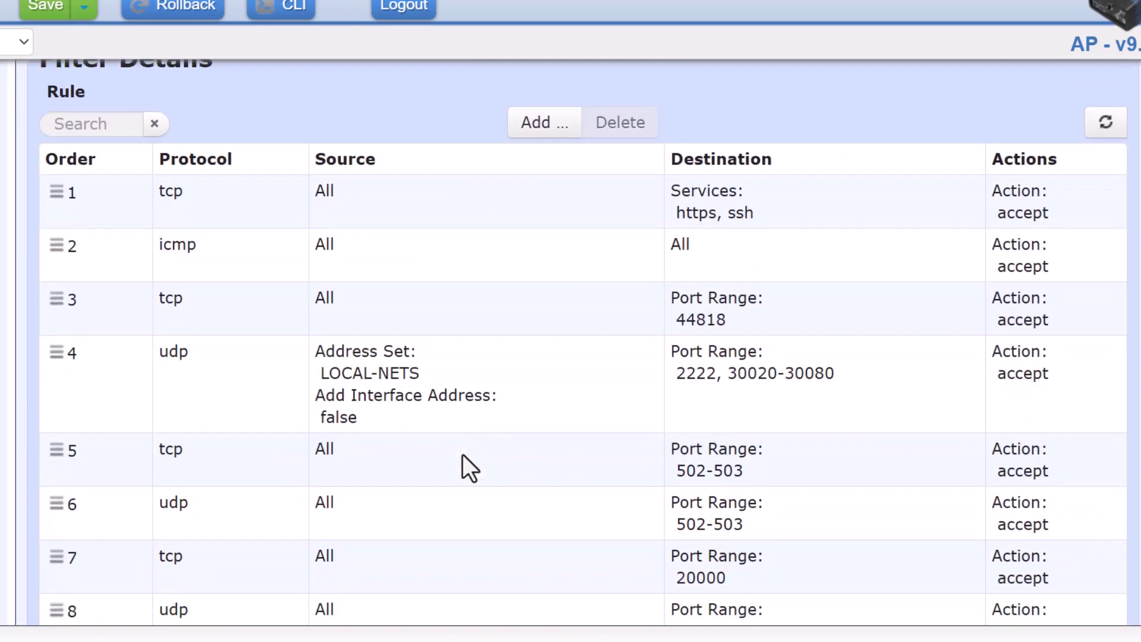
scroll(463, 455, down, 1)
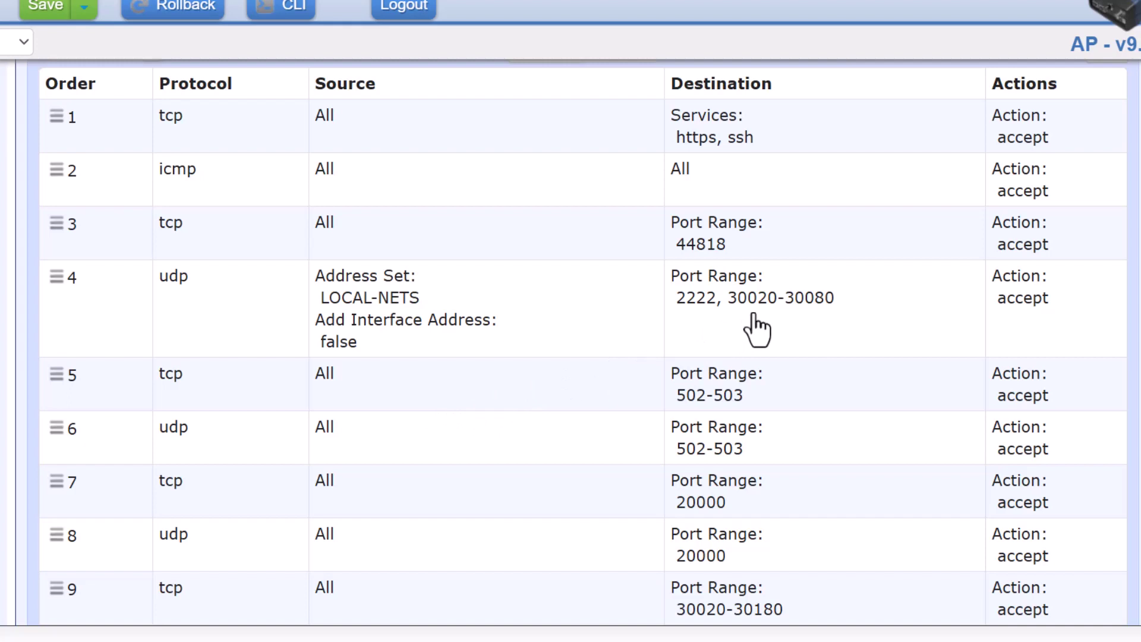
scroll(553, 321, down, 2)
scroll(553, 321, down, 1)
scroll(553, 321, up, 3)
click(550, 306)
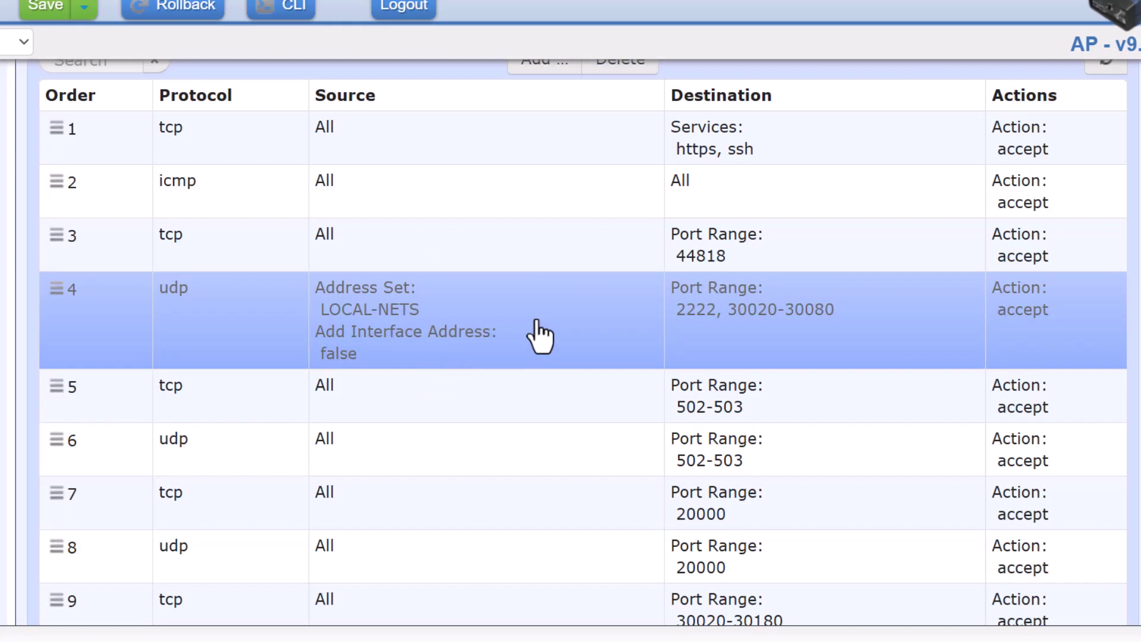
scroll(593, 343, down, 1)
scroll(596, 349, up, 1)
scroll(596, 349, up, 3)
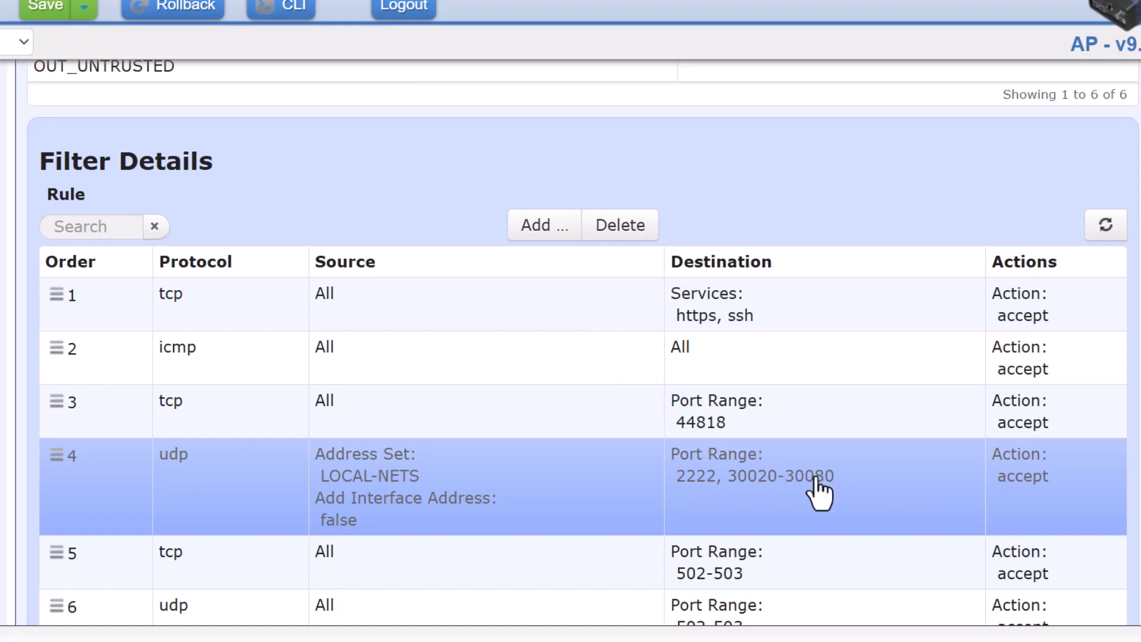
scroll(817, 478, down, 1)
scroll(821, 493, down, 4)
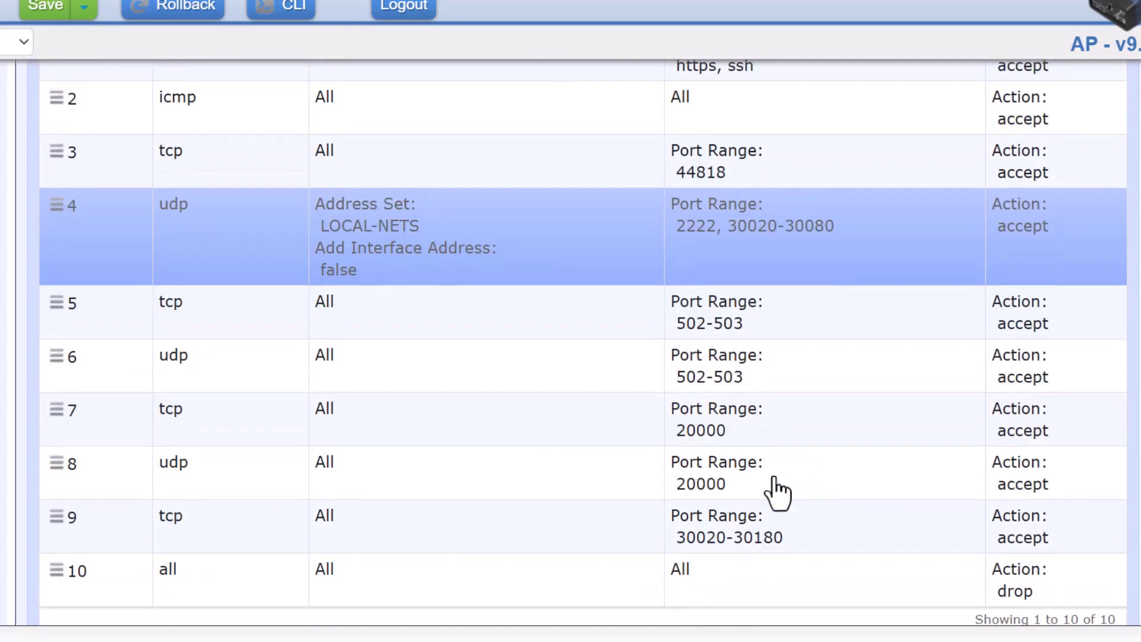
scroll(555, 493, down, 10)
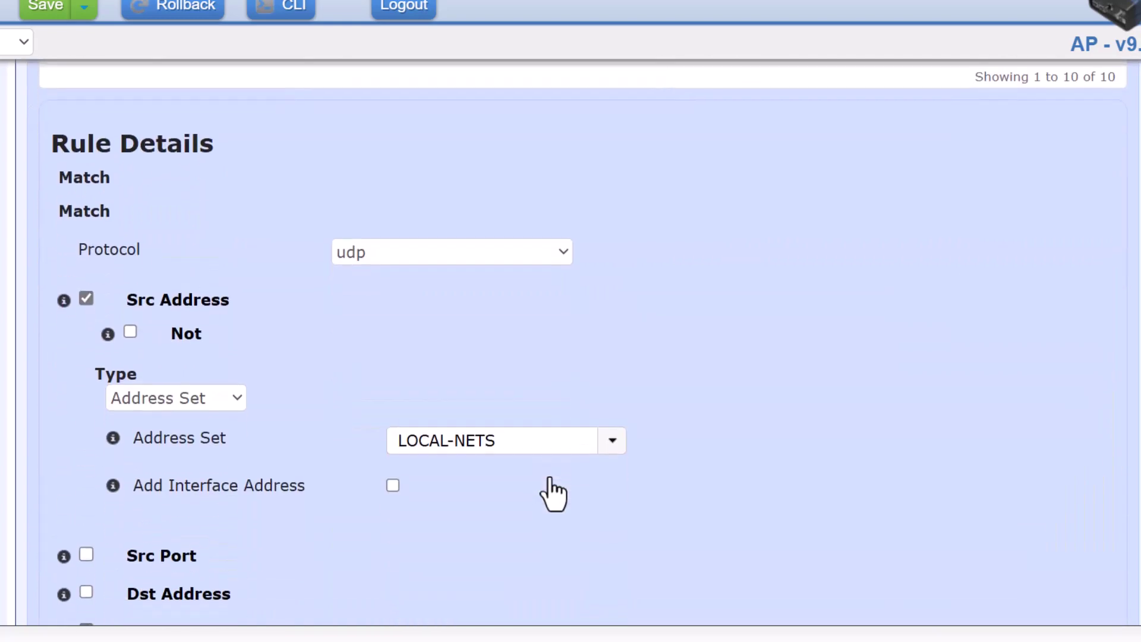
scroll(553, 493, up, 1)
scroll(550, 492, down, 4)
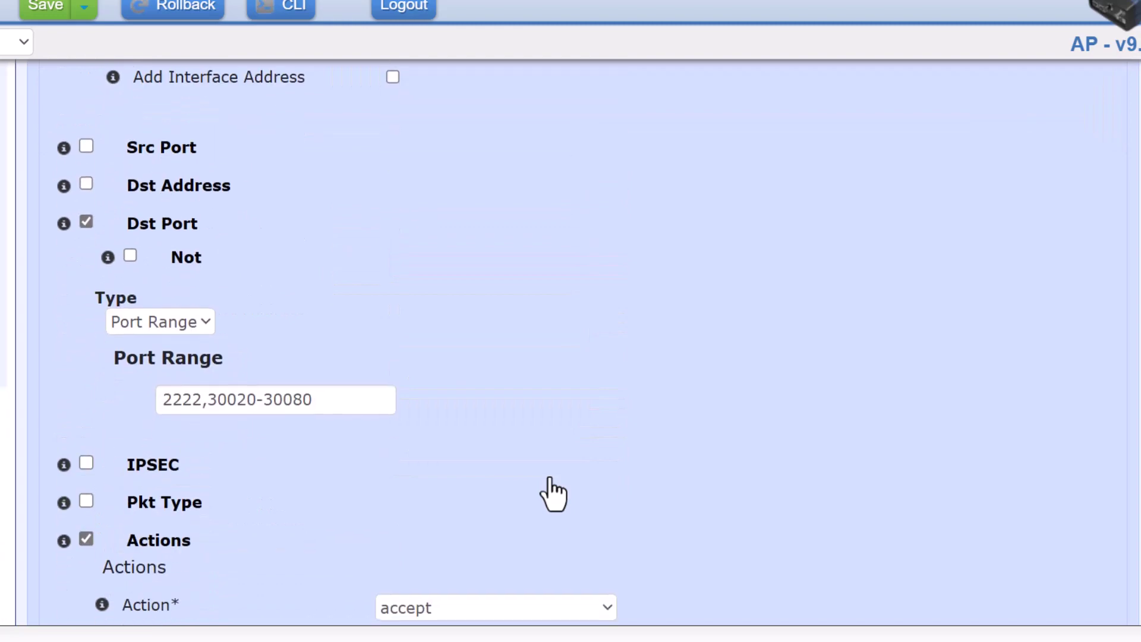
click(343, 404)
key(BackSpace)
key(BackSpace)
key(BackSpace)
key(BackSpace)
key(BackSpace)
key(BackSpace)
key(BackSpace)
key(BackSpace)
key(BackSpace)
key(BackSpace)
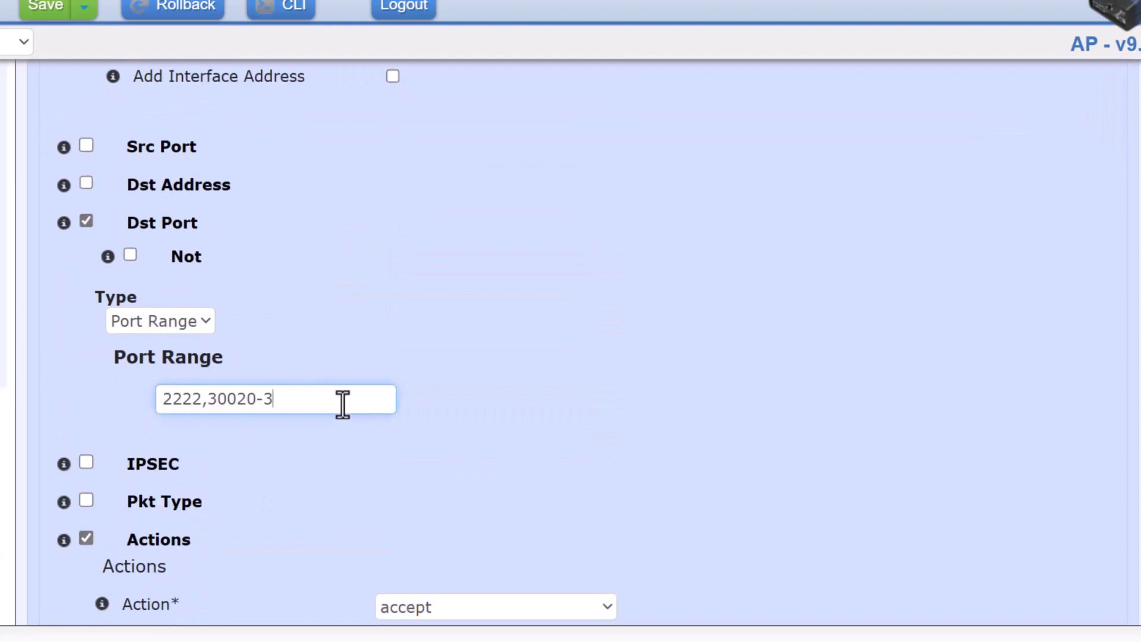
key(BackSpace)
key(BackSpace)
key(BackSpace)
text(2)
click(541, 368)
Review the rest of rule 4's Rule Details form before finishing
scroll(564, 400, up, 5)
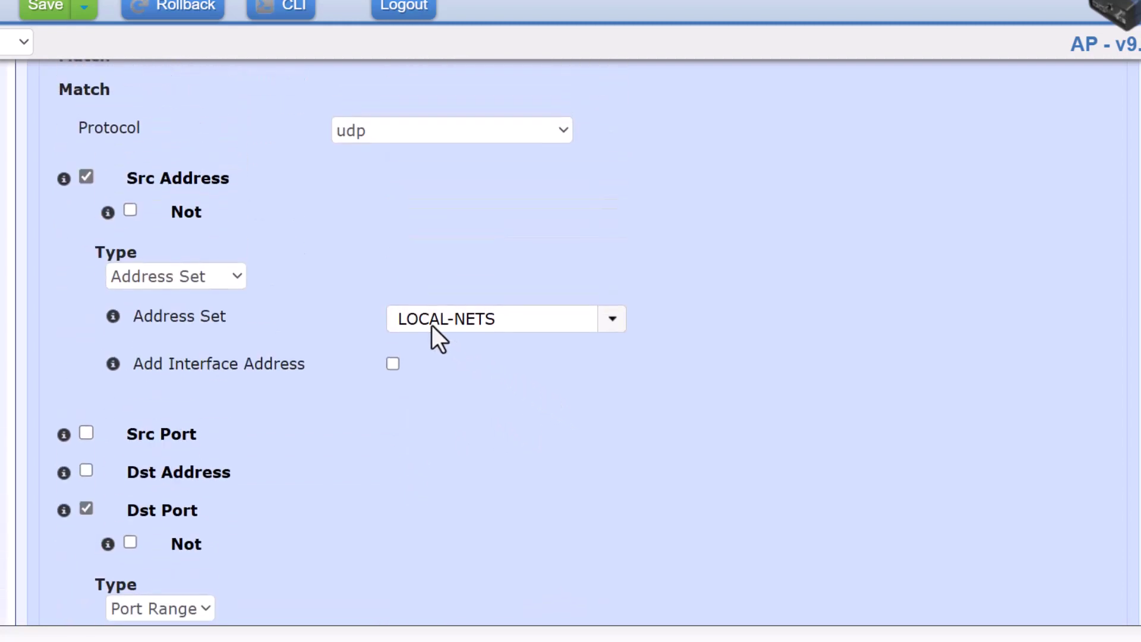
scroll(434, 326, up, 3)
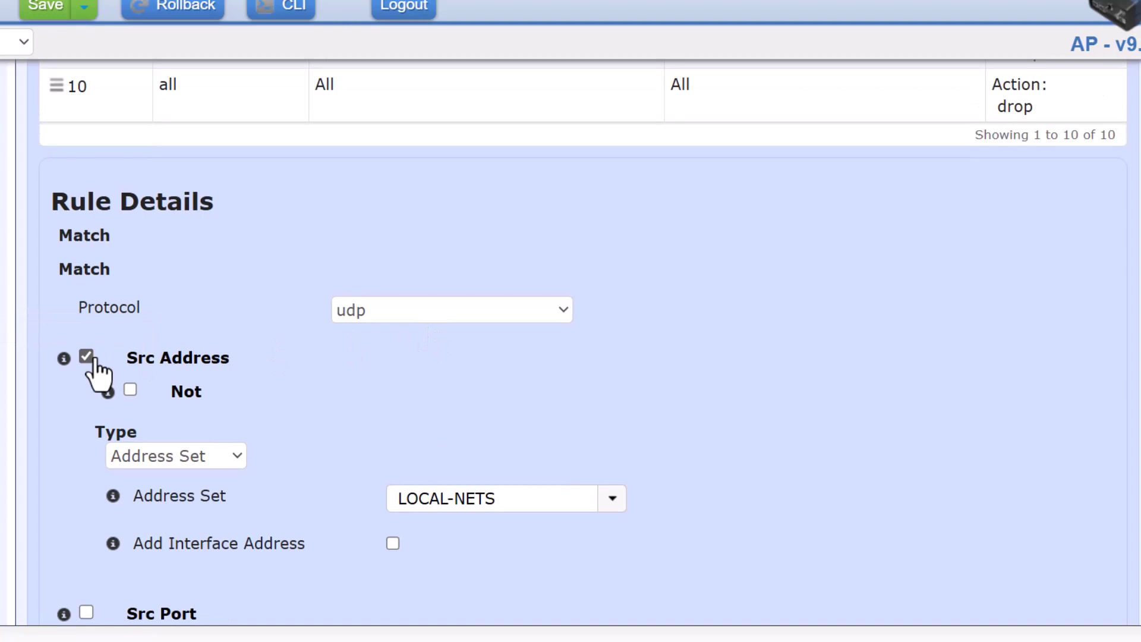
scroll(369, 410, up, 3)
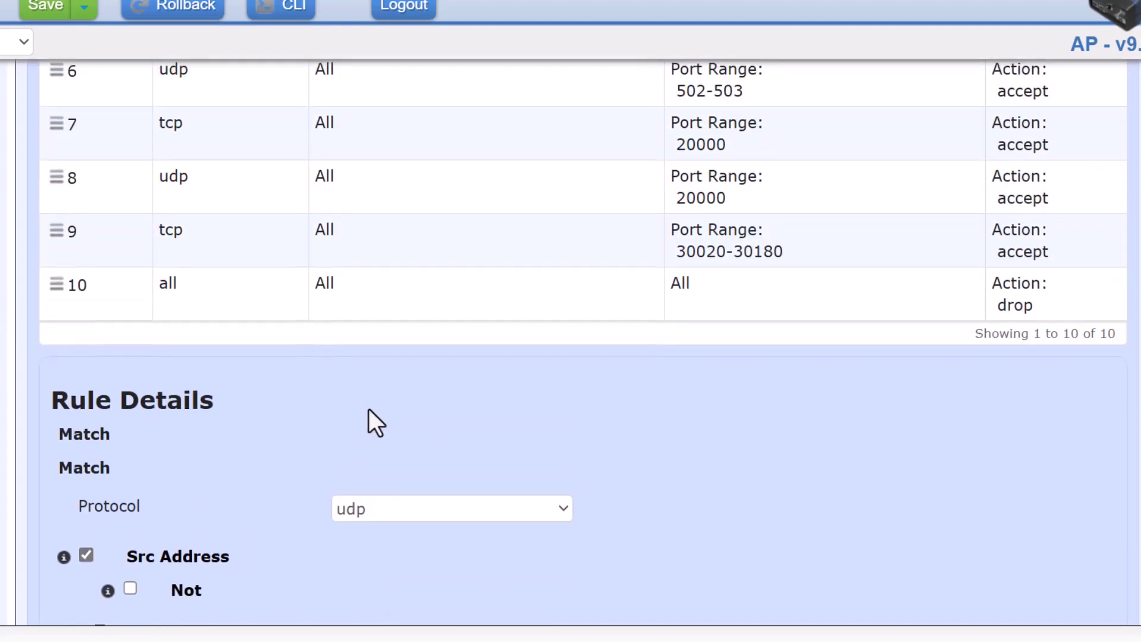
scroll(368, 410, up, 10)
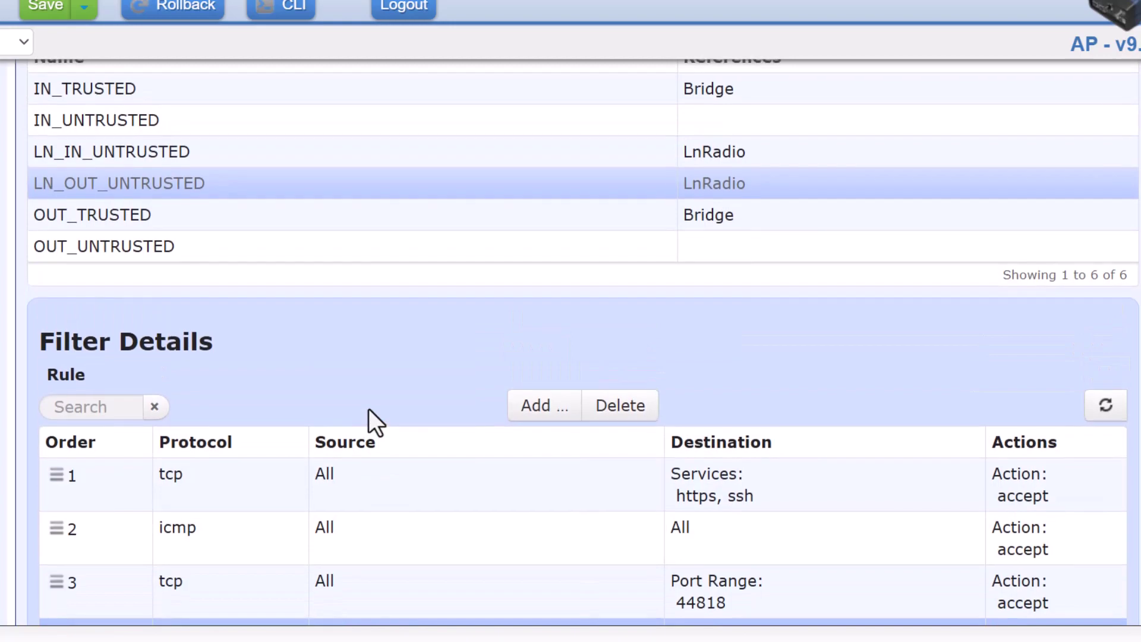
scroll(369, 411, down, 12)
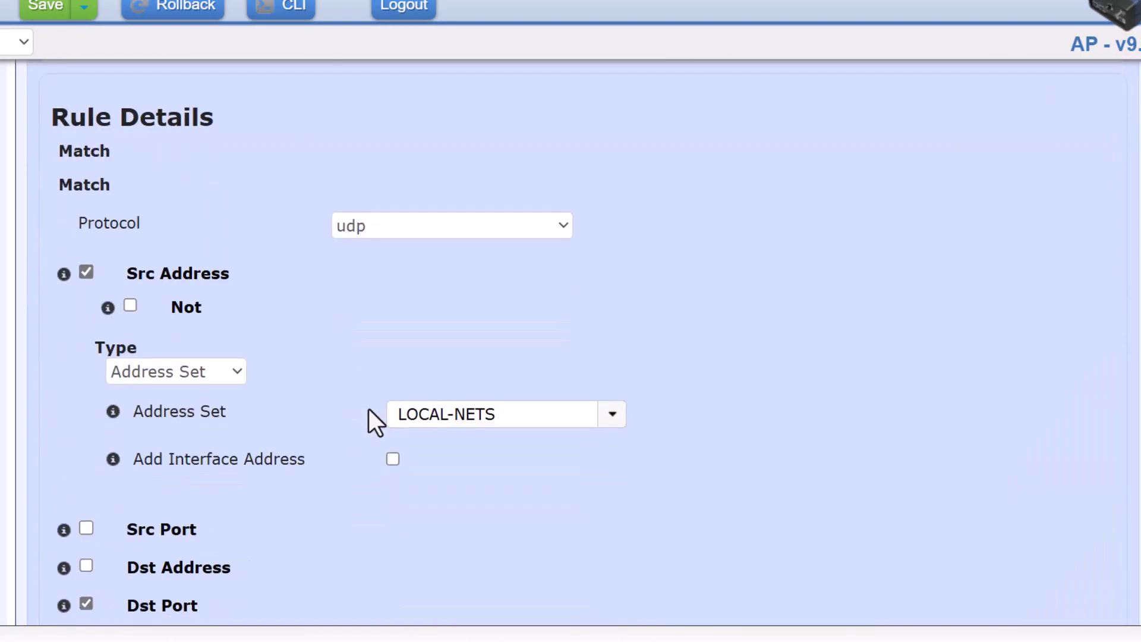
scroll(375, 423, down, 1)
scroll(615, 487, up, 2)
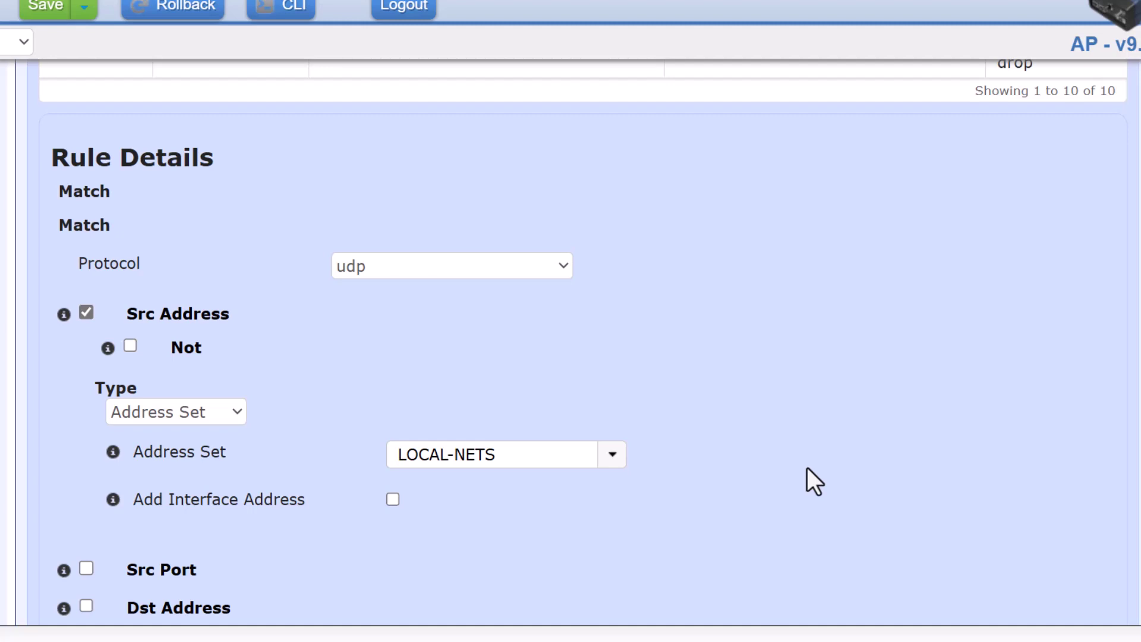
scroll(808, 467, down, 2)
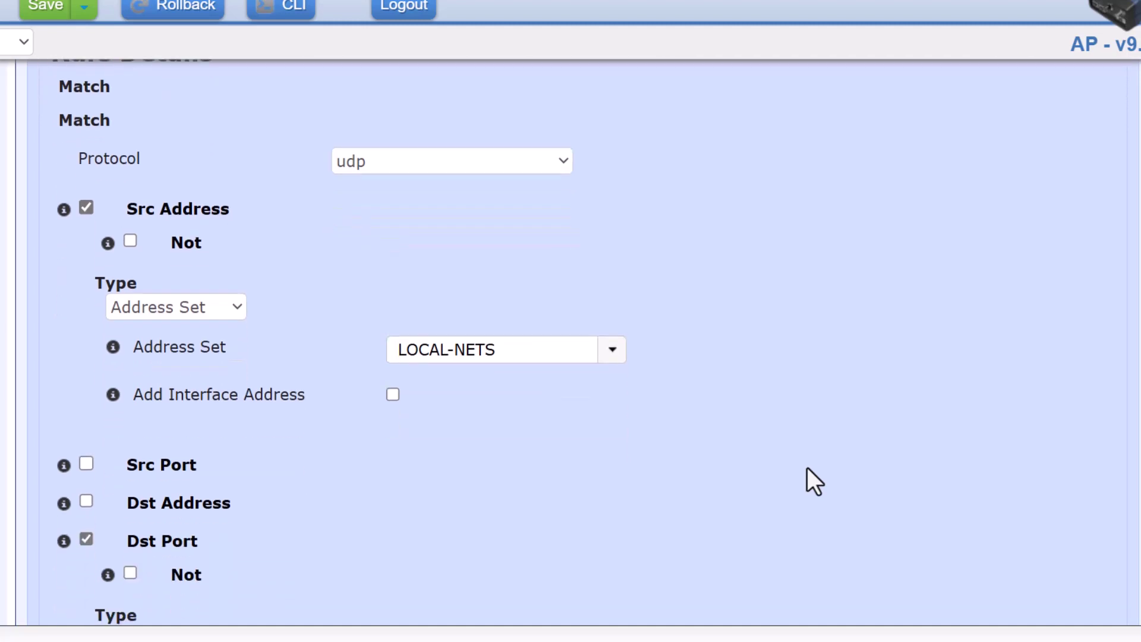
drag(513, 347, 369, 345)
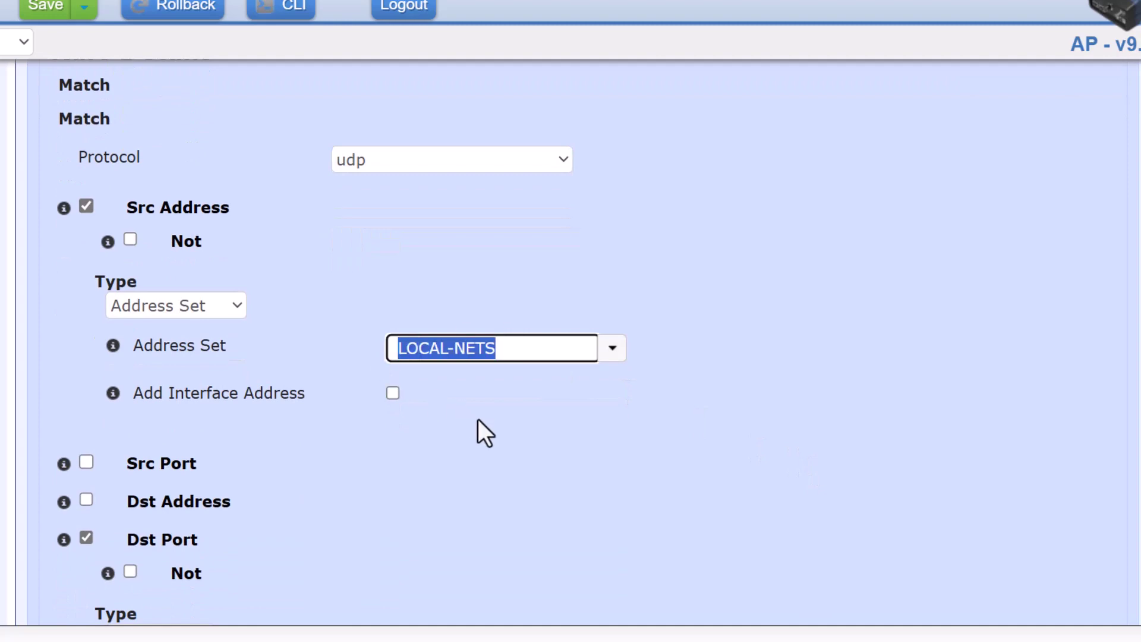
scroll(478, 419, down, 5)
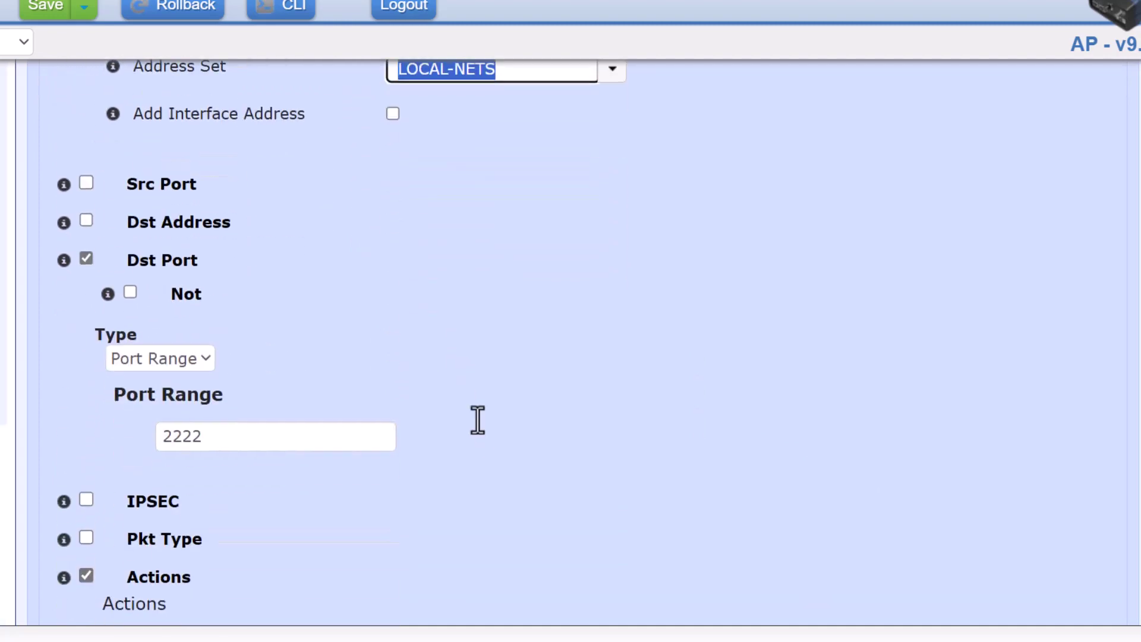
scroll(478, 419, down, 1)
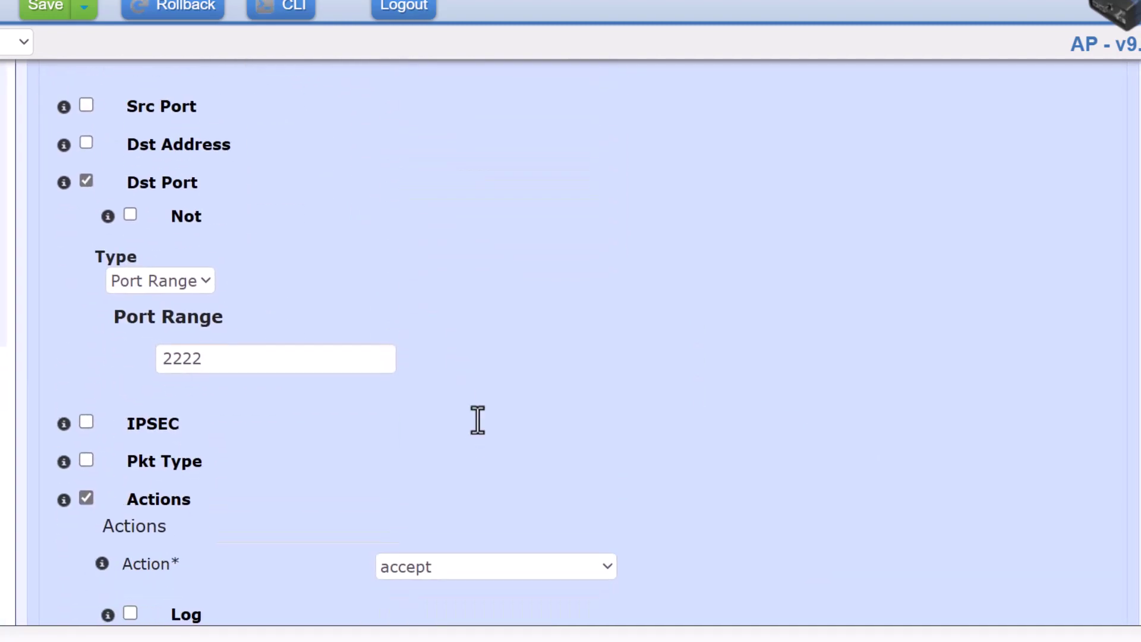
scroll(478, 420, down, 3)
Apply rule 4's edit and check the table shows udp from LOCAL-NETS on port 2222 only
click(1071, 529)
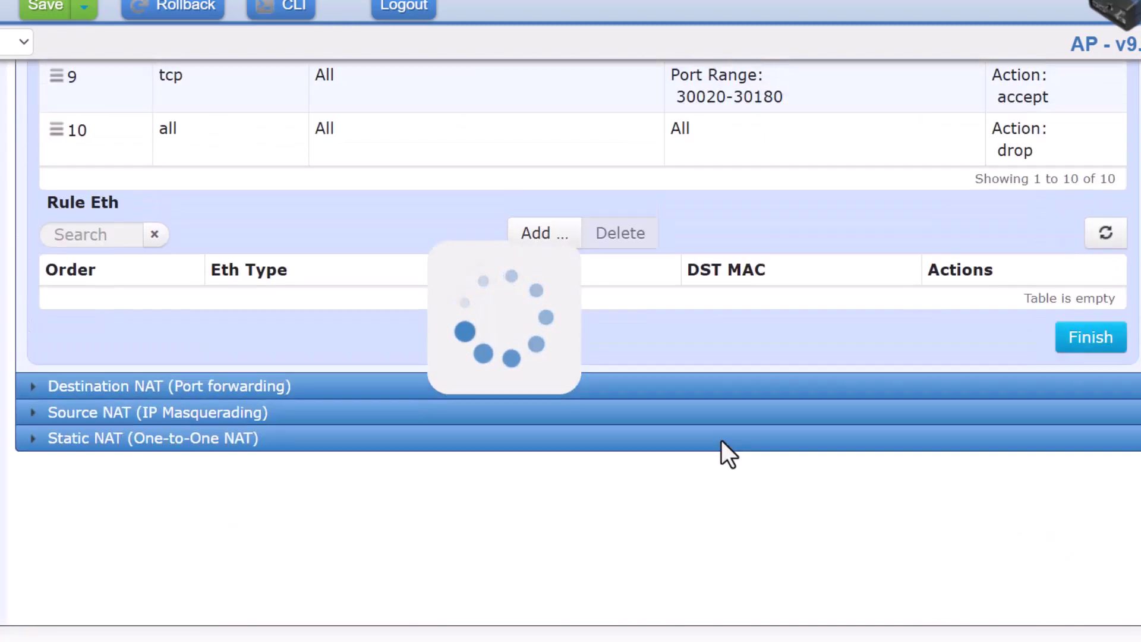
scroll(722, 440, up, 2)
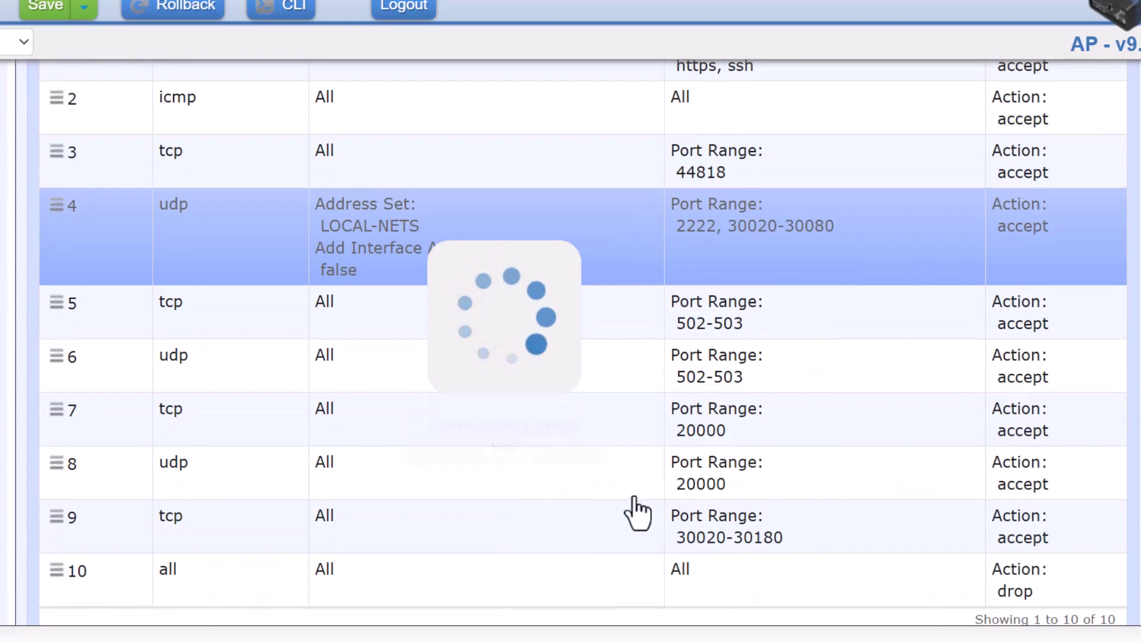
scroll(634, 512, up, 1)
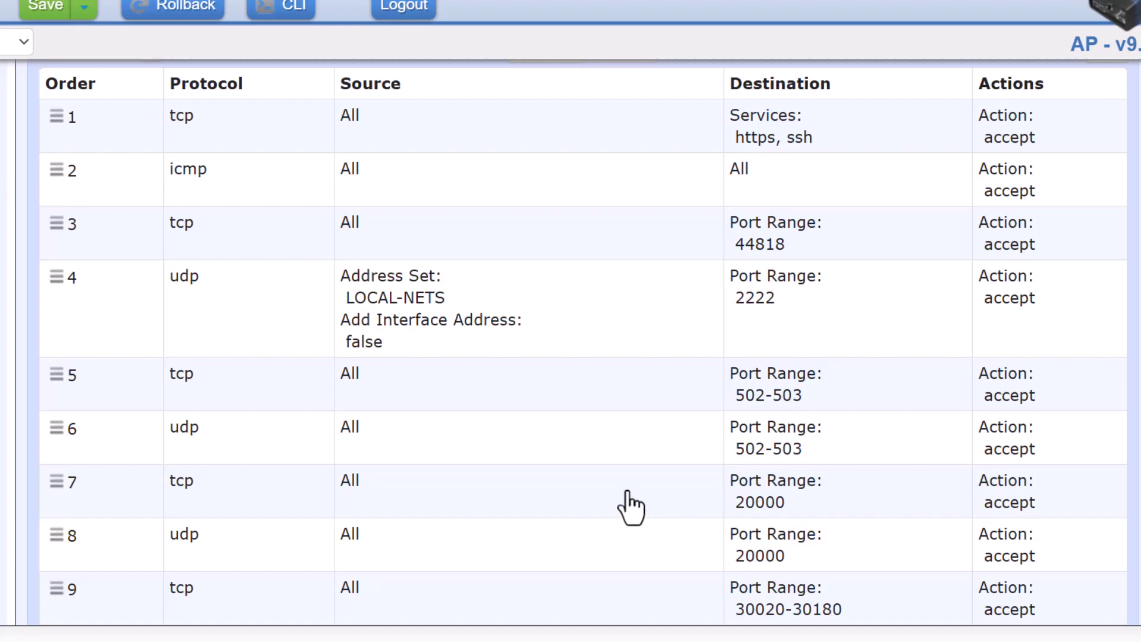
Remove rule 4's LOCAL-NETS source match so udp port 2222 is accepted from all sources
click(504, 306)
scroll(418, 441, down, 8)
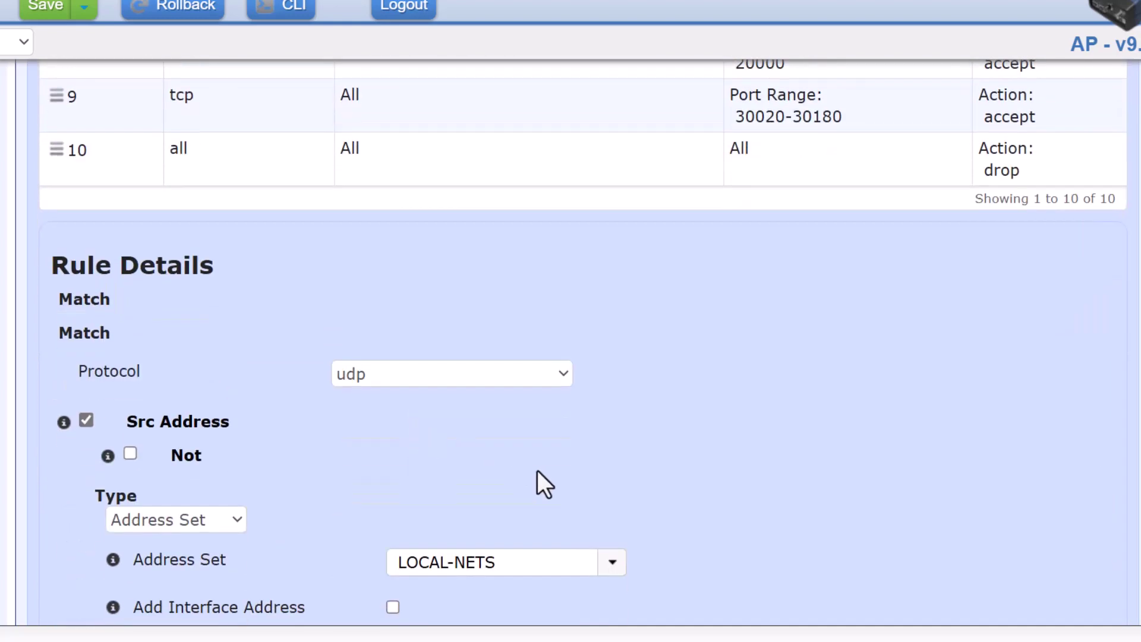
scroll(538, 470, down, 2)
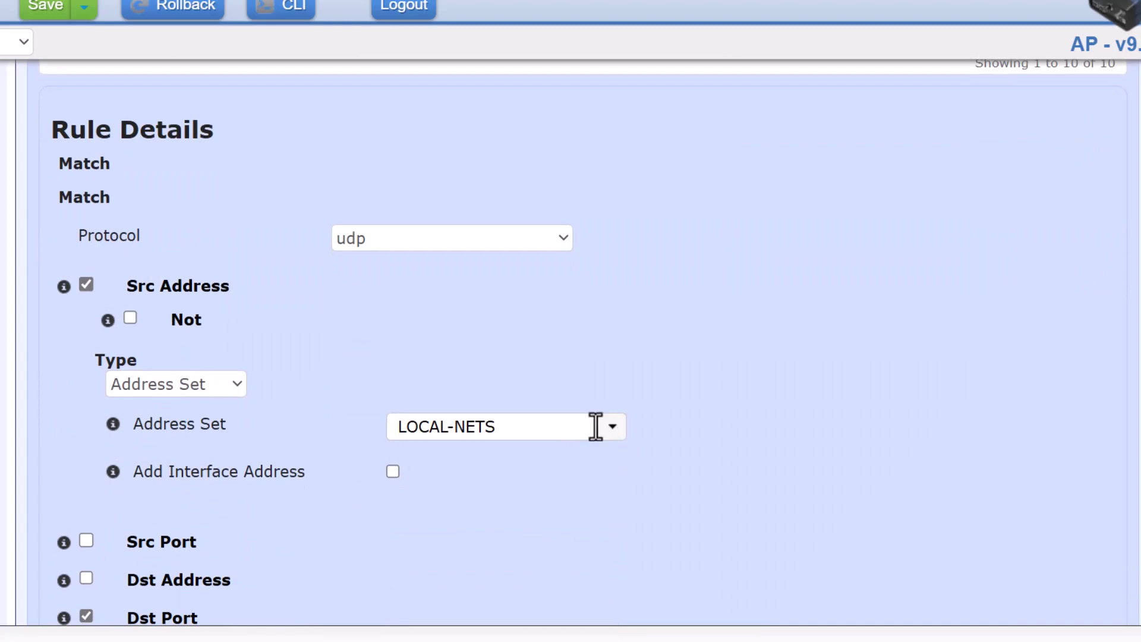
click(86, 285)
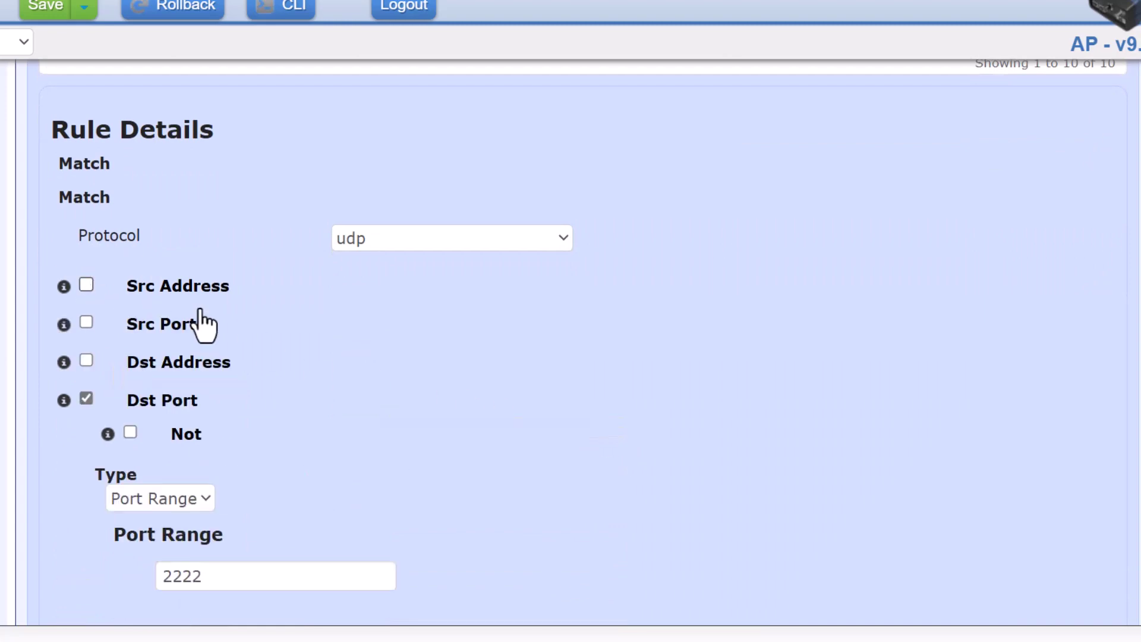
scroll(553, 388, down, 4)
scroll(553, 387, down, 4)
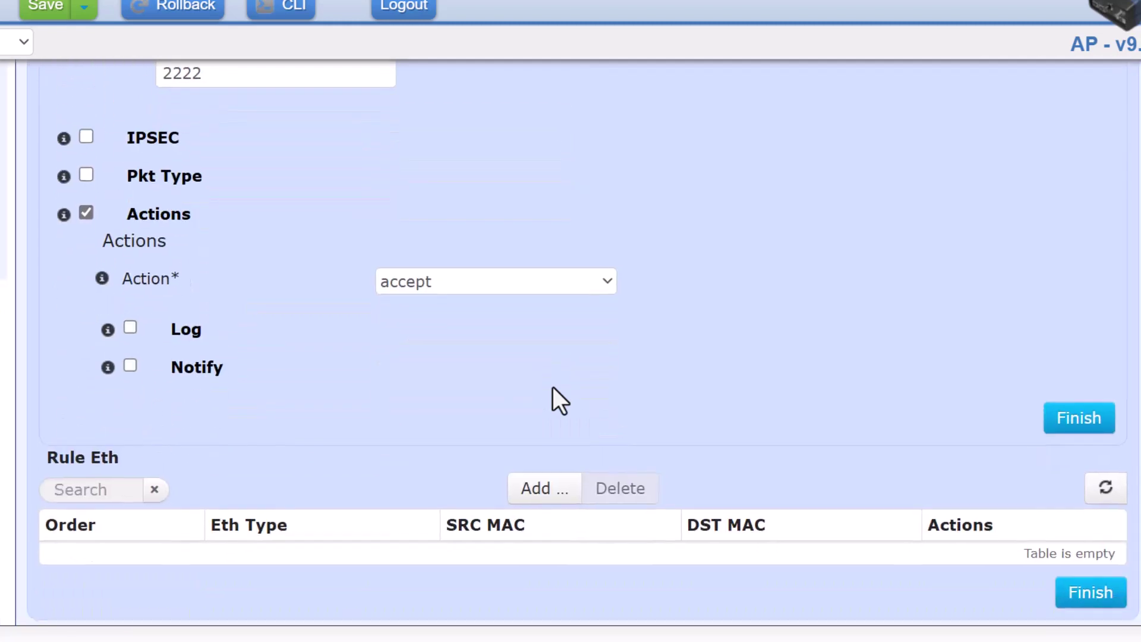
click(1076, 423)
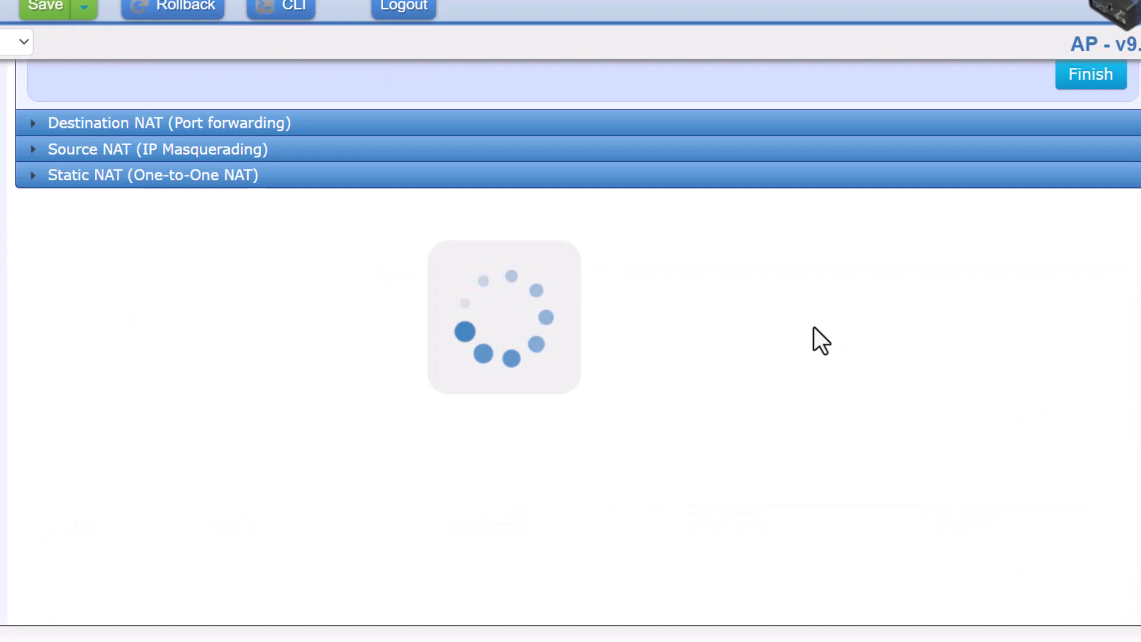
scroll(774, 415, up, 10)
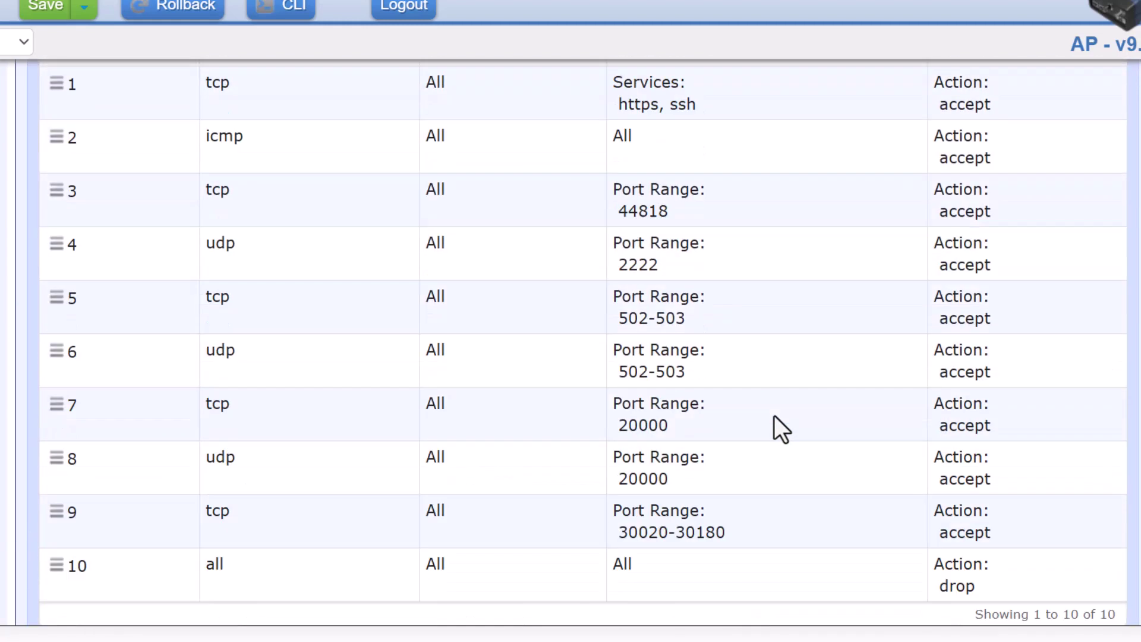
Select the LN_IN_UNTRUSTED filter and scroll down to its rules 1–8
scroll(774, 415, up, 3)
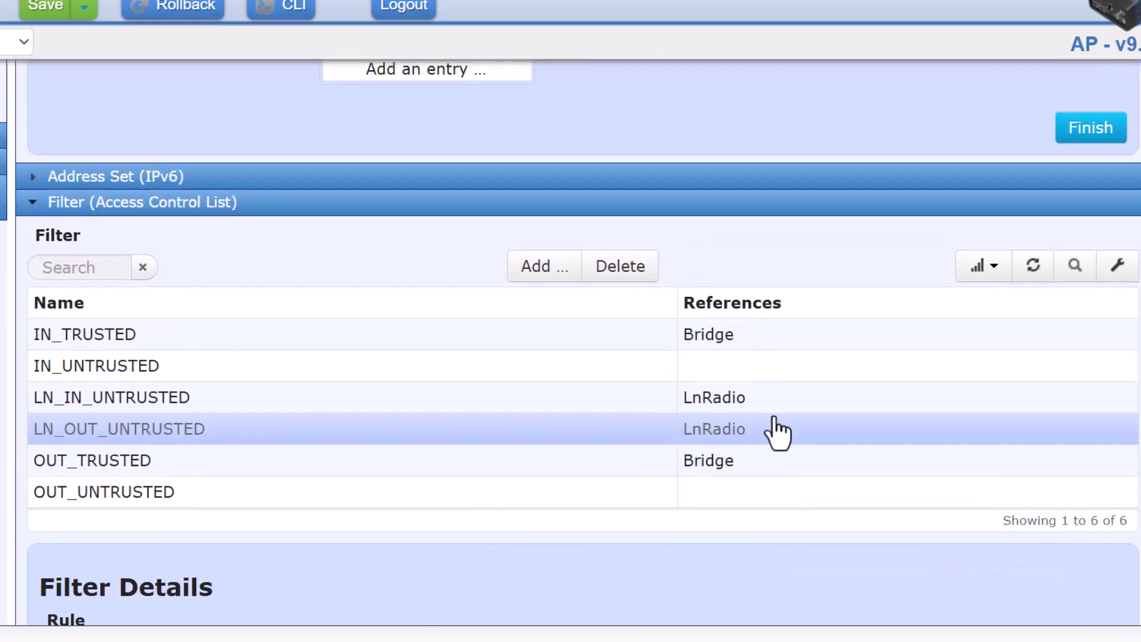
click(186, 408)
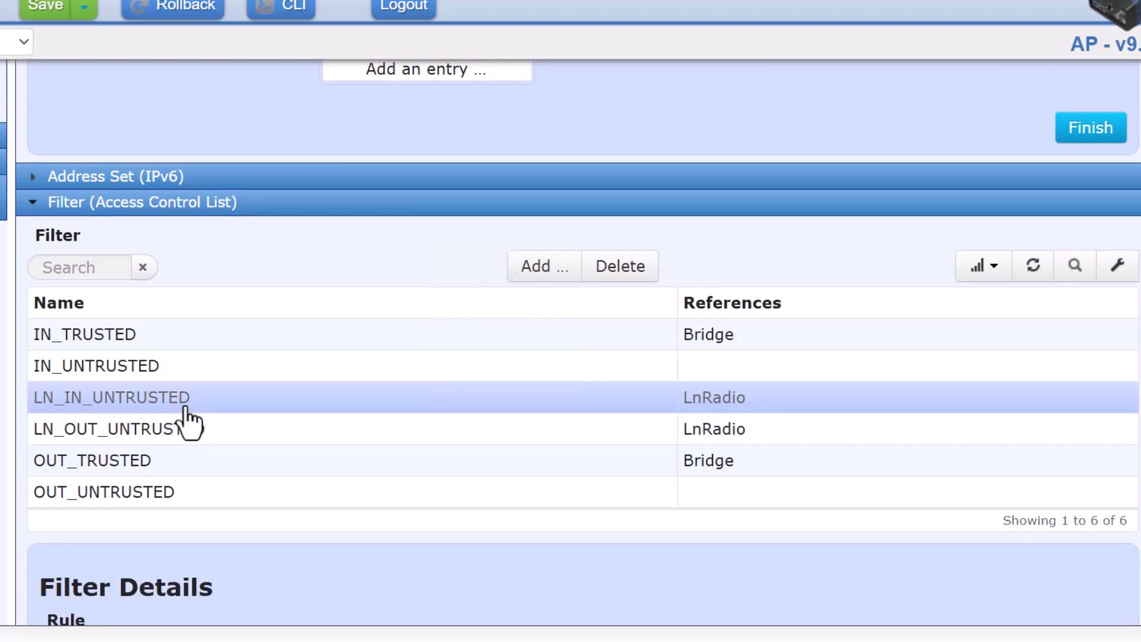
scroll(415, 466, down, 8)
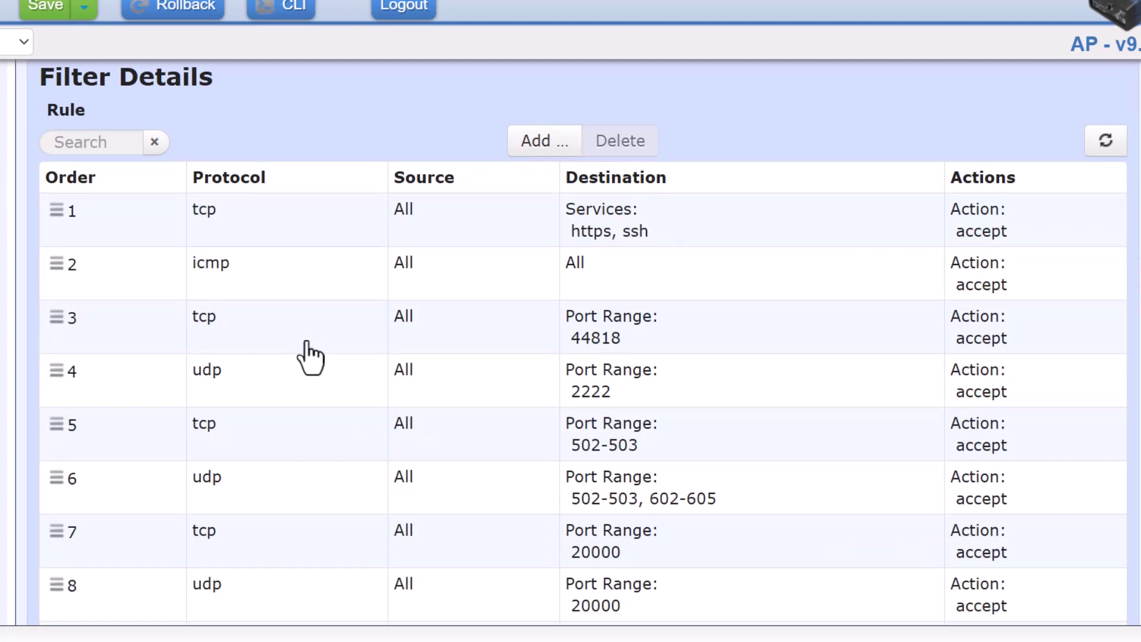
Give rule 3 (tcp, port 44818) a source of type Address Set, LOCAL-NETS, and save
click(527, 331)
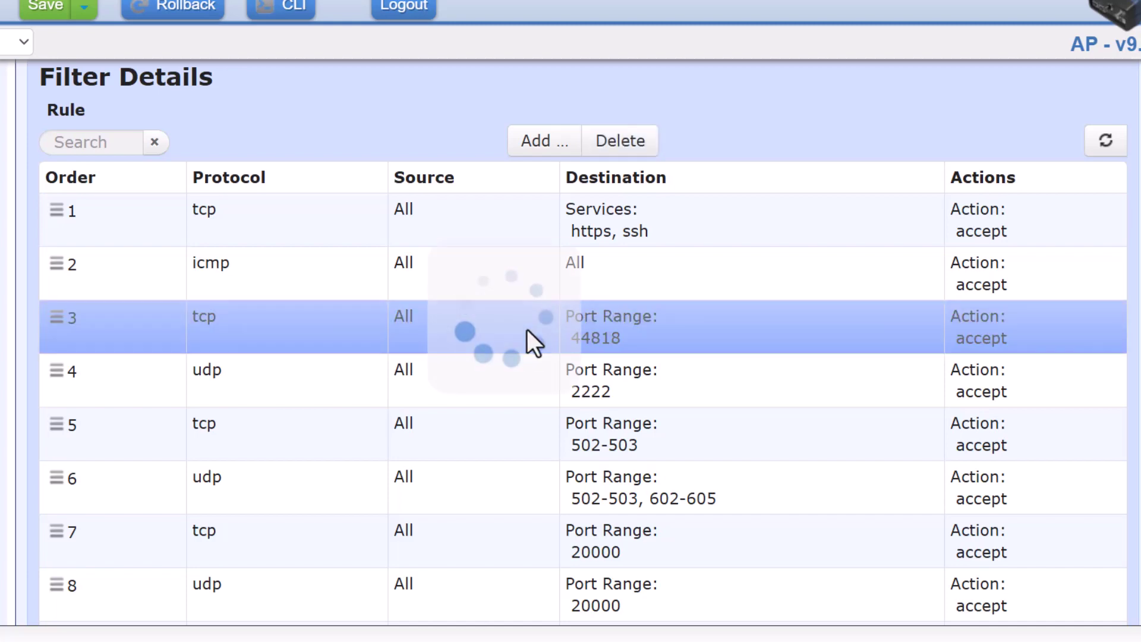
scroll(517, 427, down, 7)
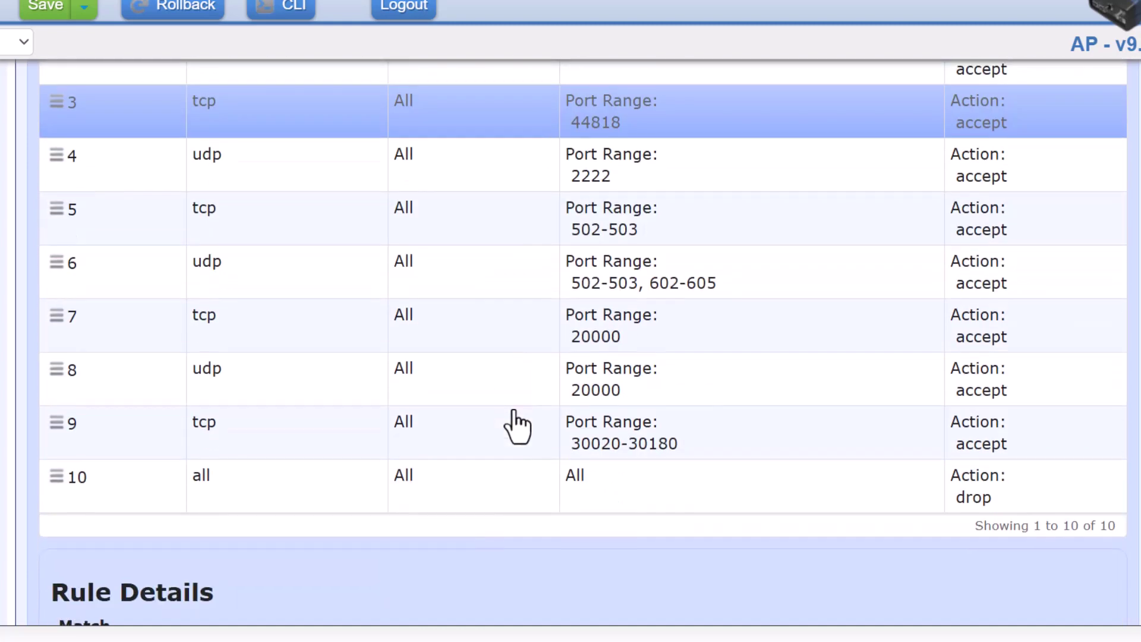
scroll(516, 425, down, 6)
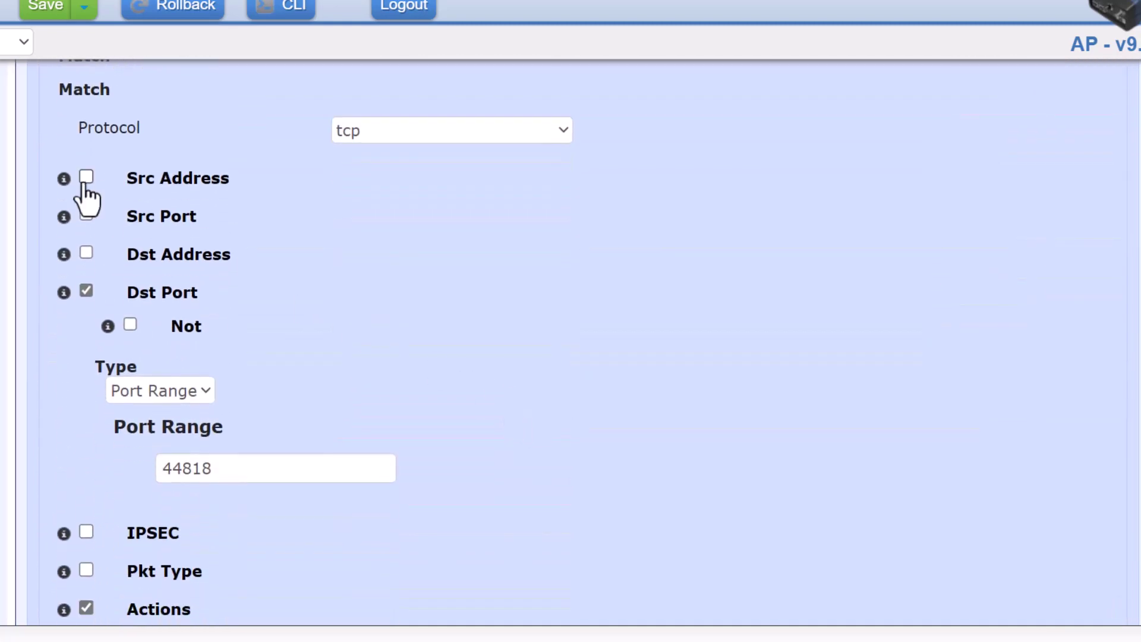
click(85, 178)
click(158, 284)
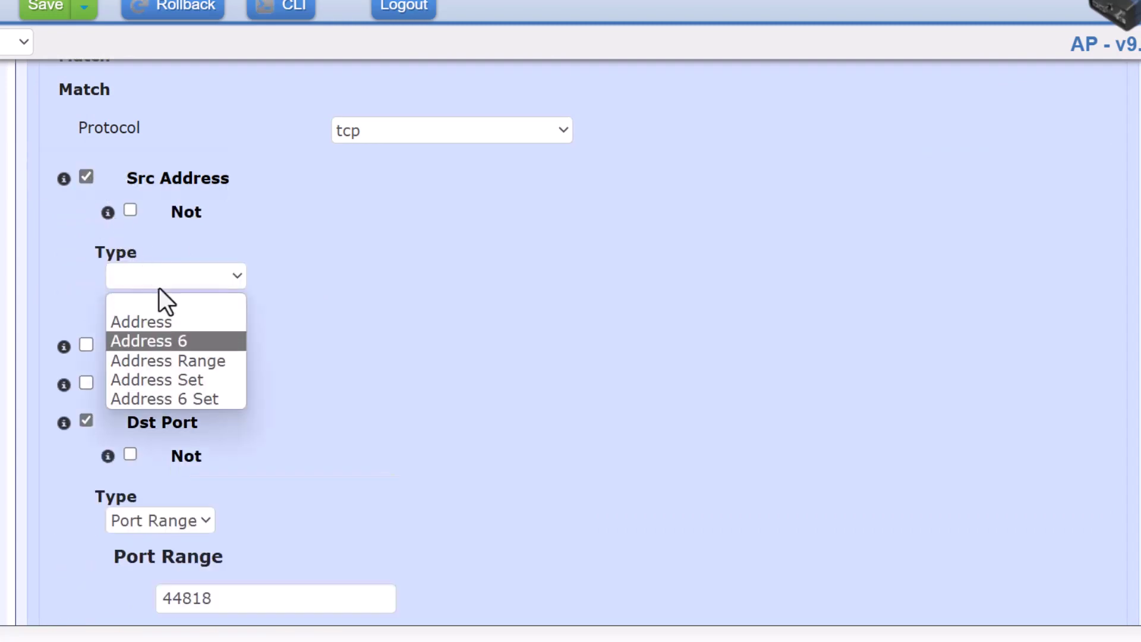
click(170, 379)
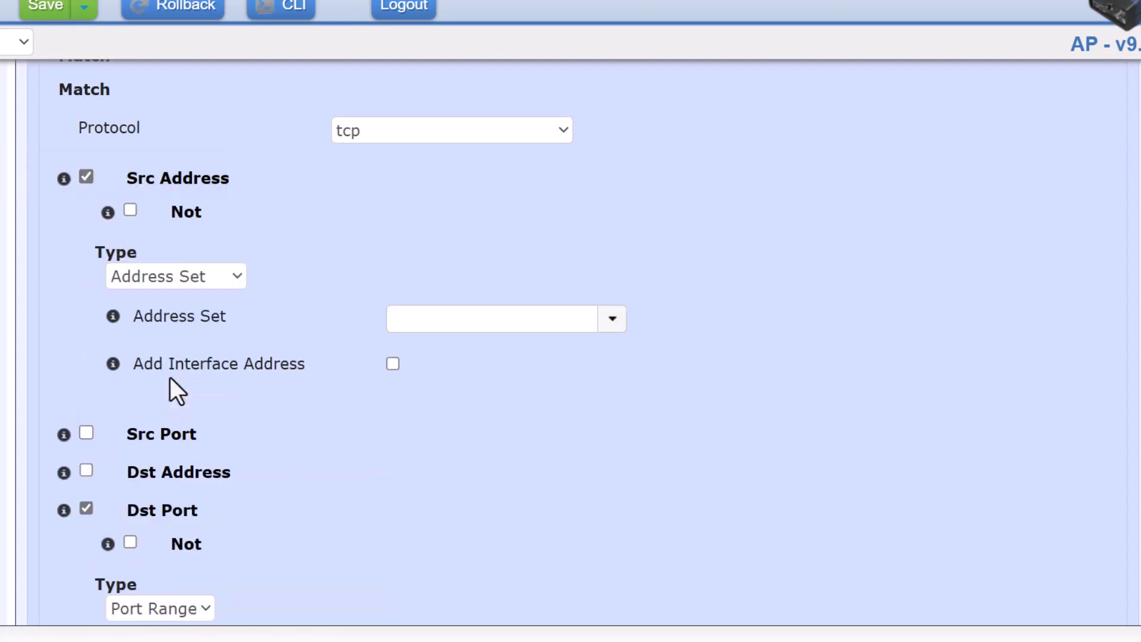
click(610, 325)
click(469, 350)
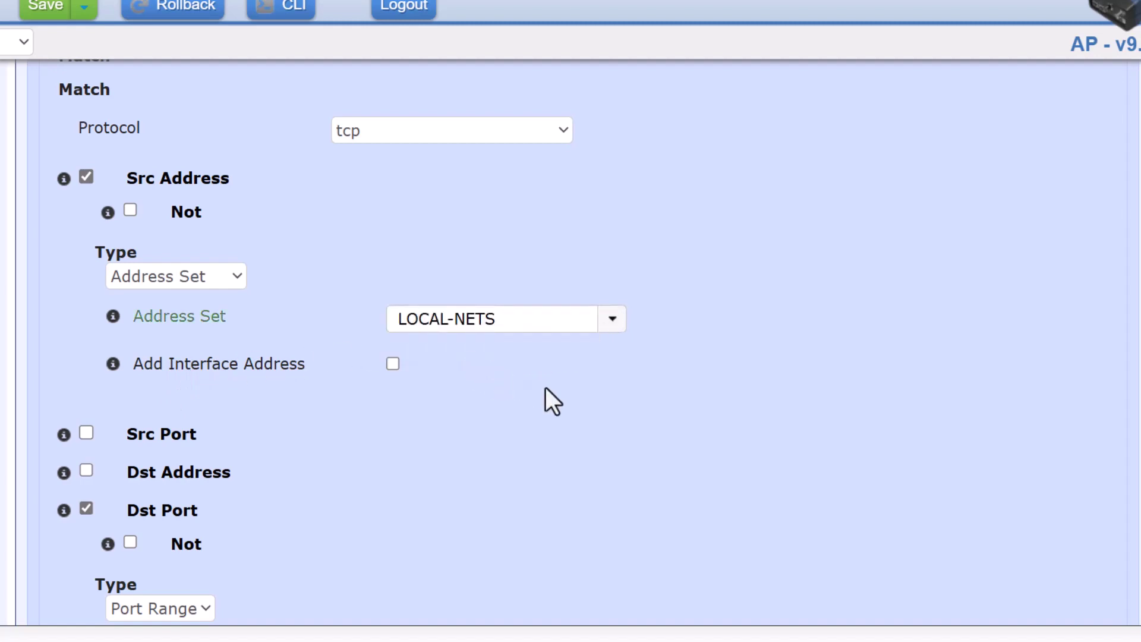
scroll(588, 408, down, 8)
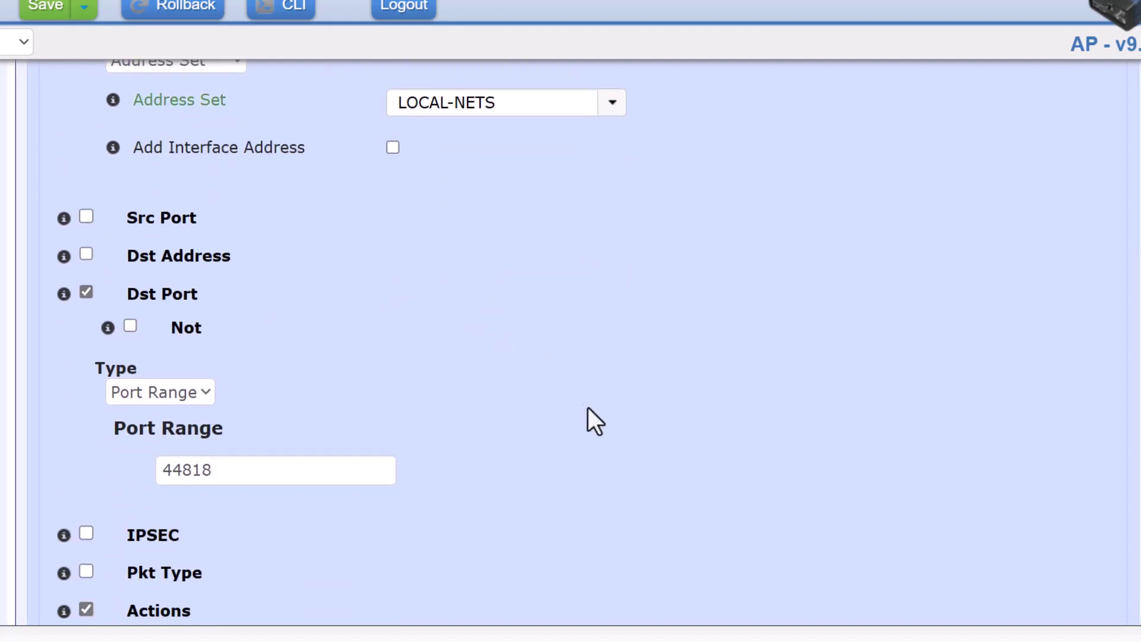
scroll(588, 408, down, 3)
click(1056, 480)
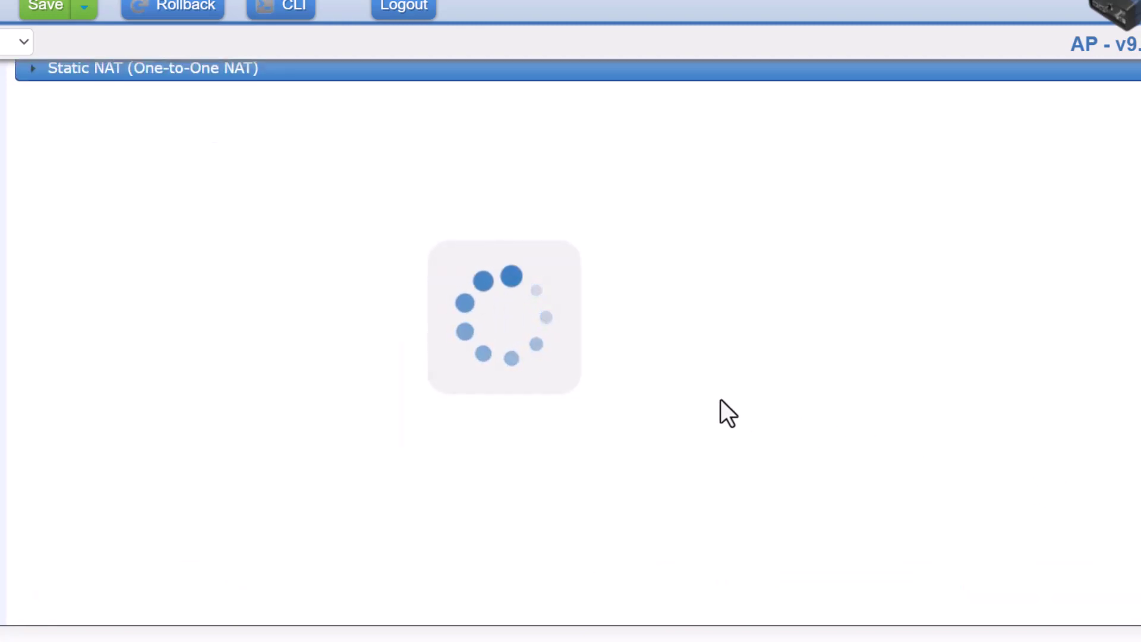
Scroll up to the LOCAL-NETS address set, showing its single entry 192.168.1.0/24
scroll(720, 400, up, 15)
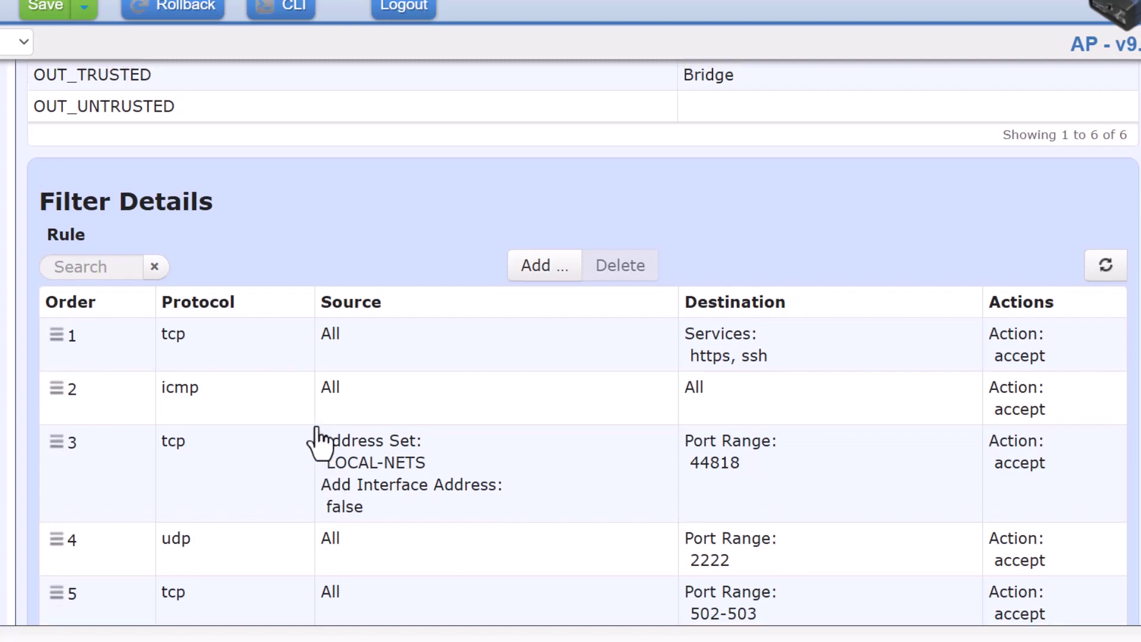
scroll(318, 443, up, 6)
scroll(318, 441, up, 4)
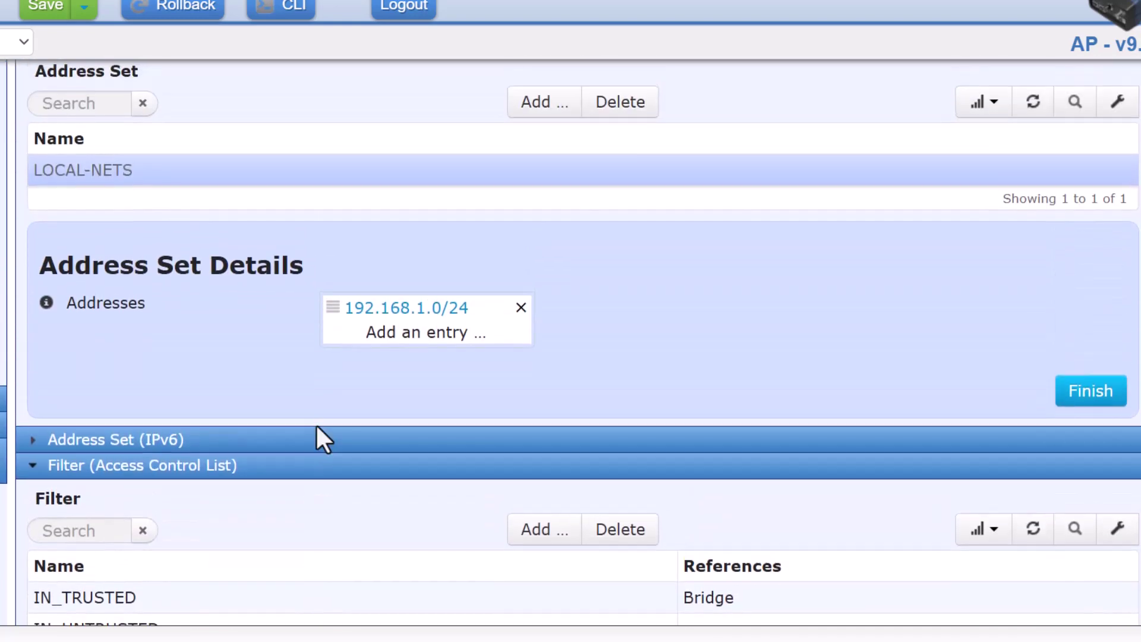
Add a new LOCAL-NETS address entry reading 192.168.3.50/32
click(421, 336)
click(368, 368)
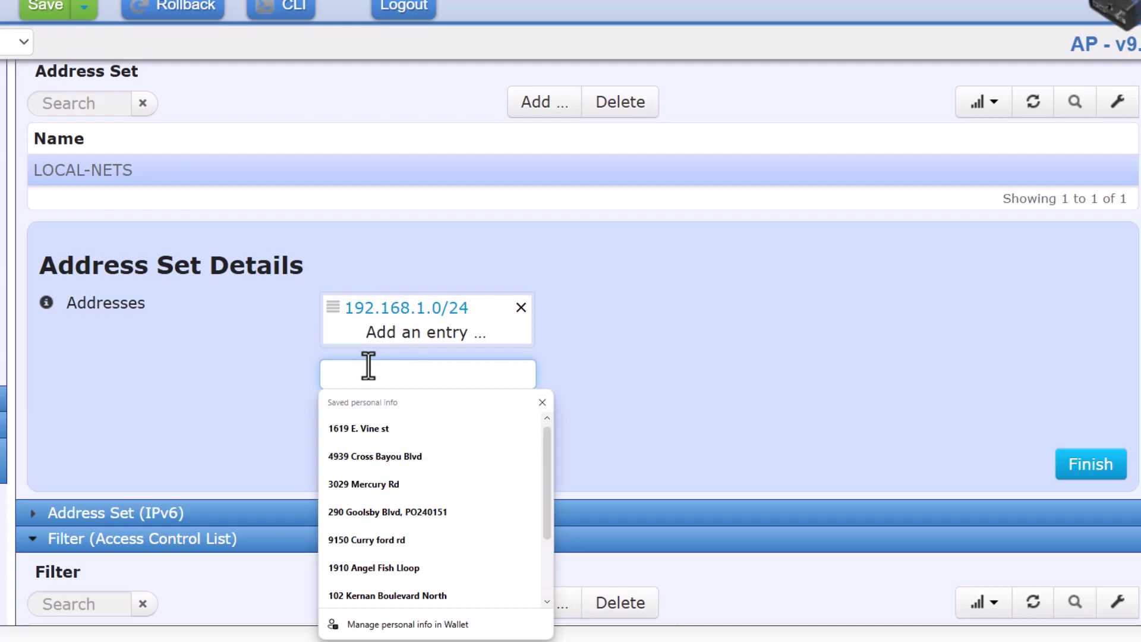
text(192.168.3.50/32)
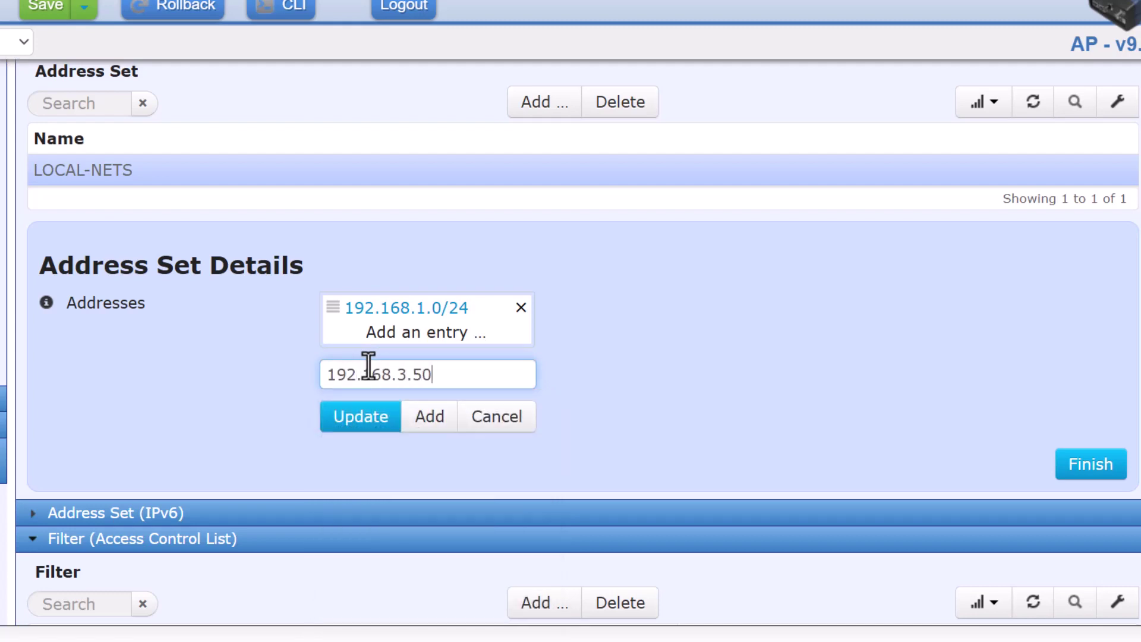
click(425, 421)
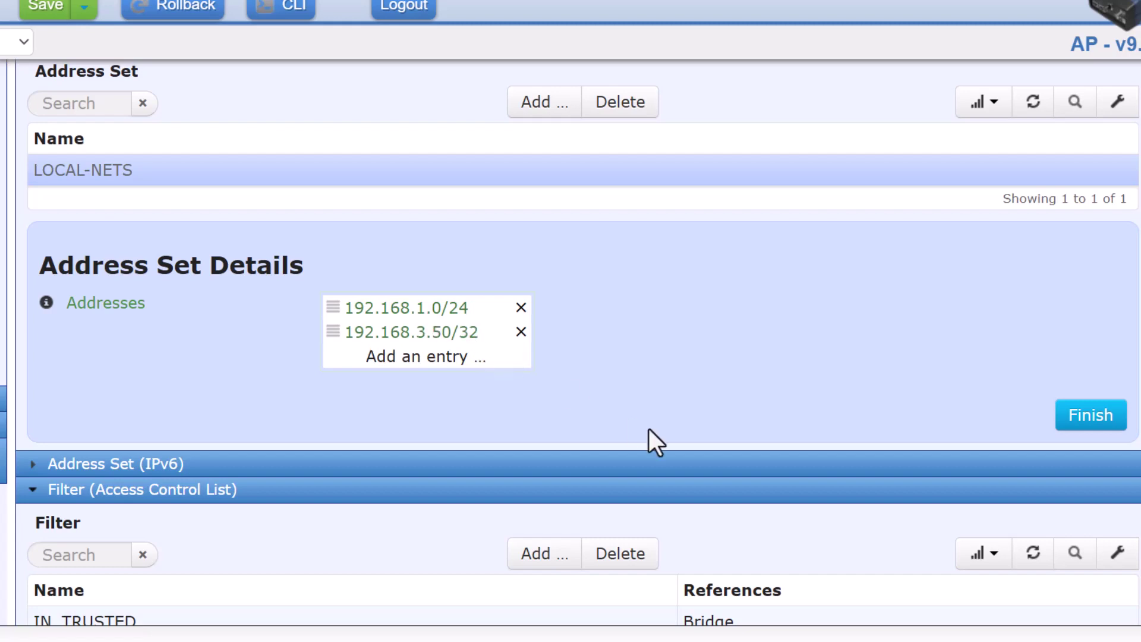
Add another LOCAL-NETS entry, 192.168.0.0/16, and finish the address set
scroll(223, 327, down, 10)
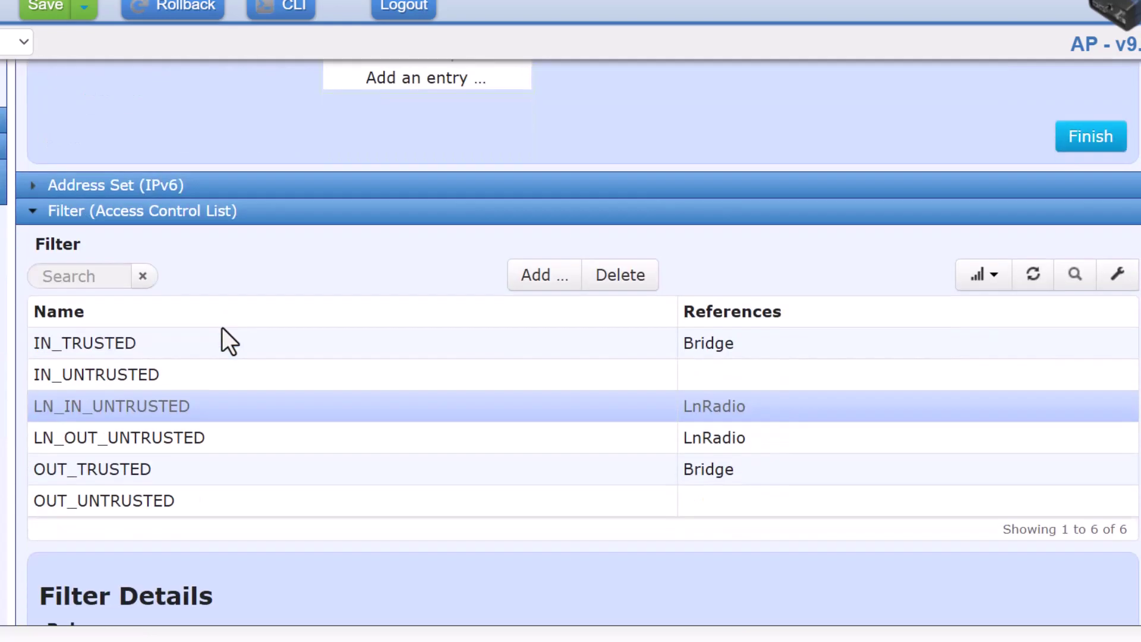
scroll(223, 327, down, 2)
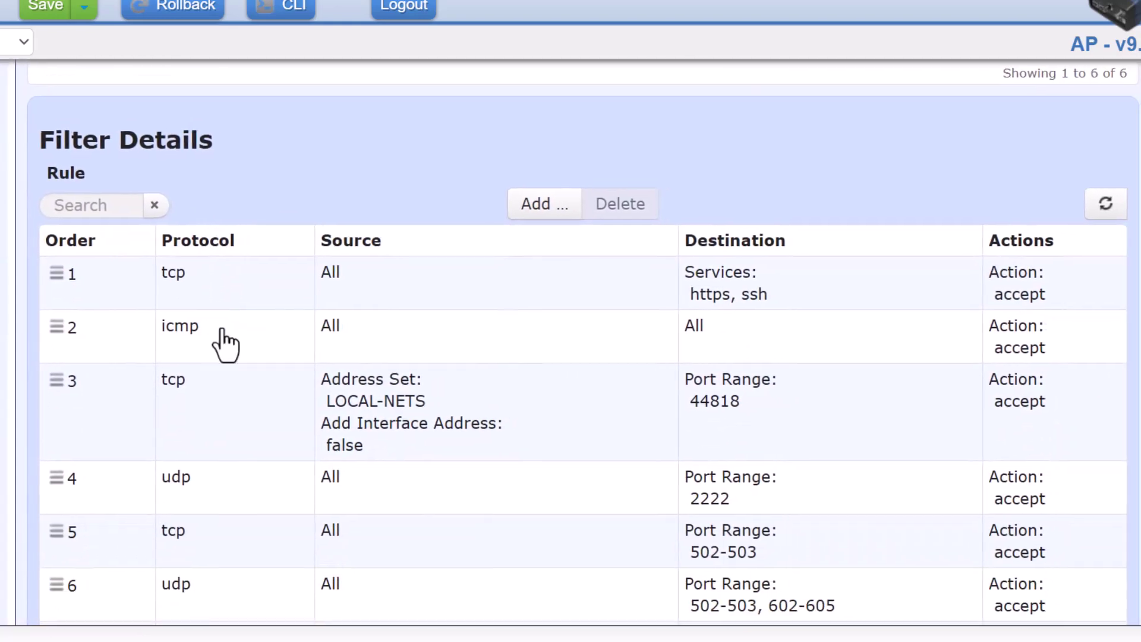
scroll(553, 404, up, 10)
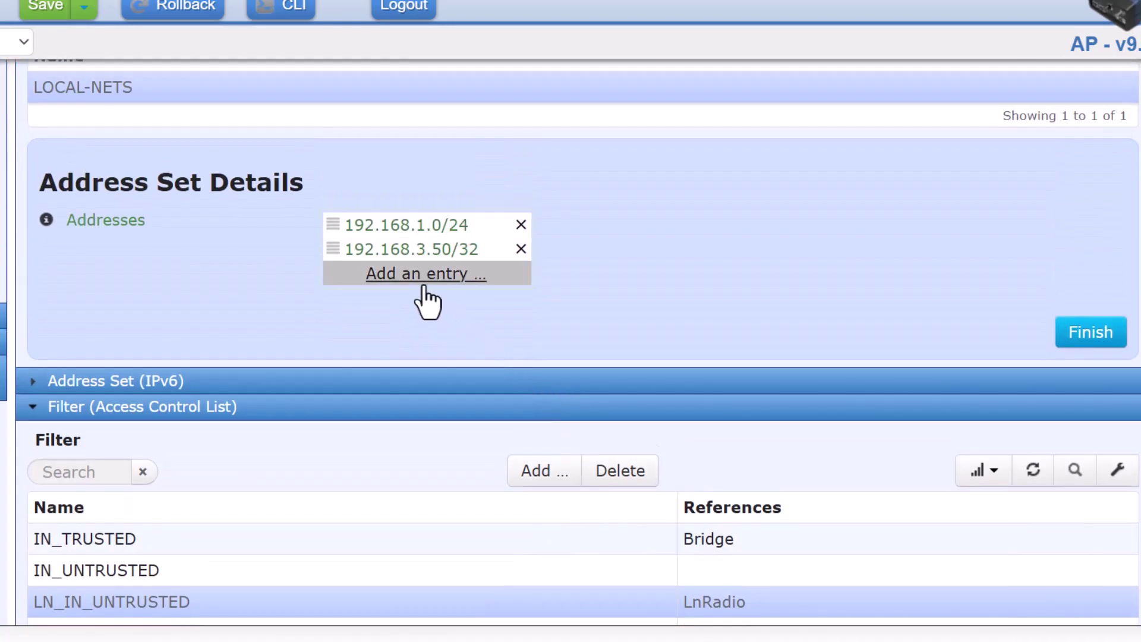
click(409, 274)
click(383, 314)
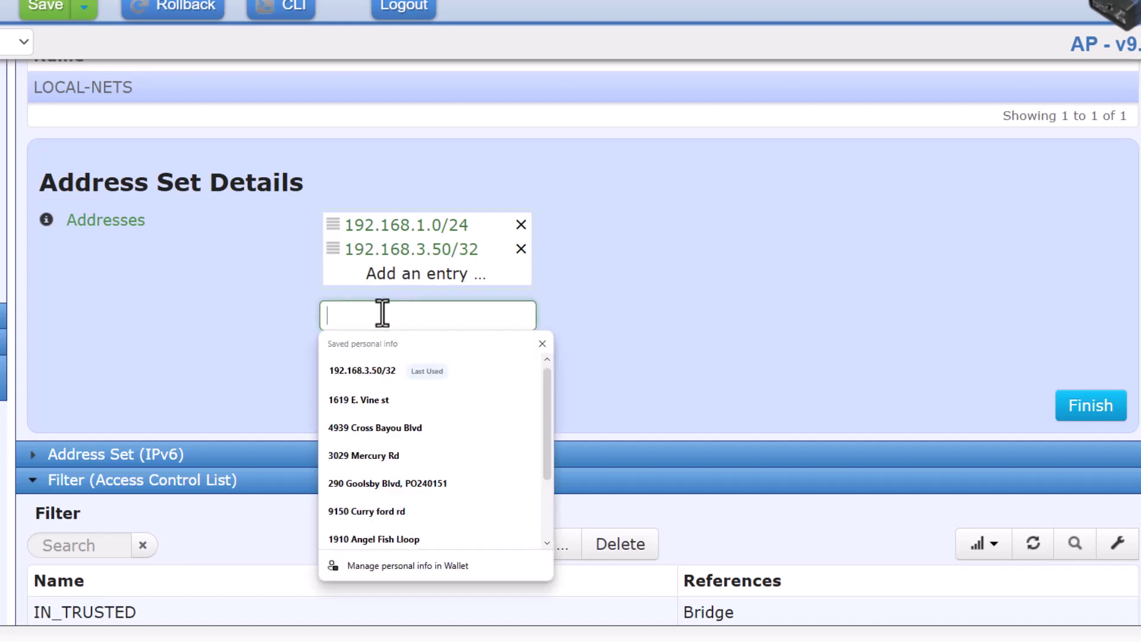
text(192.)
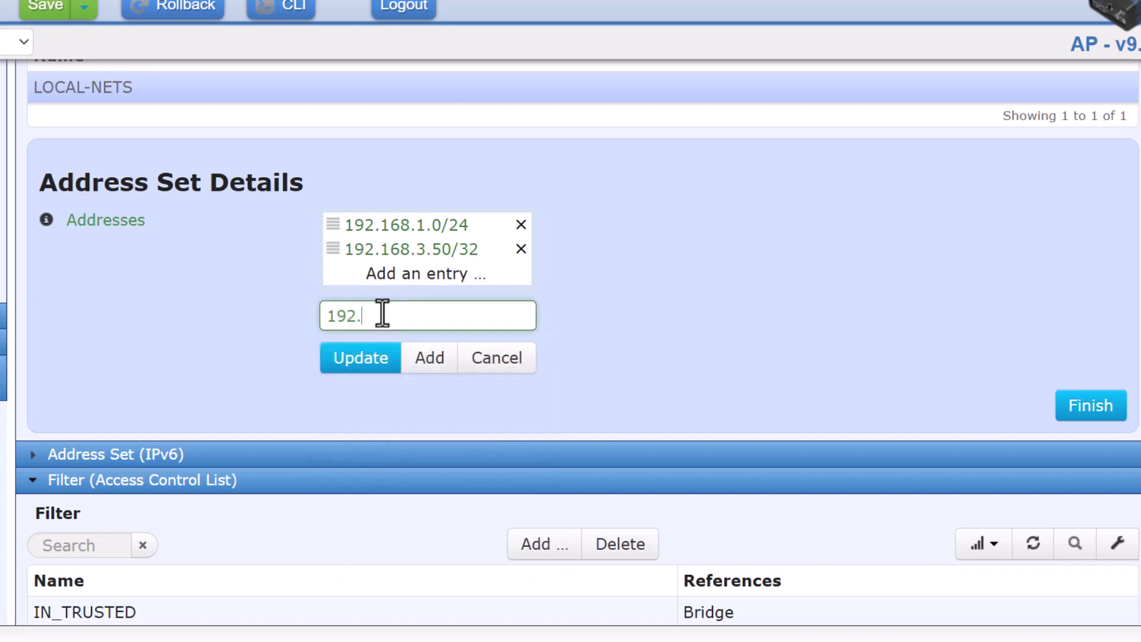
text(168.0.0/)
text(2)
click(428, 359)
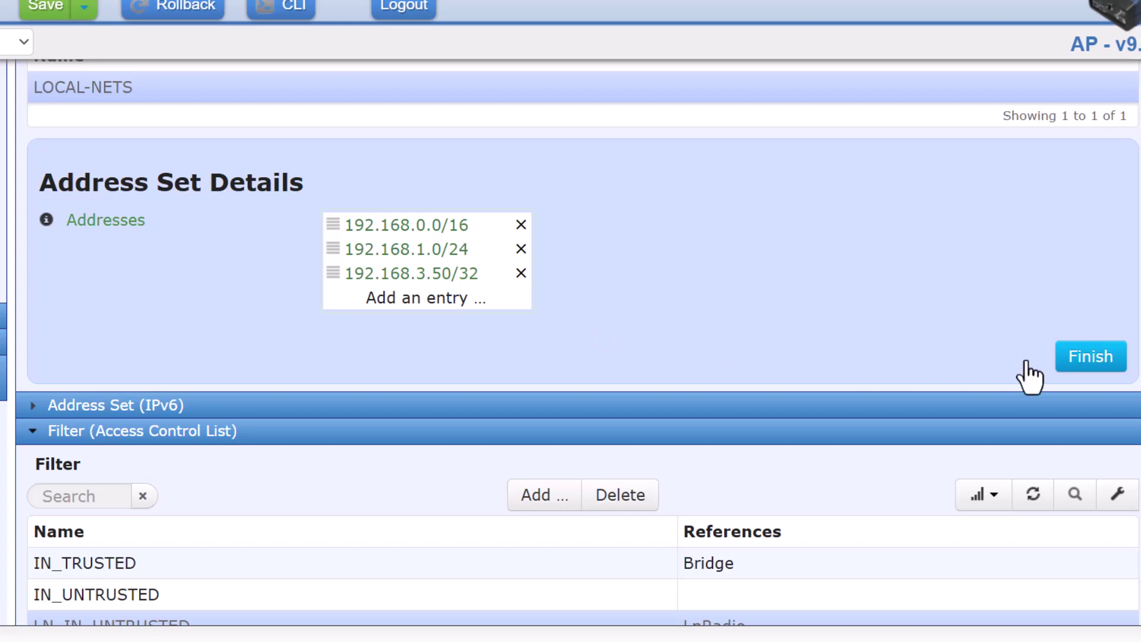
click(1070, 363)
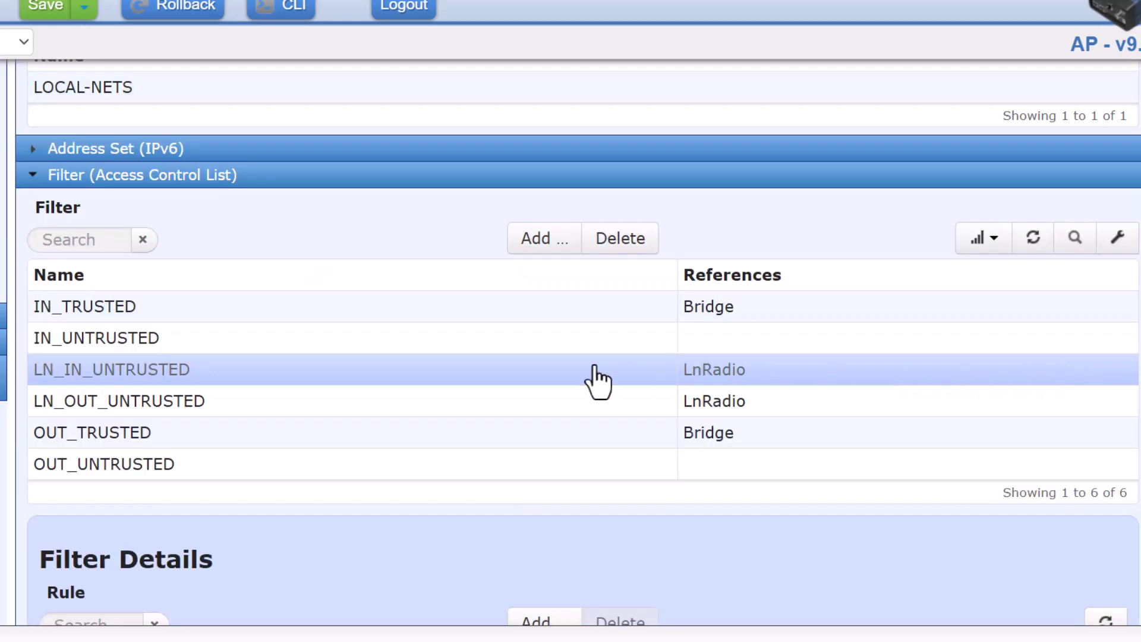
Review the LN_IN_UNTRUSTED rule table, then deselect the filter to close its details
scroll(400, 382, down, 8)
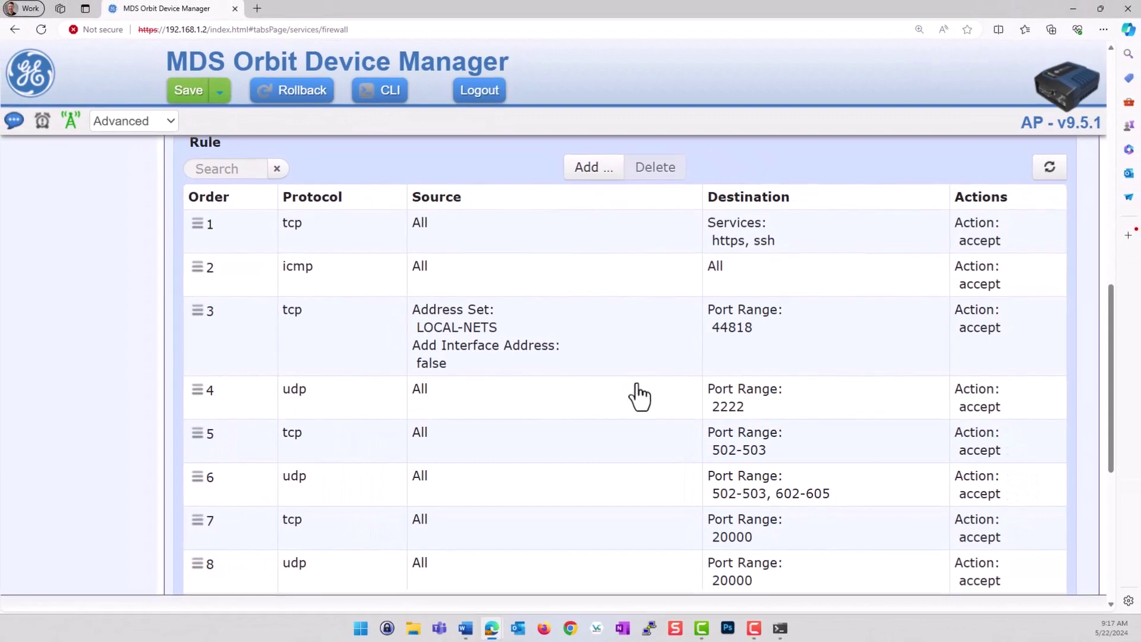
scroll(640, 397, down, 2)
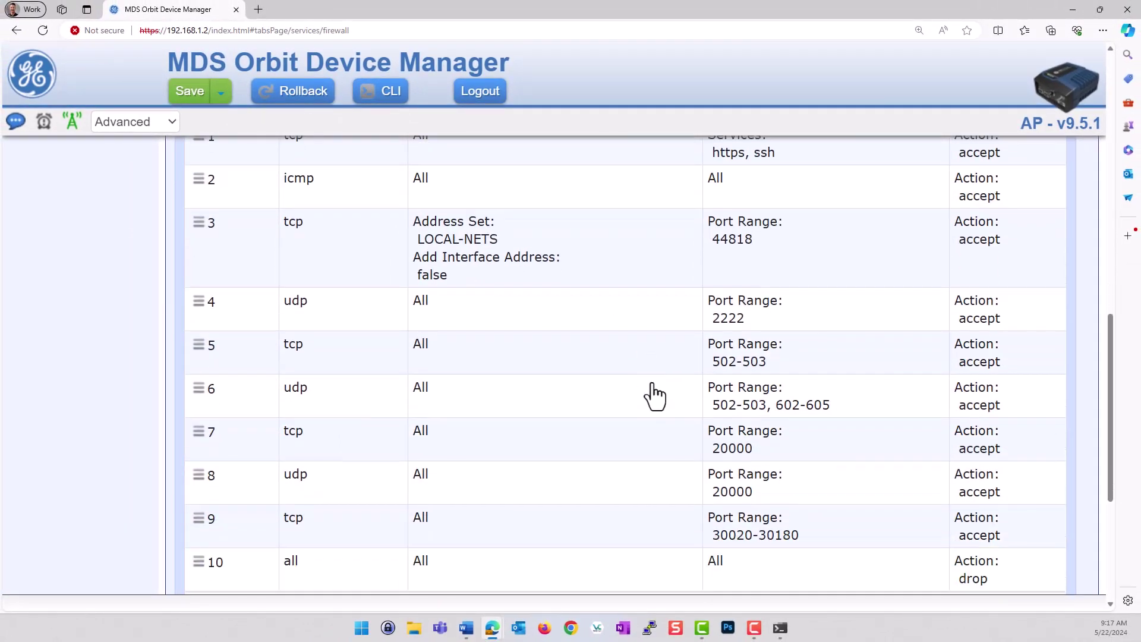
scroll(768, 393, up, 2)
scroll(769, 393, up, 6)
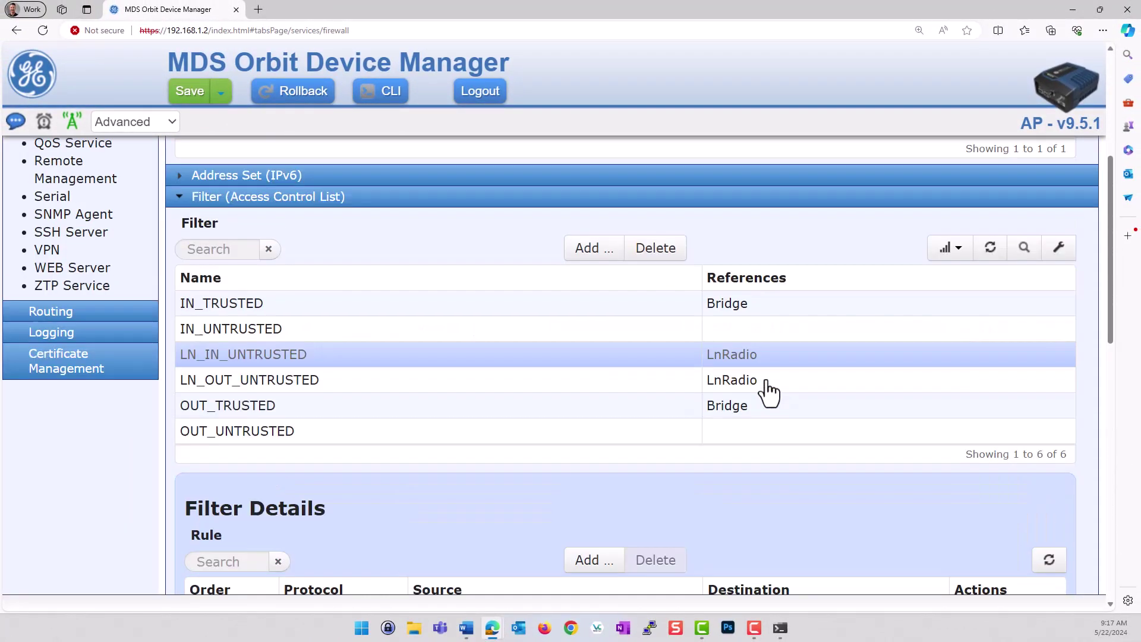
scroll(1053, 529, down, 1)
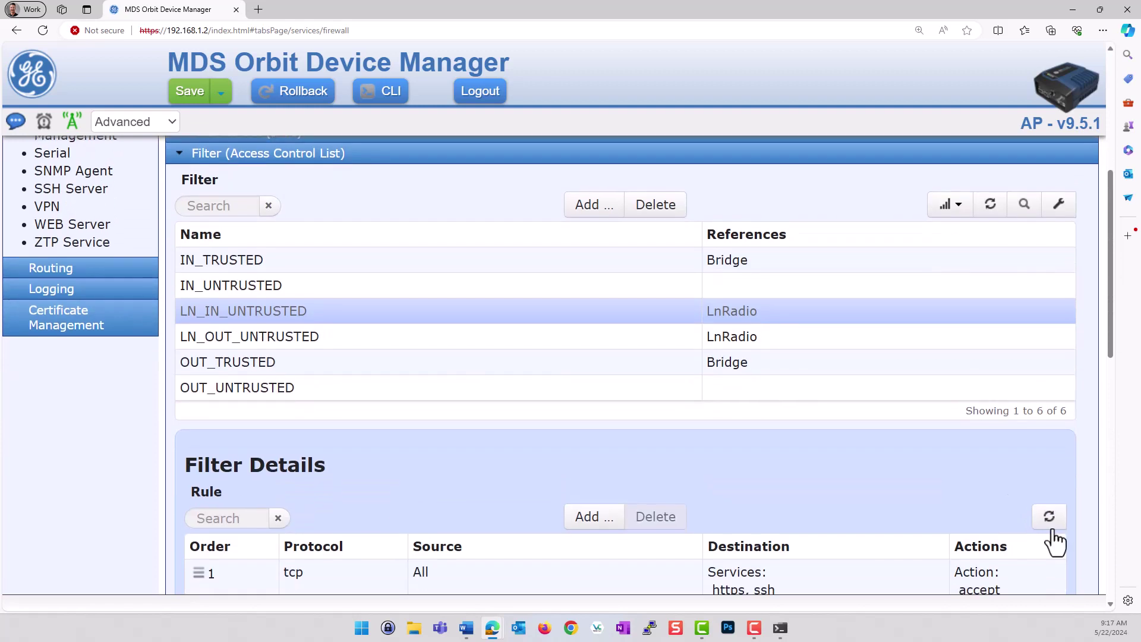
click(326, 317)
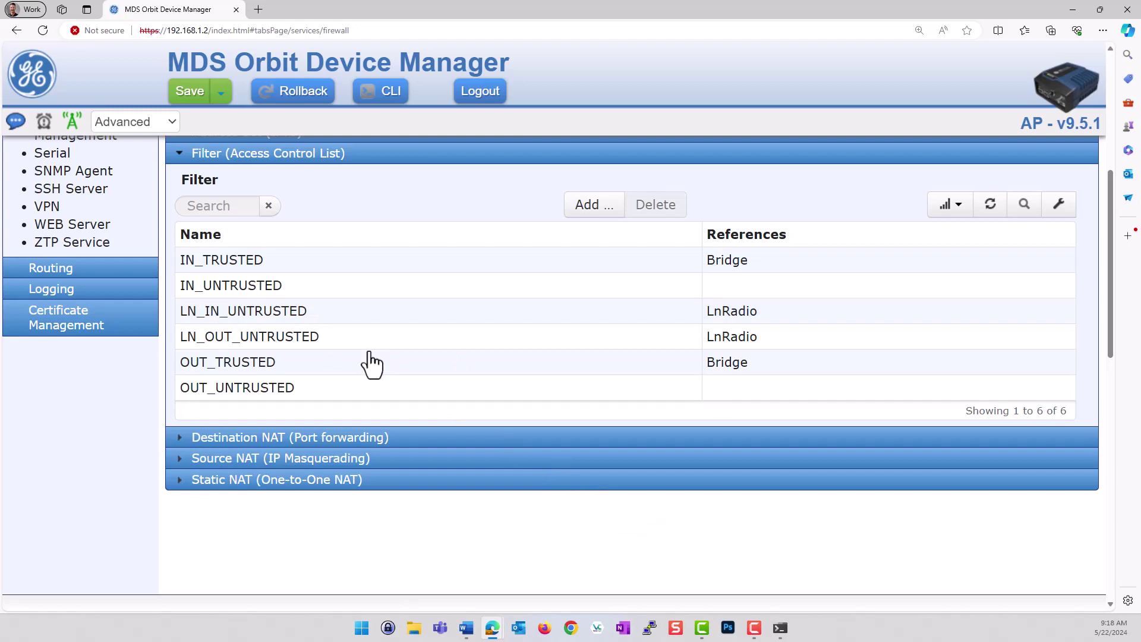
Return to the top of the Firewall page and expand Interfaces to list Bridge, ETH1 and LnRadio
scroll(369, 361, up, 3)
scroll(373, 364, up, 2)
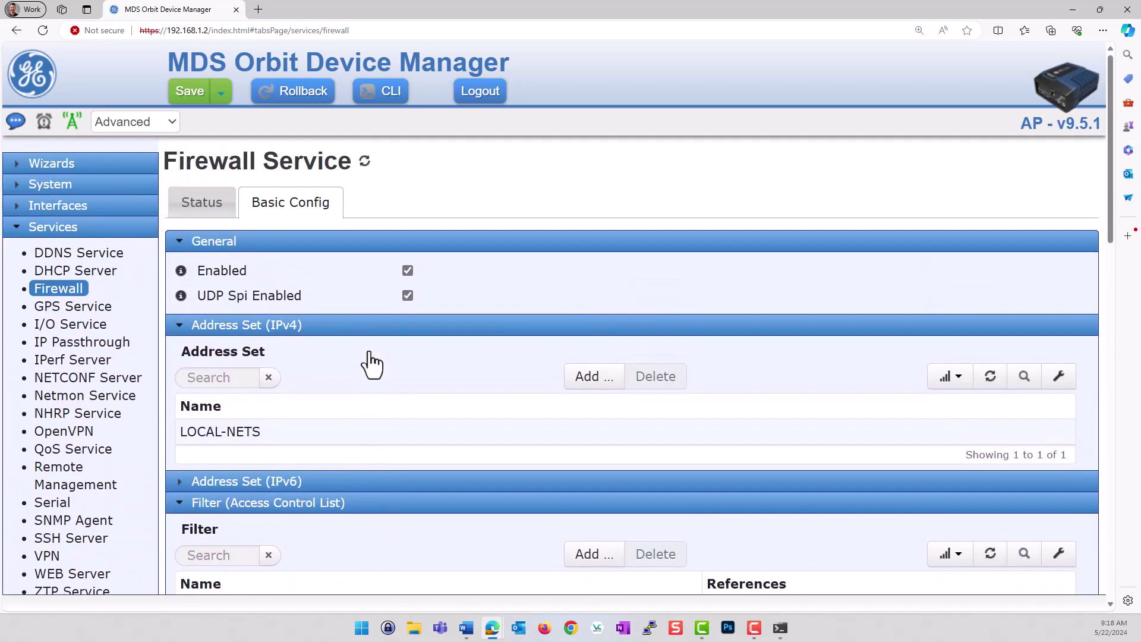
scroll(362, 226, down, 2)
scroll(363, 227, down, 3)
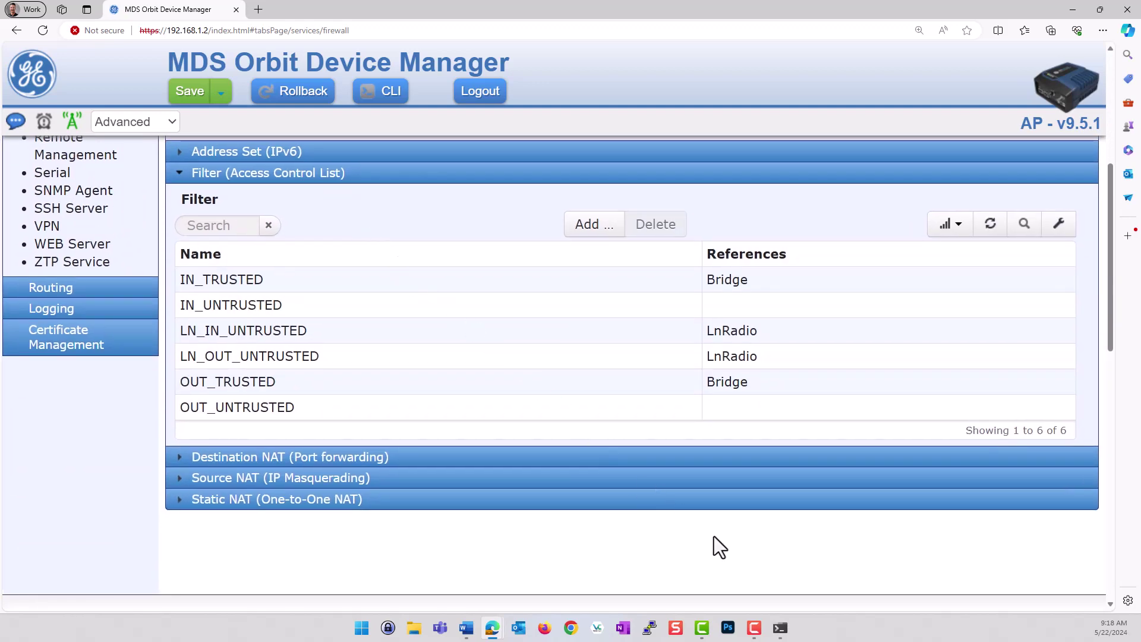
scroll(364, 409, up, 3)
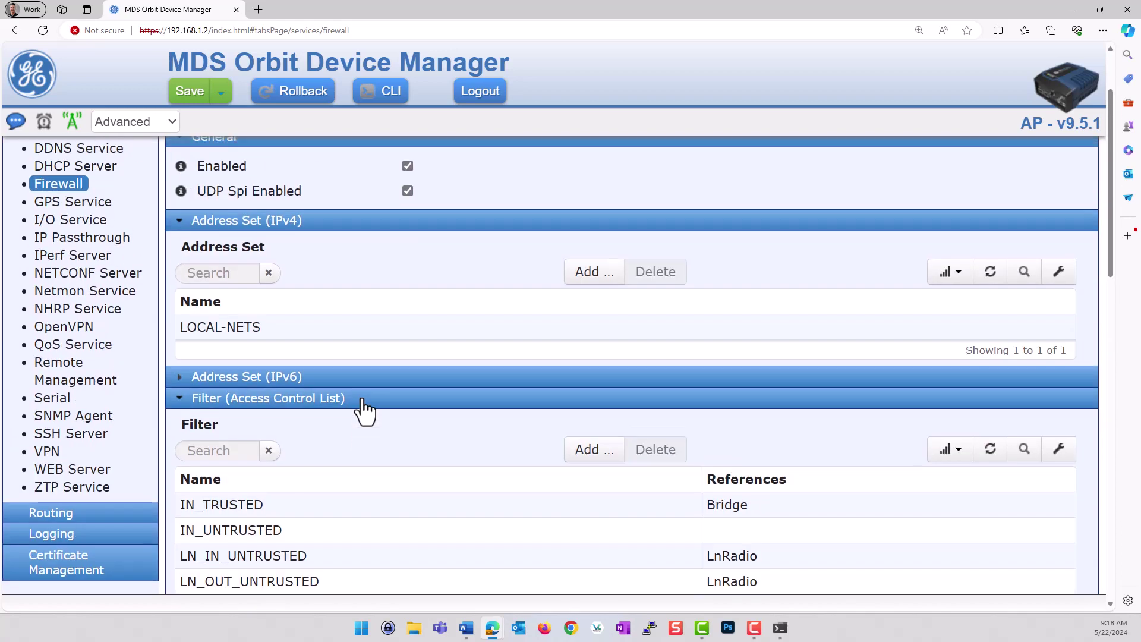
scroll(365, 410, up, 2)
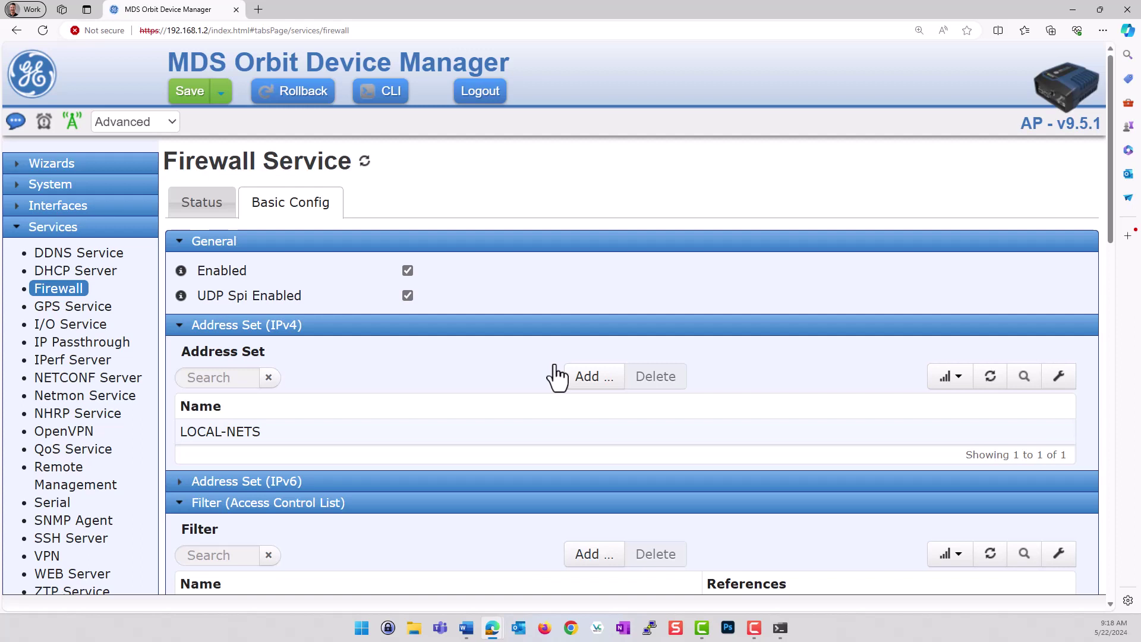
click(82, 208)
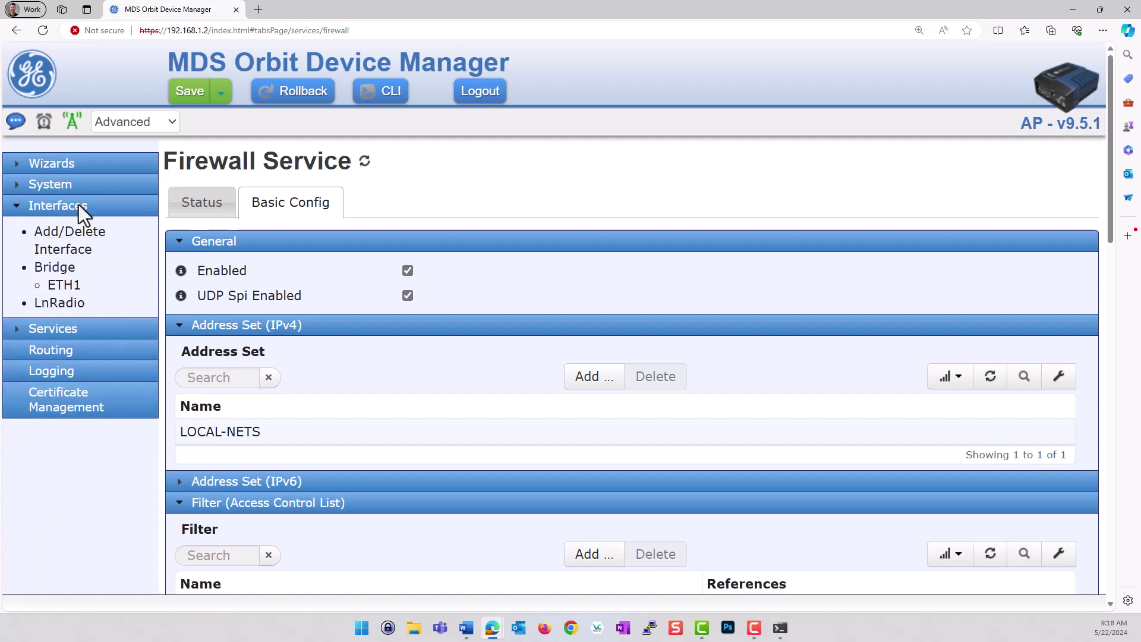